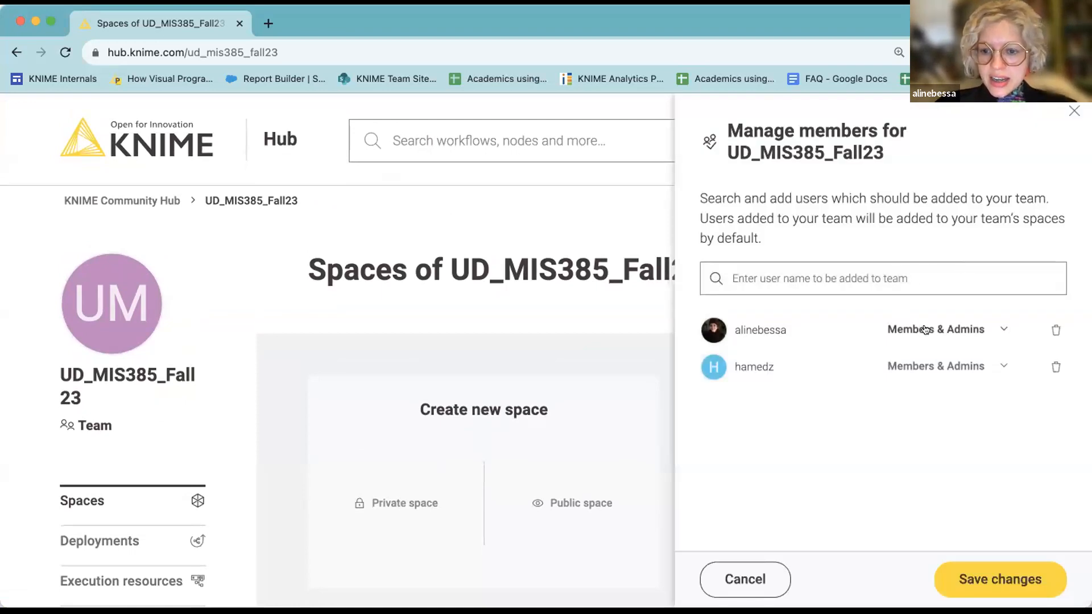
Leave the first member's Members & Admins role unchanged and save the UD_MIS385_Fall23 team membership.
click(992, 329)
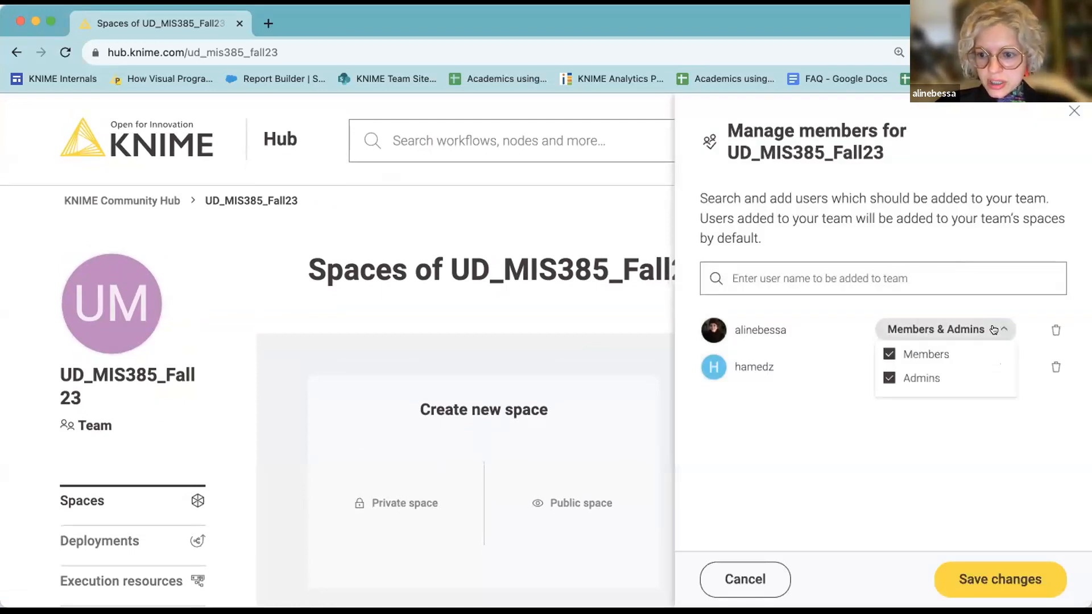
click(806, 384)
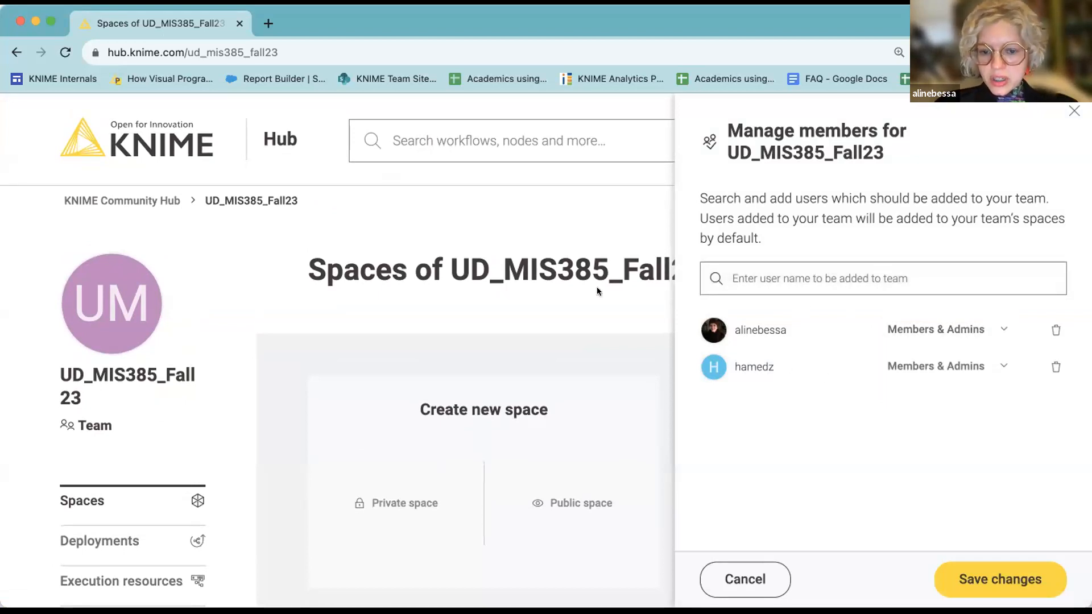
click(1015, 583)
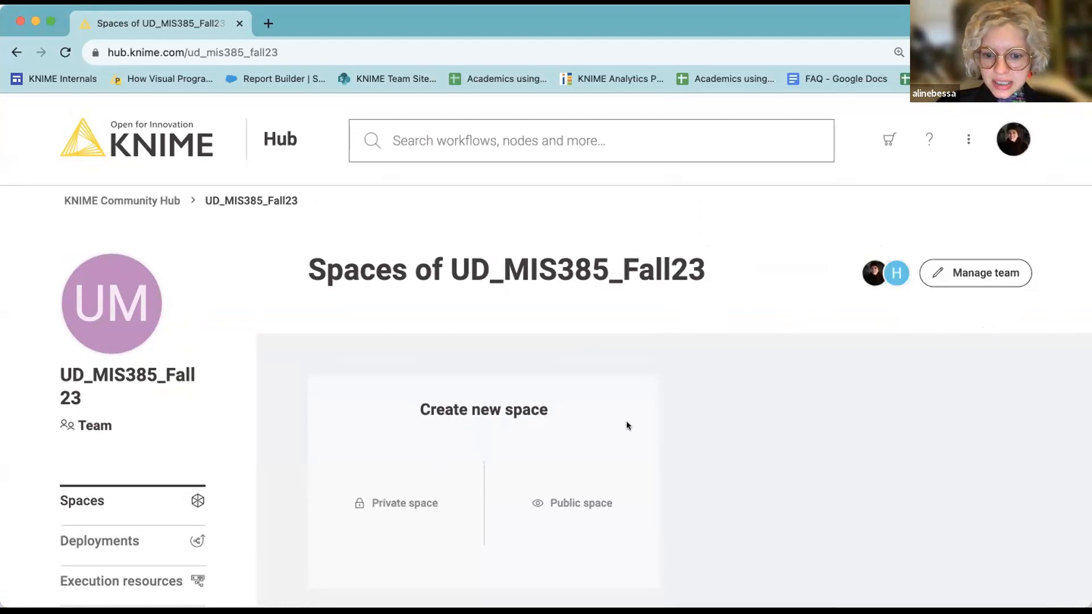
Create a private 'New space' for the team, return to its Spaces page, and reopen member management.
scroll(626, 427, down, 2)
scroll(626, 439, down, 1)
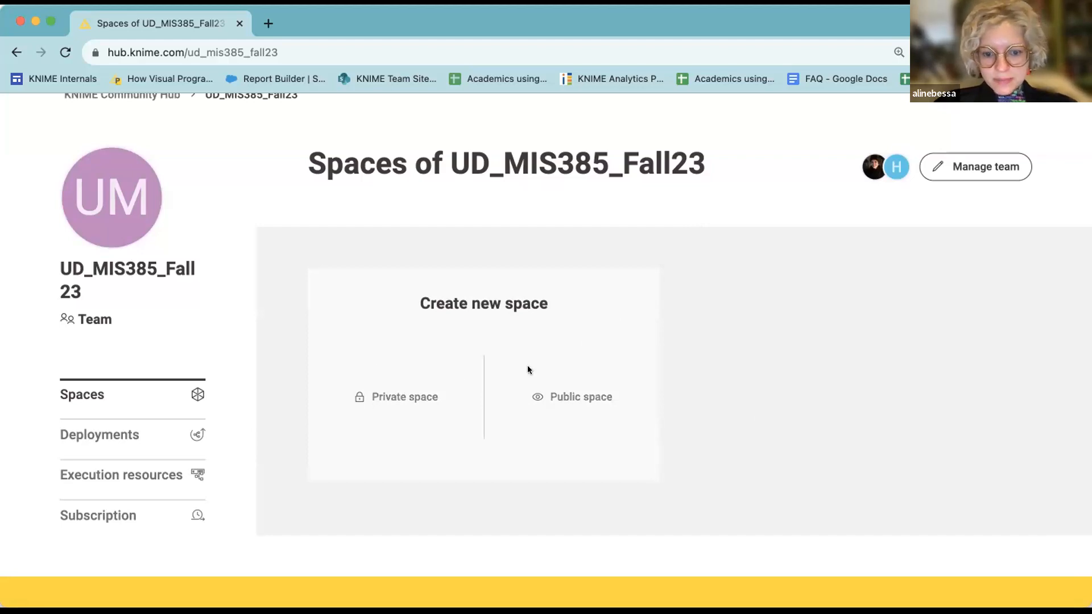
click(396, 398)
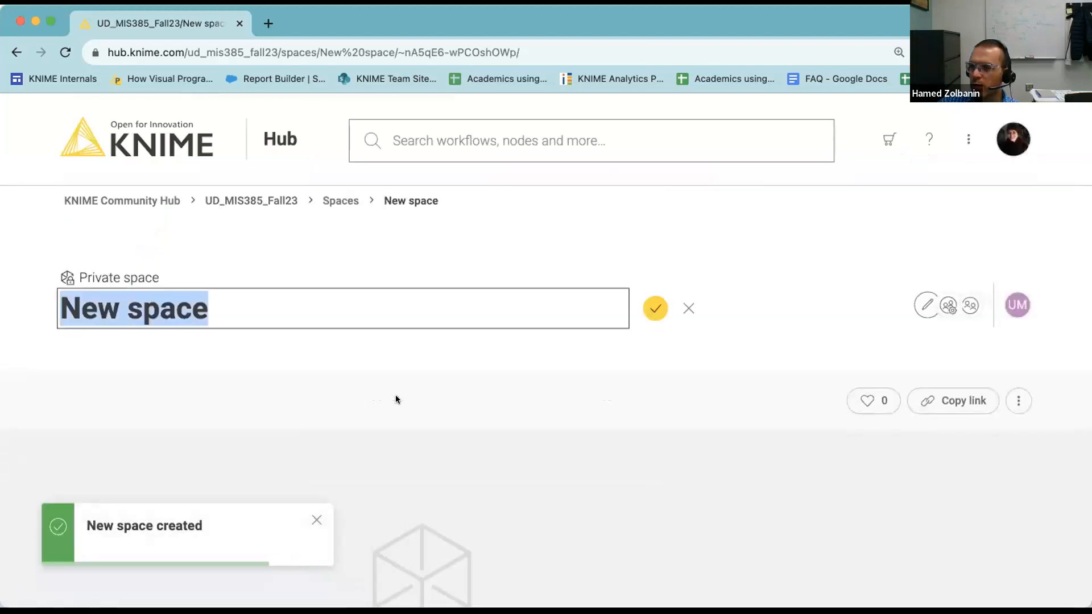
click(17, 53)
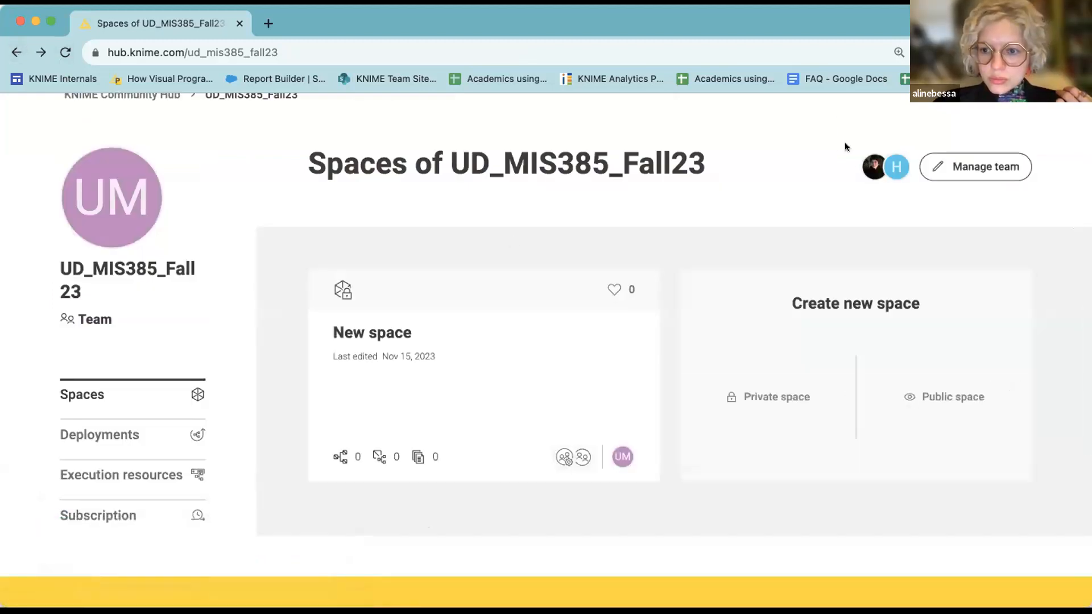
click(957, 171)
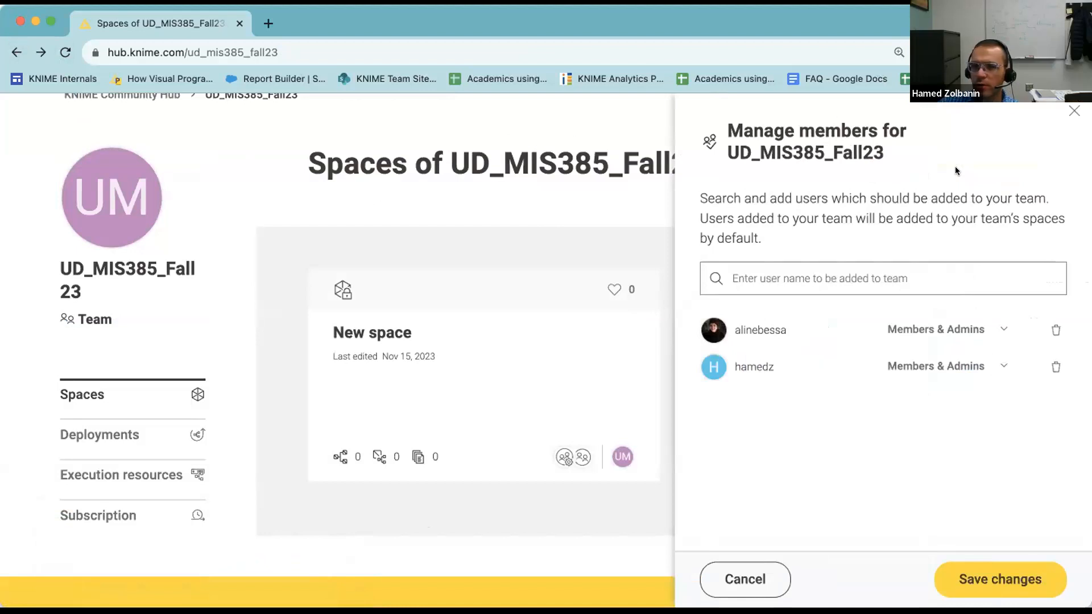
Check the second member's role, close member management, and open the New space page.
click(980, 367)
click(980, 367)
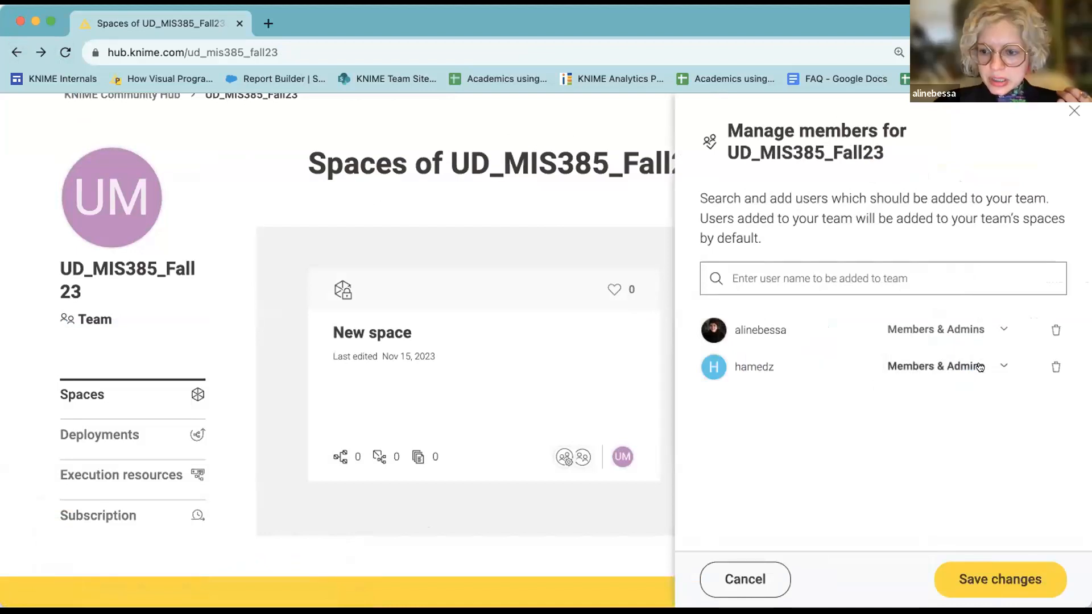
click(1072, 110)
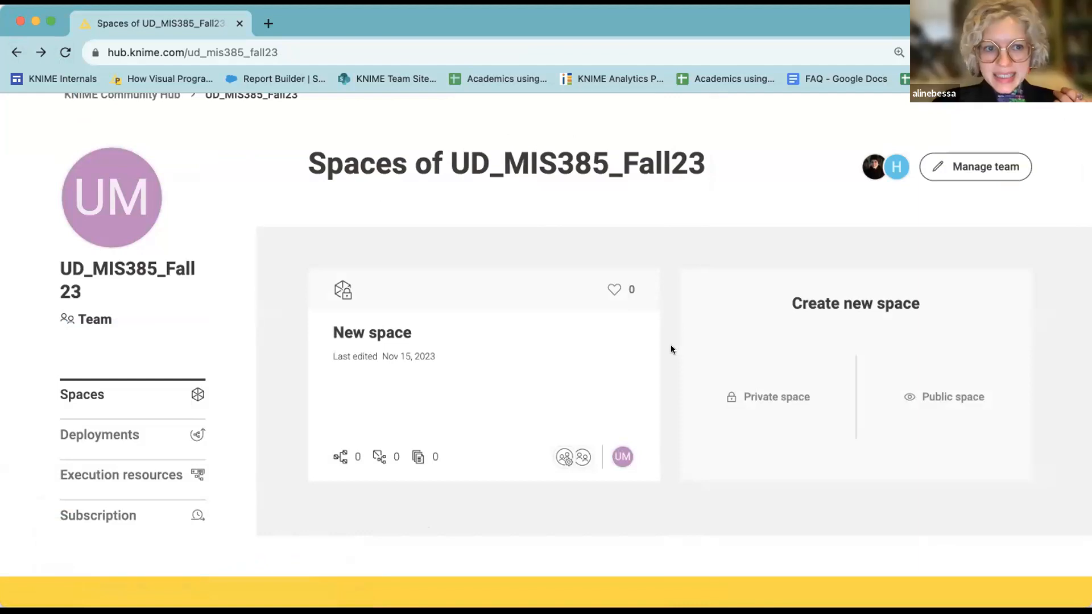
scroll(470, 381, up, 1)
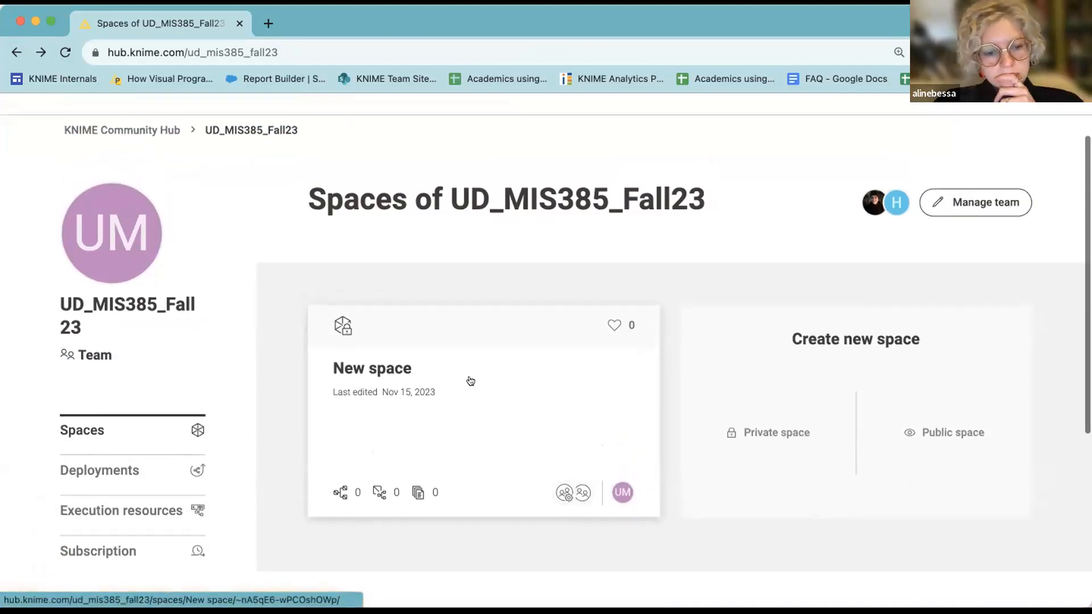
scroll(470, 380, down, 1)
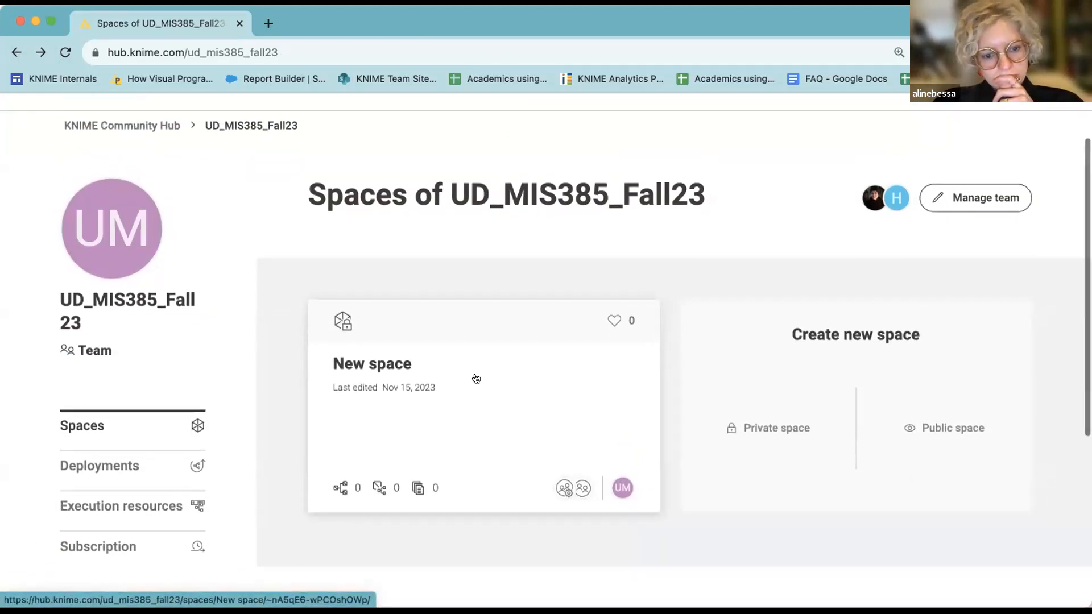
click(370, 332)
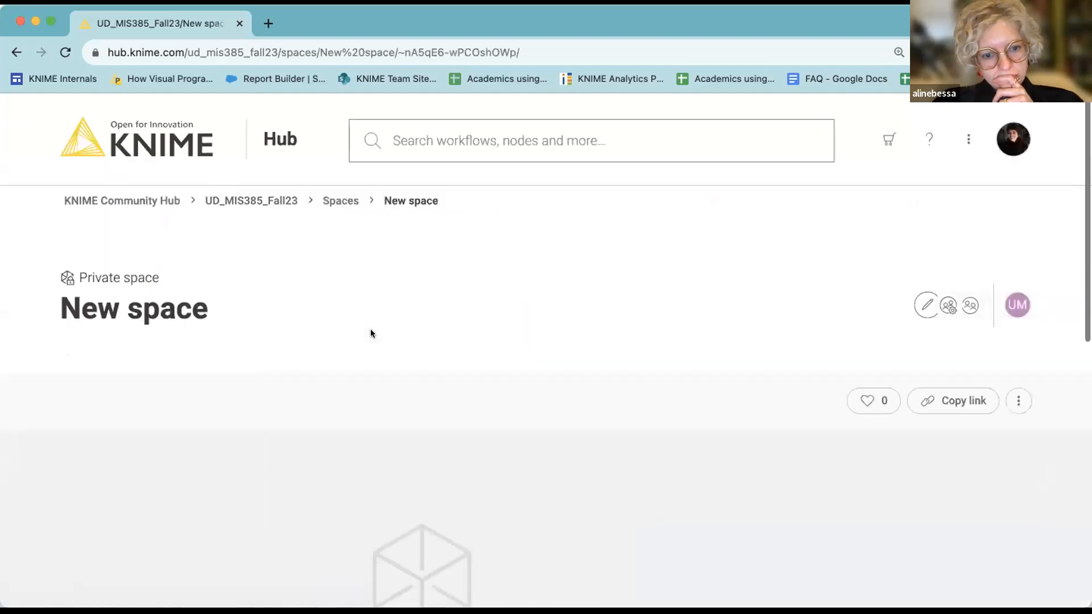
Permanently delete New space, confirming by entering the name 'New space'.
click(1019, 402)
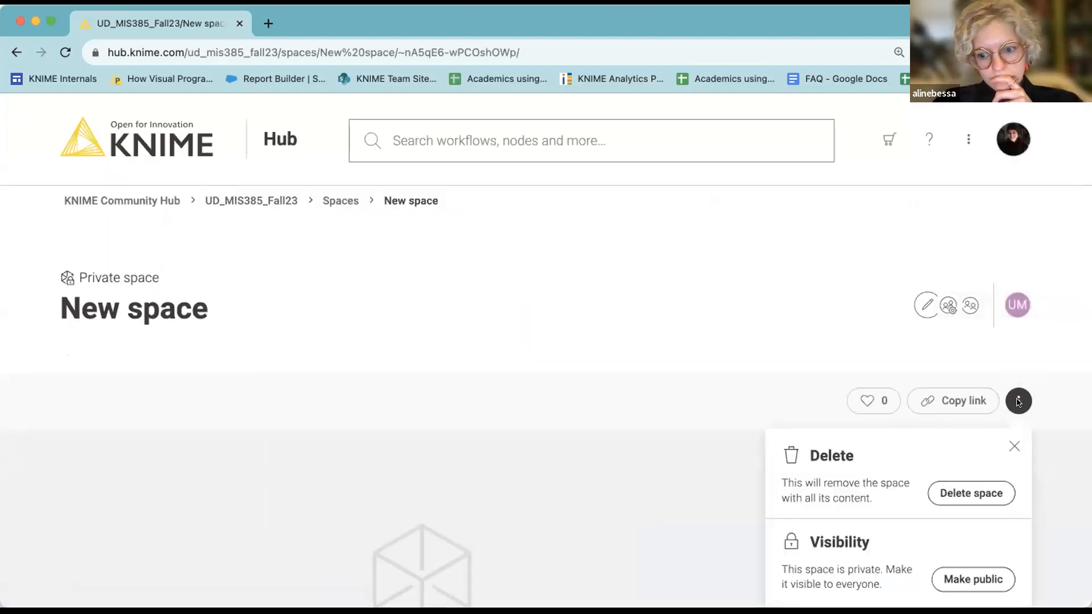
click(972, 490)
click(663, 351)
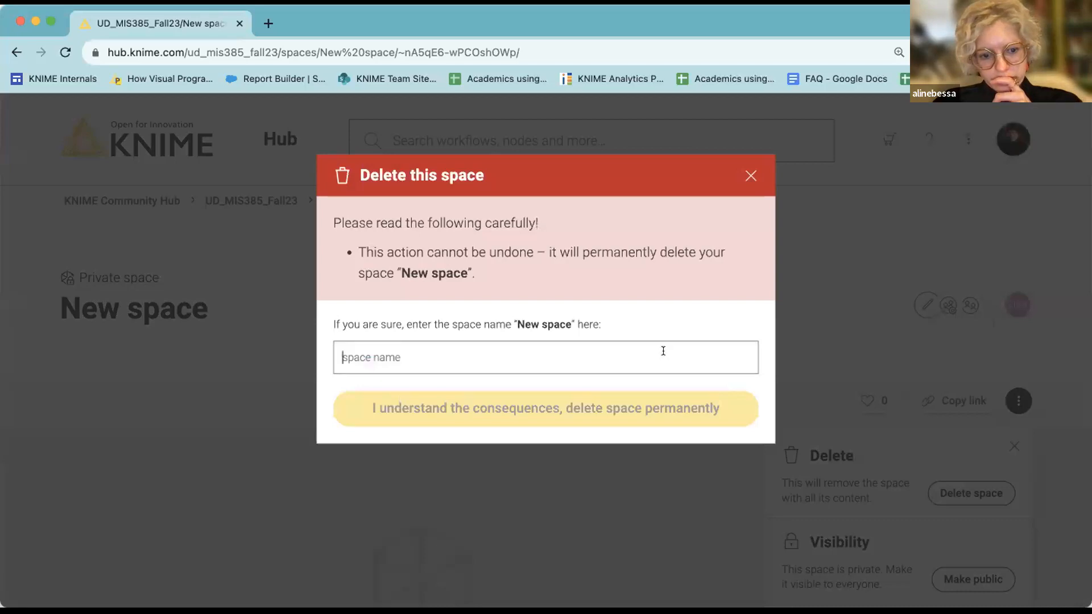
text(New space)
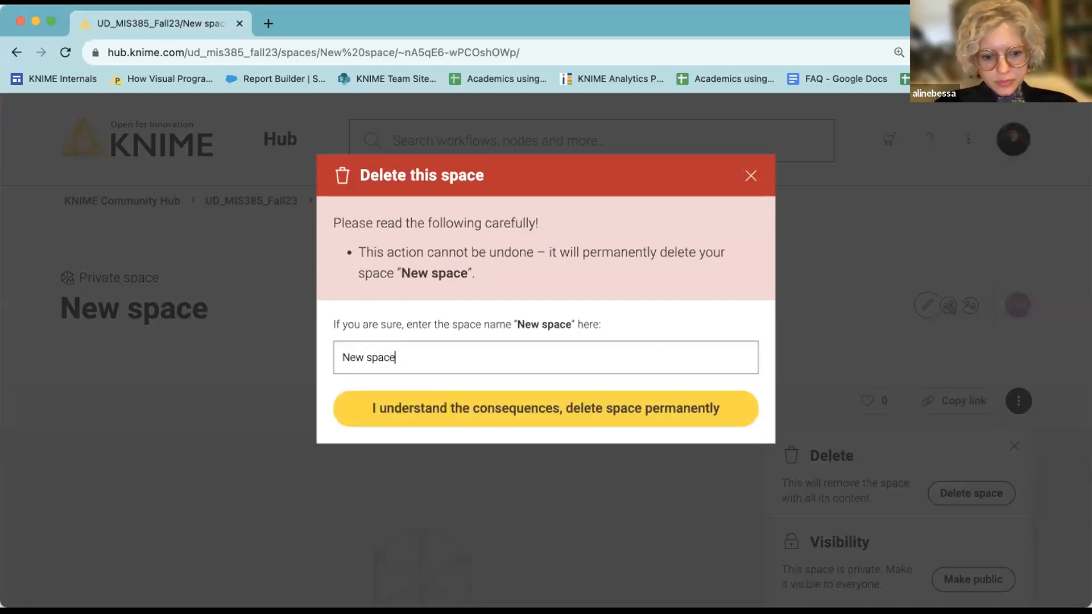
click(669, 421)
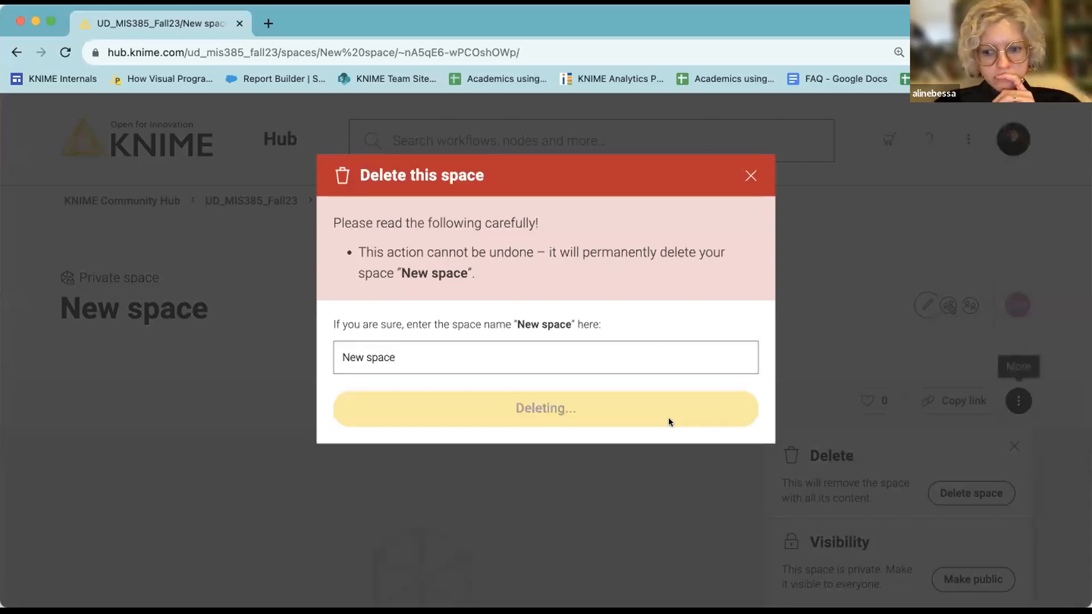
scroll(691, 414, down, 3)
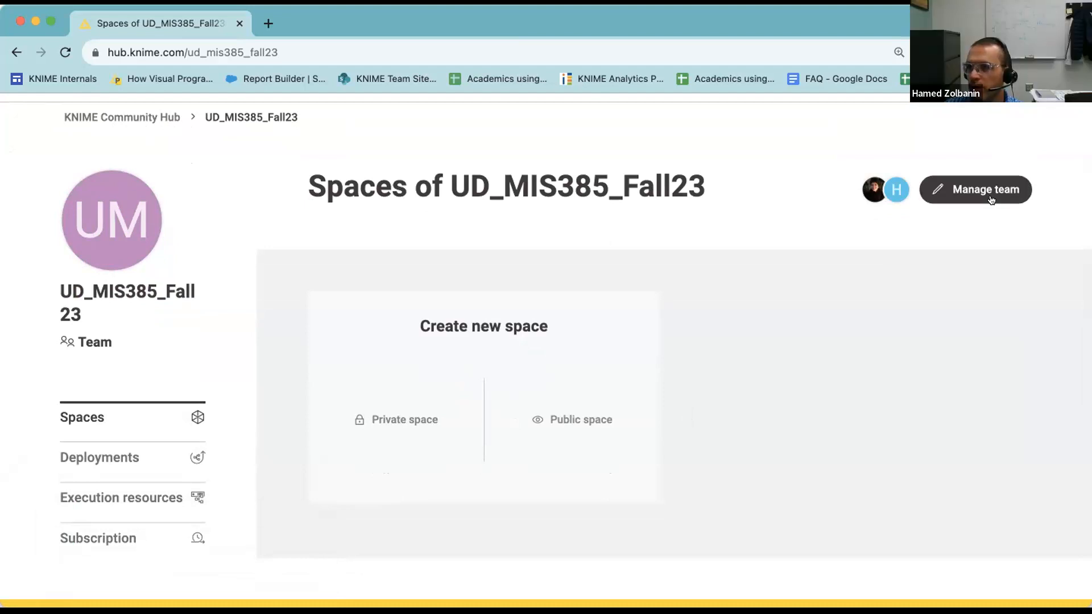
scroll(928, 323, up, 3)
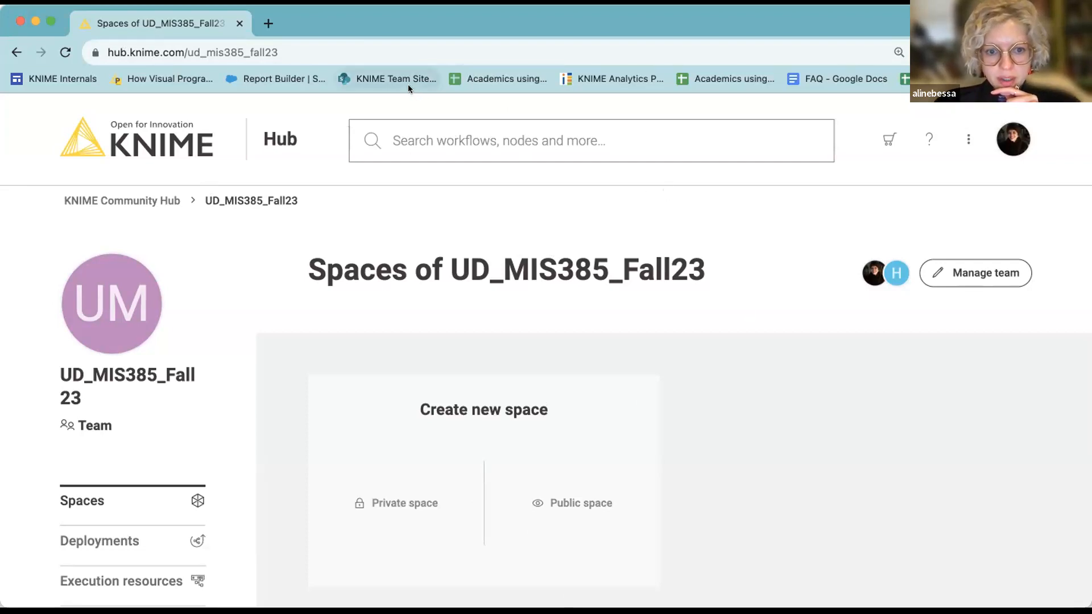
click(989, 274)
text(sto)
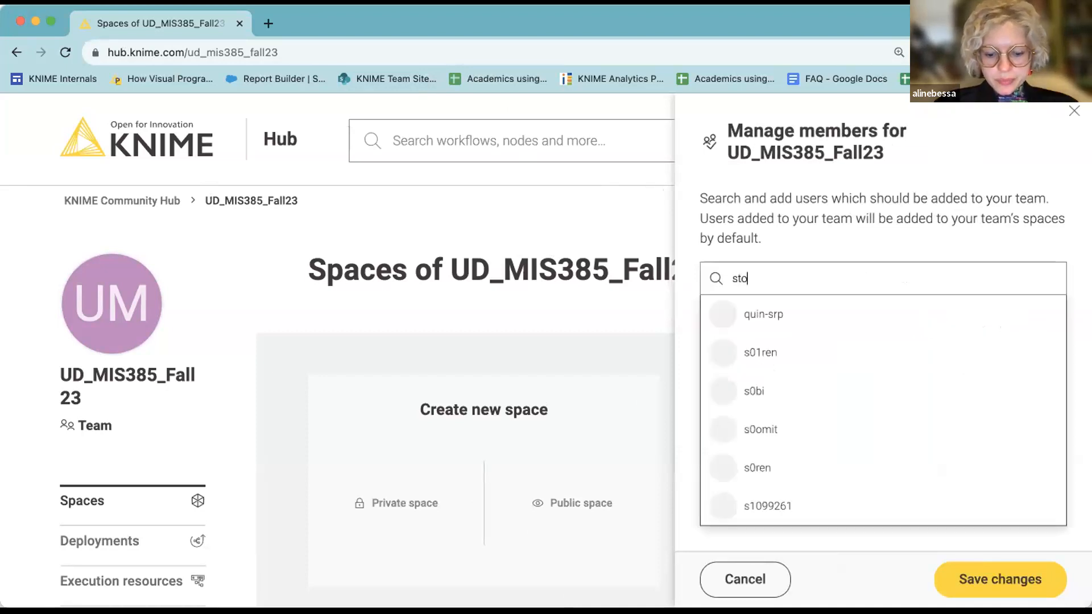
text(nen1)
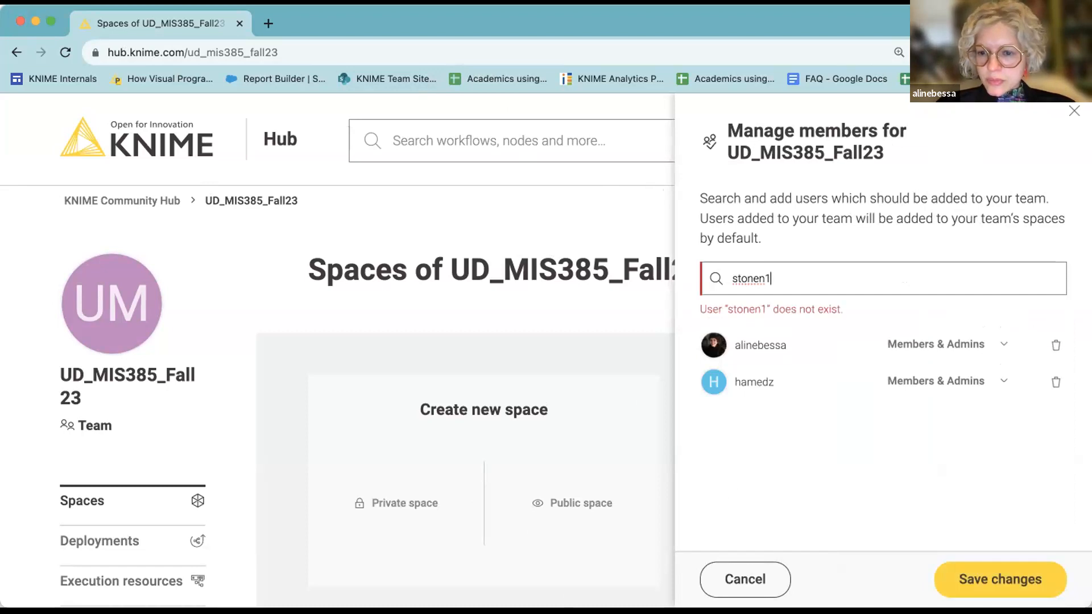
key(BackSpace)
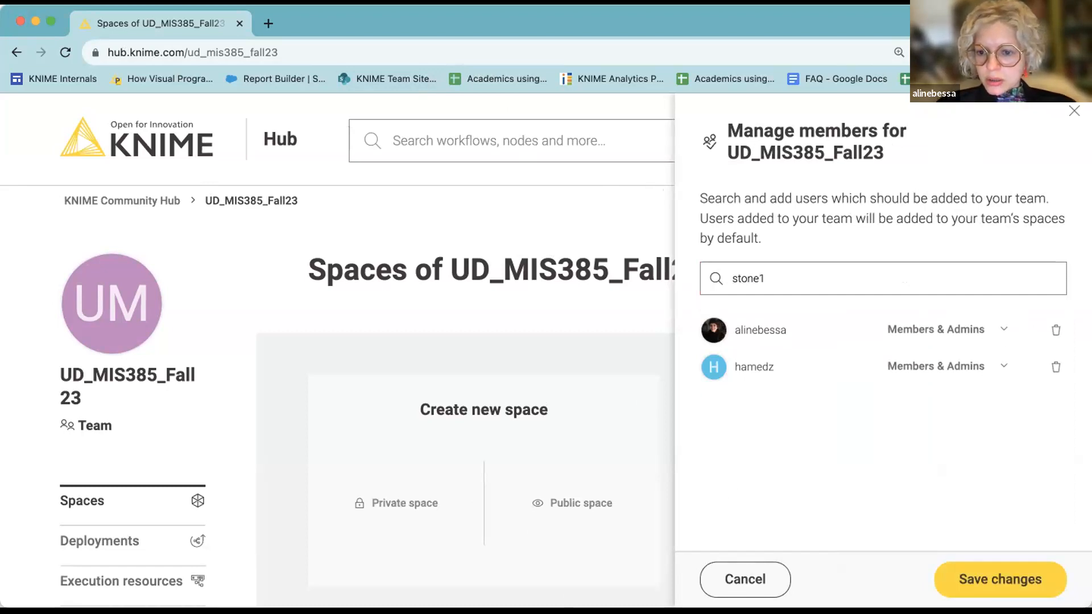
key(BackSpace)
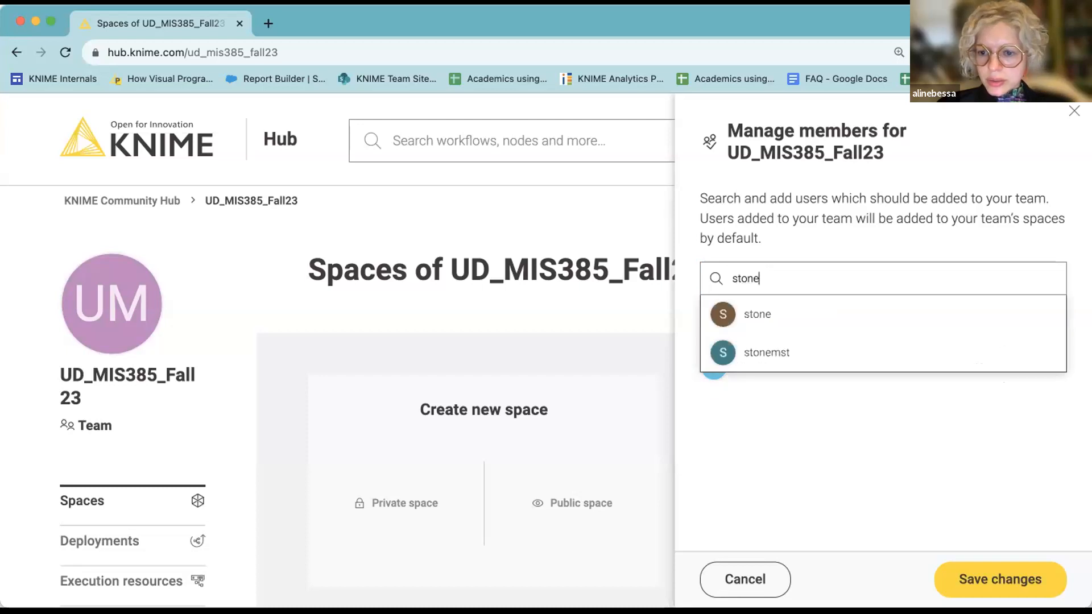
key(BackSpace)
key(BackSpace)
key(BackSpace)
key(BackSpace)
key(BackSpace)
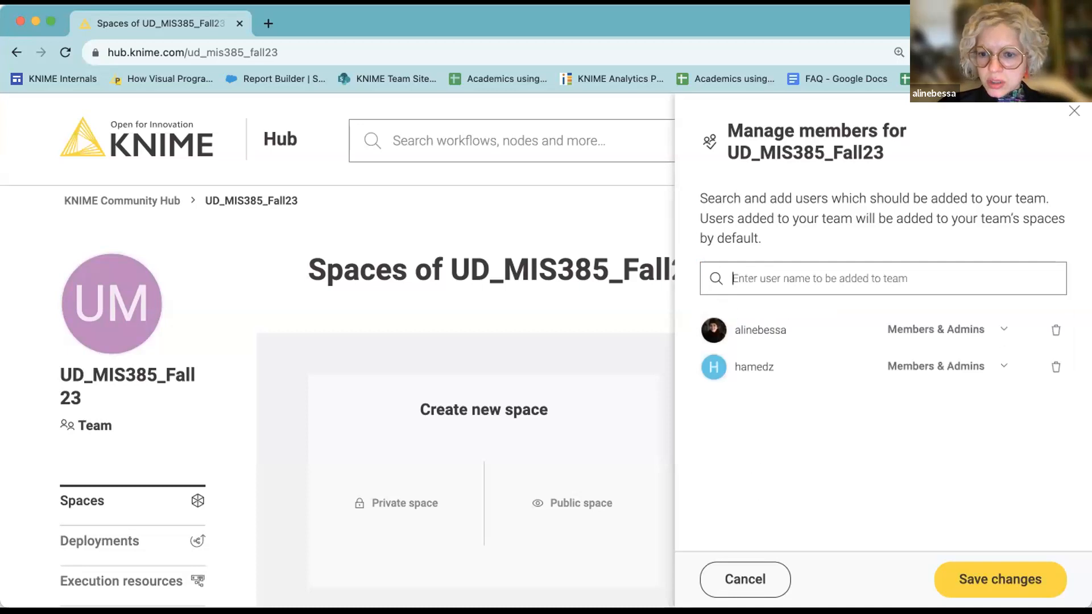
mouse_move(835, 429)
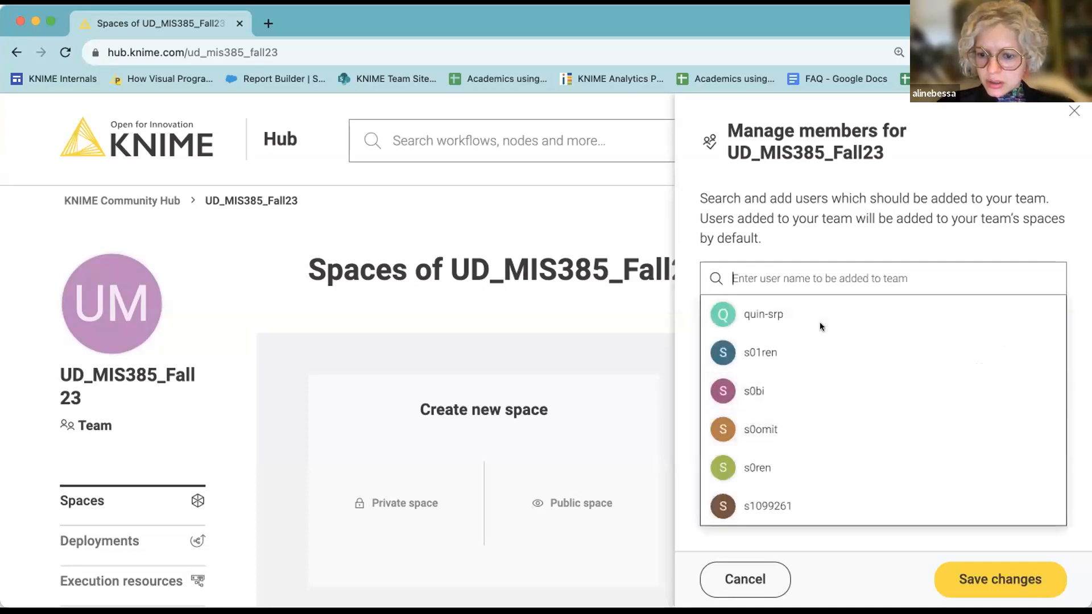
text(ston)
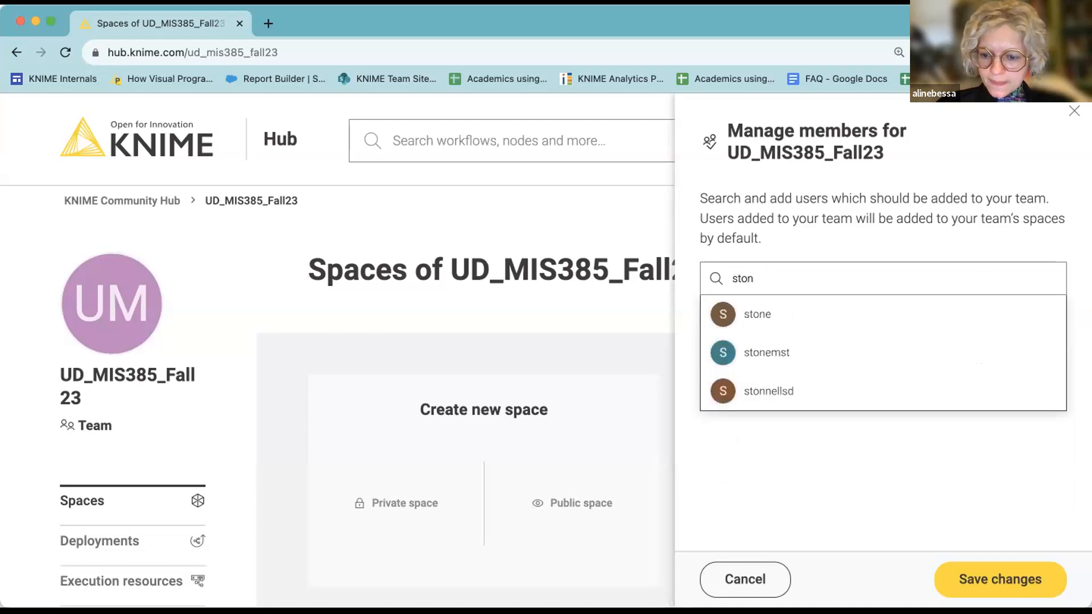
key(BackSpace)
key(BackSpace)
key(BackSpace)
key(BackSpace)
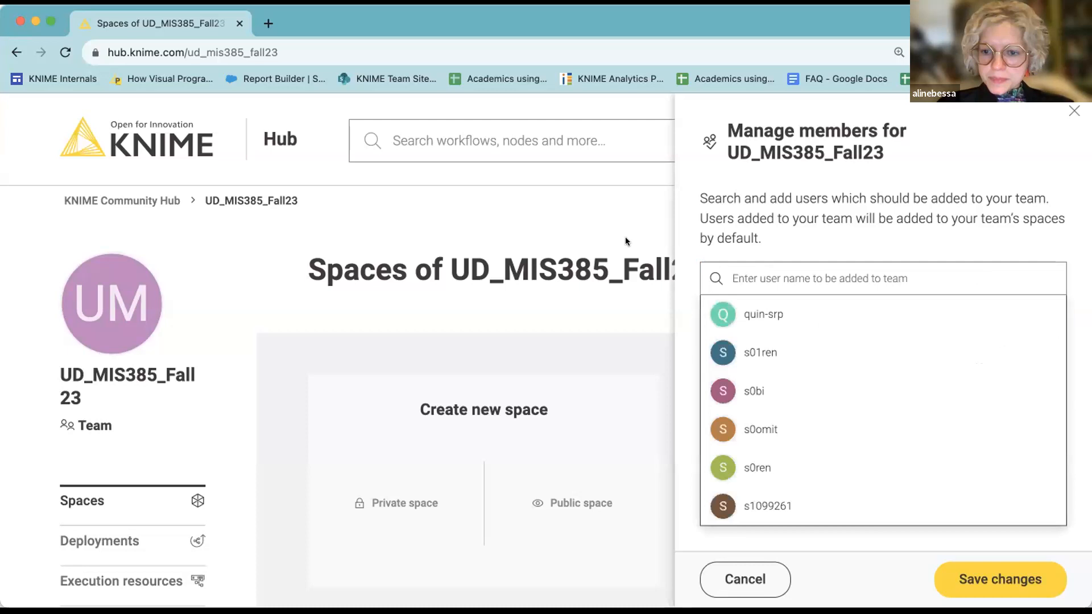
click(1073, 111)
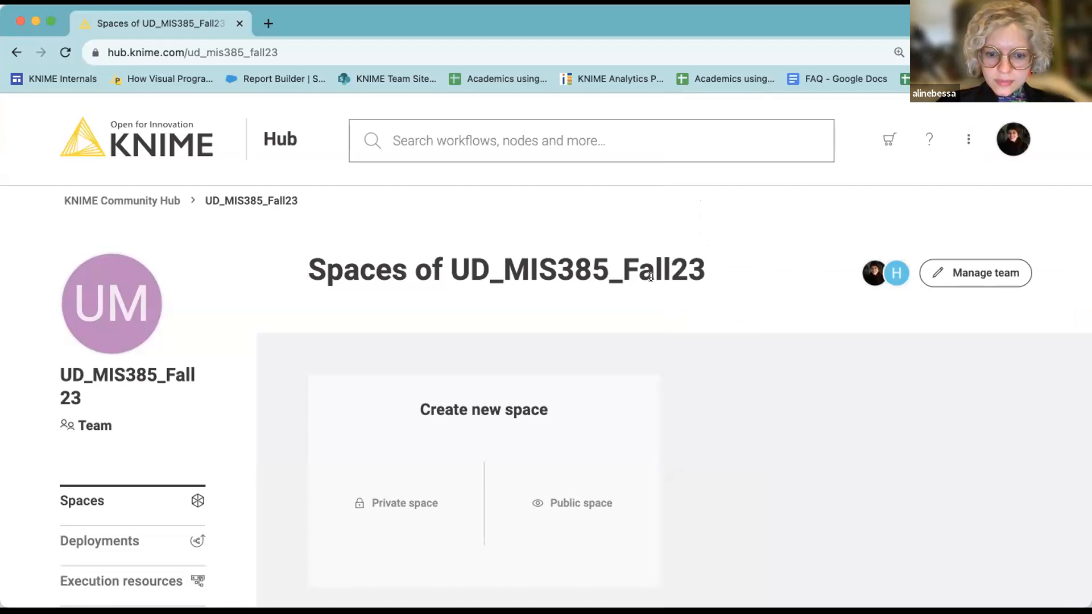
scroll(651, 277, down, 4)
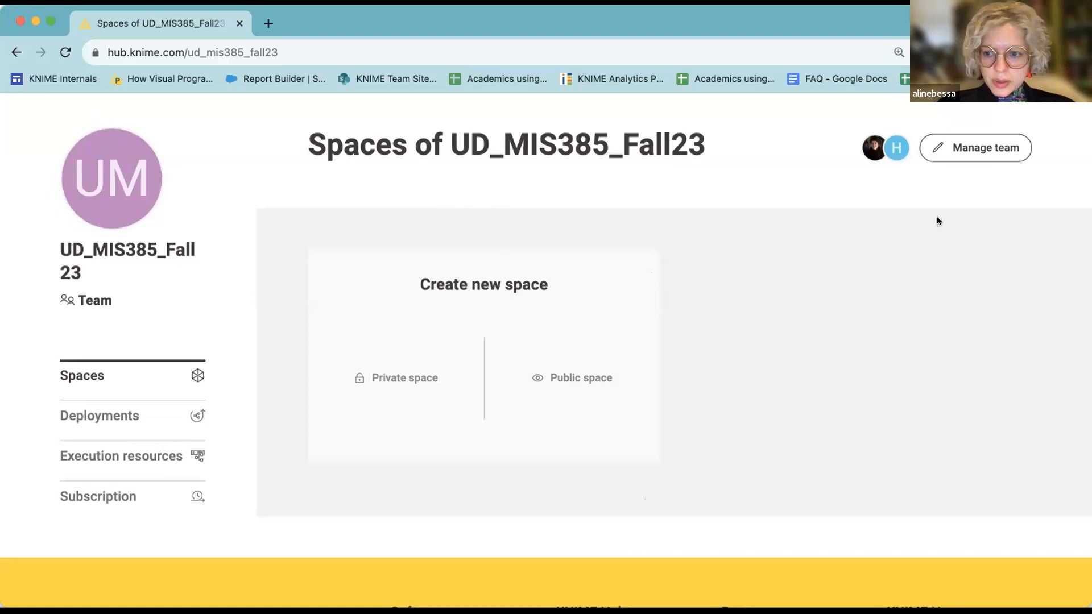
Try adding a pasted username in Manage members, clear it when unrecognised, and open a new browser tab.
click(976, 148)
click(871, 278)
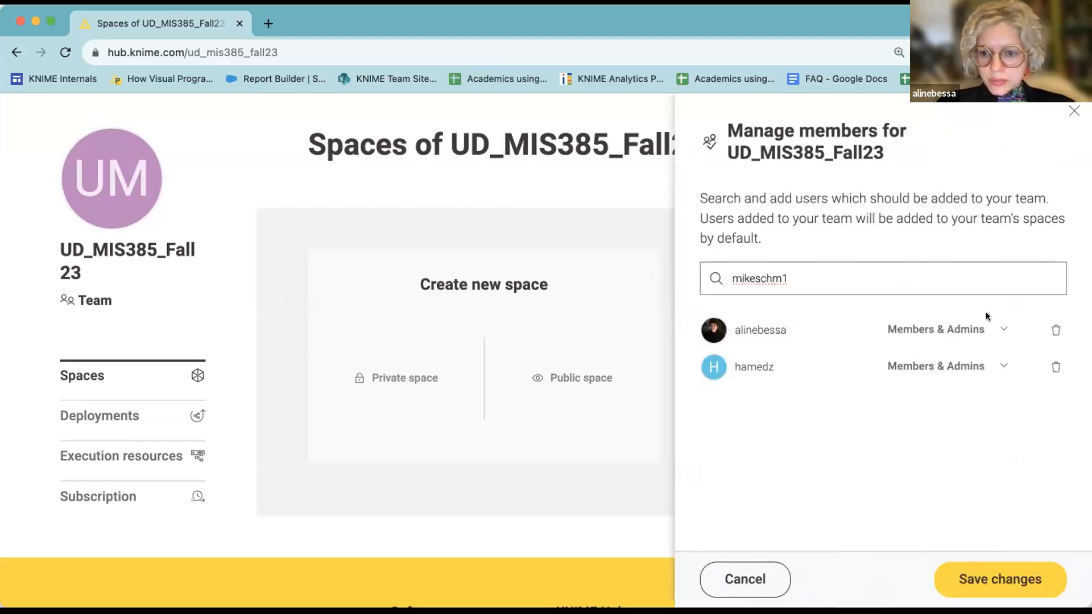
key(Return)
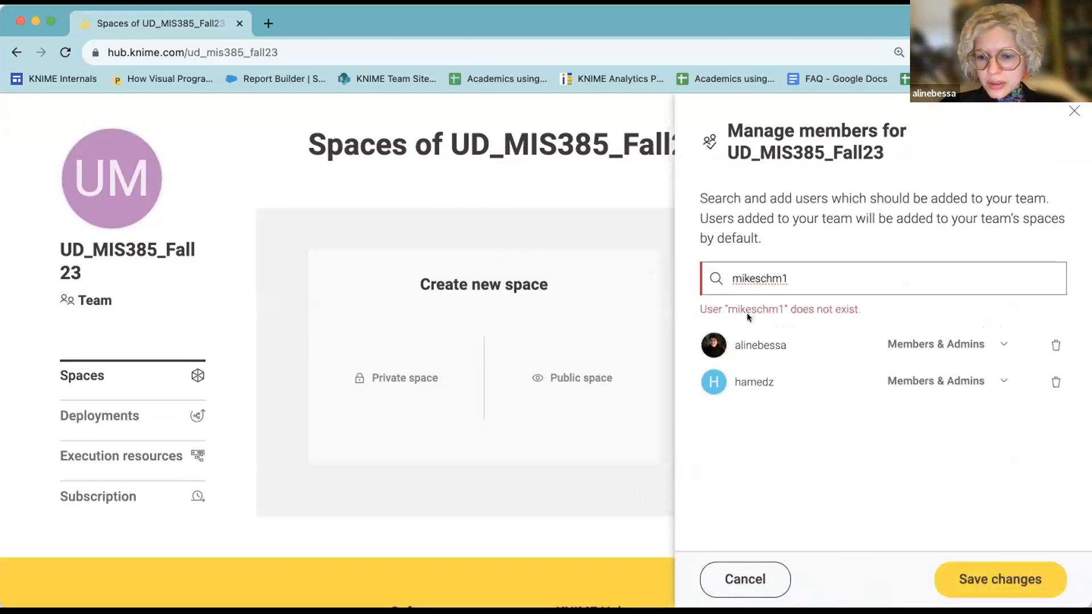
drag(804, 278, 660, 278)
key(BackSpace)
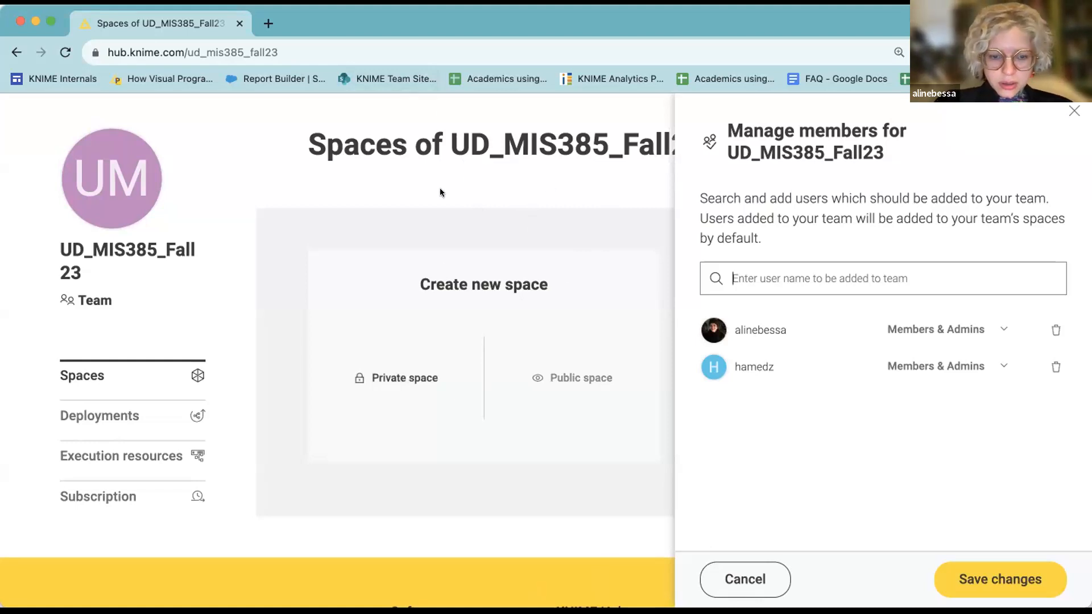
click(266, 23)
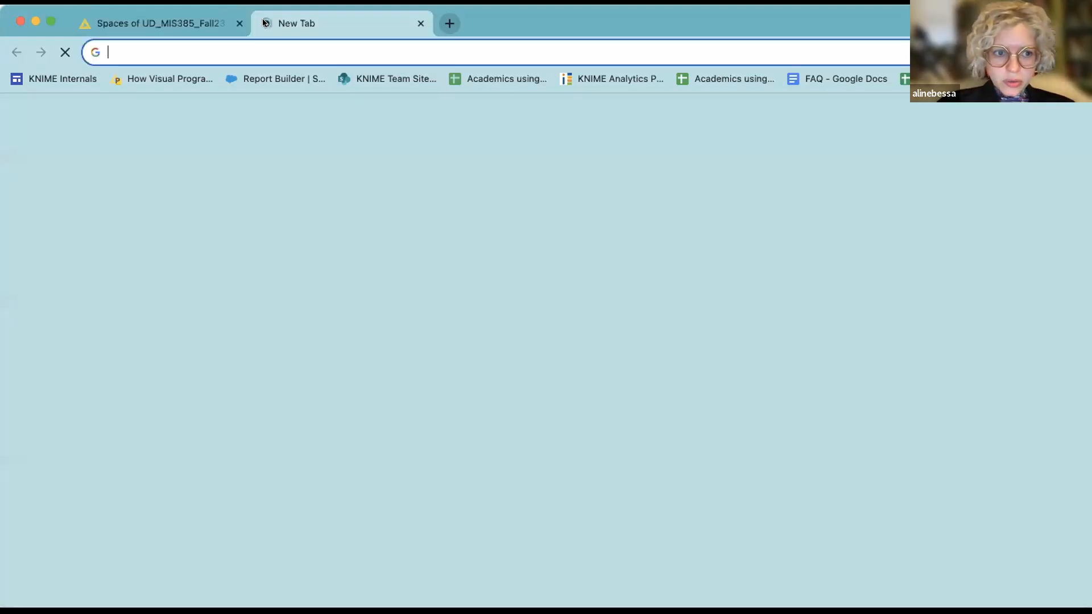
Load another user's Hub profile, then your own hub.knime.com spaces page, and return to the team tab.
key(Return)
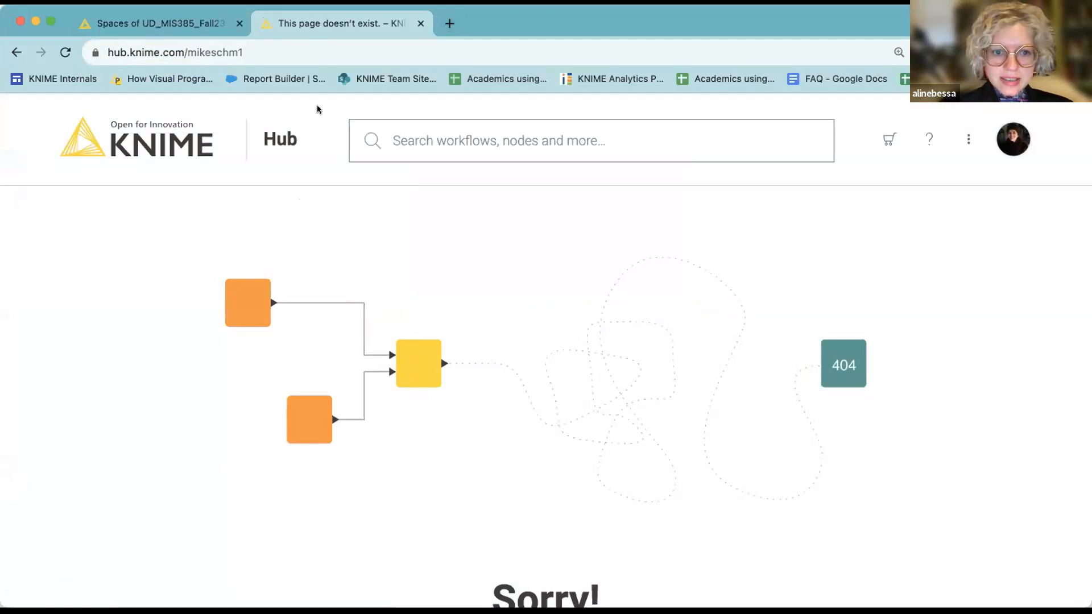
drag(186, 52, 244, 52)
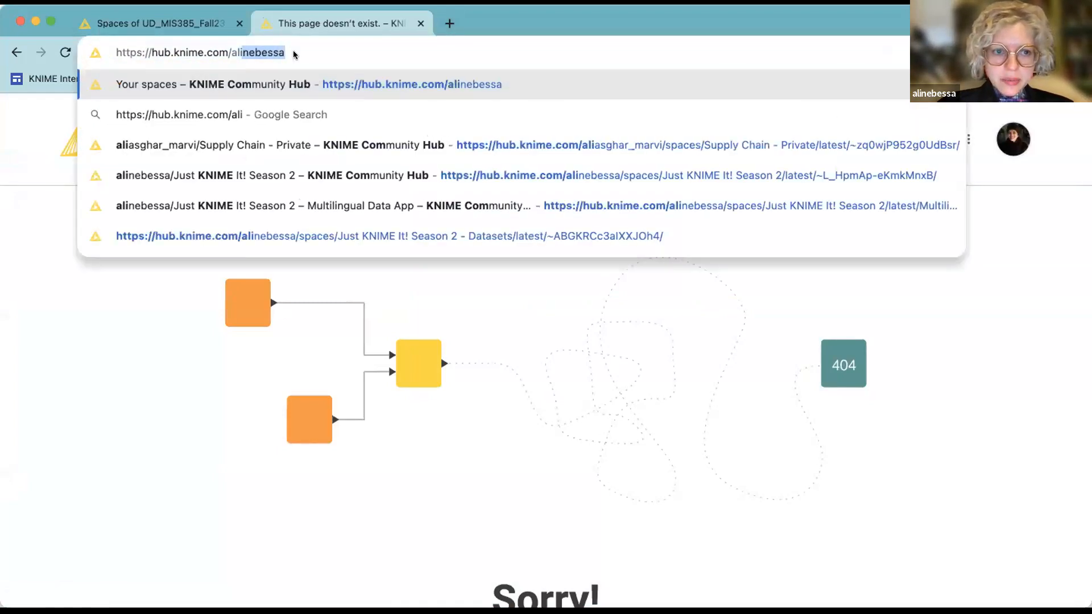
key(Return)
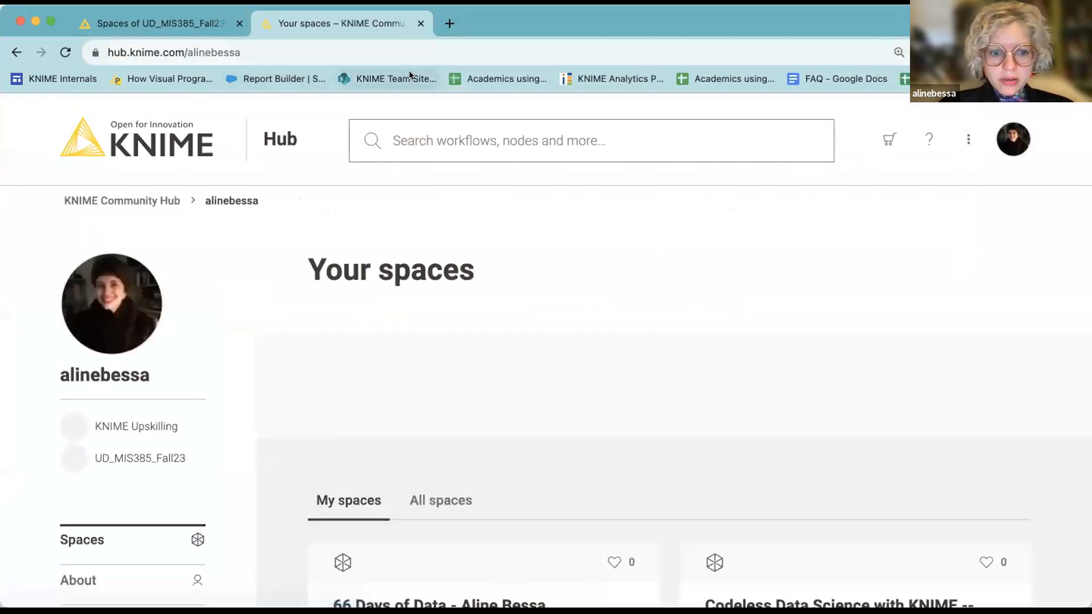
click(178, 26)
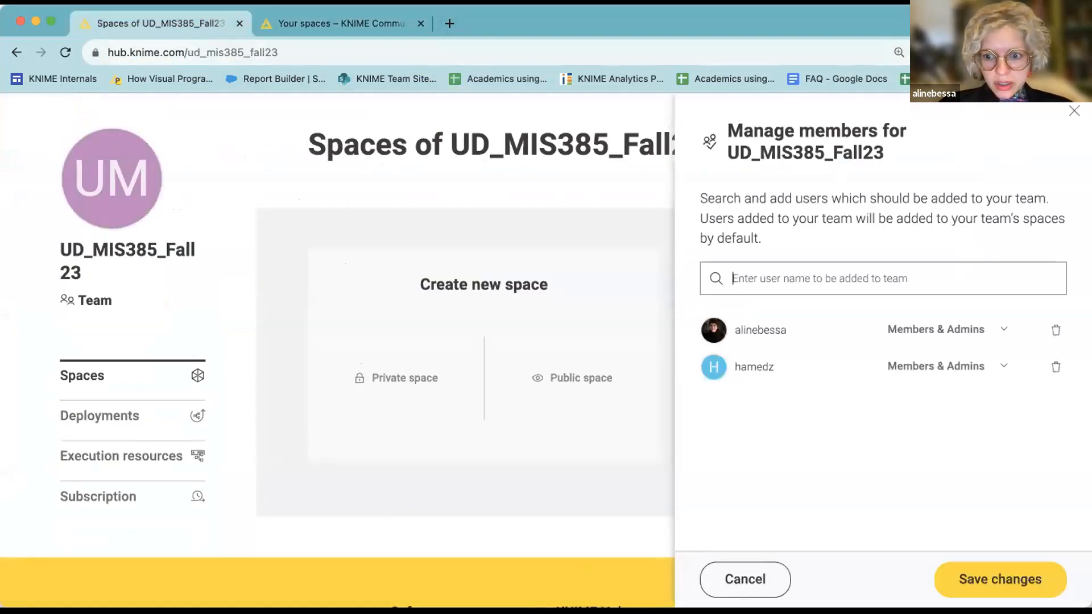
Reopen Manage members, try a user name search, then clear the search field.
click(1071, 114)
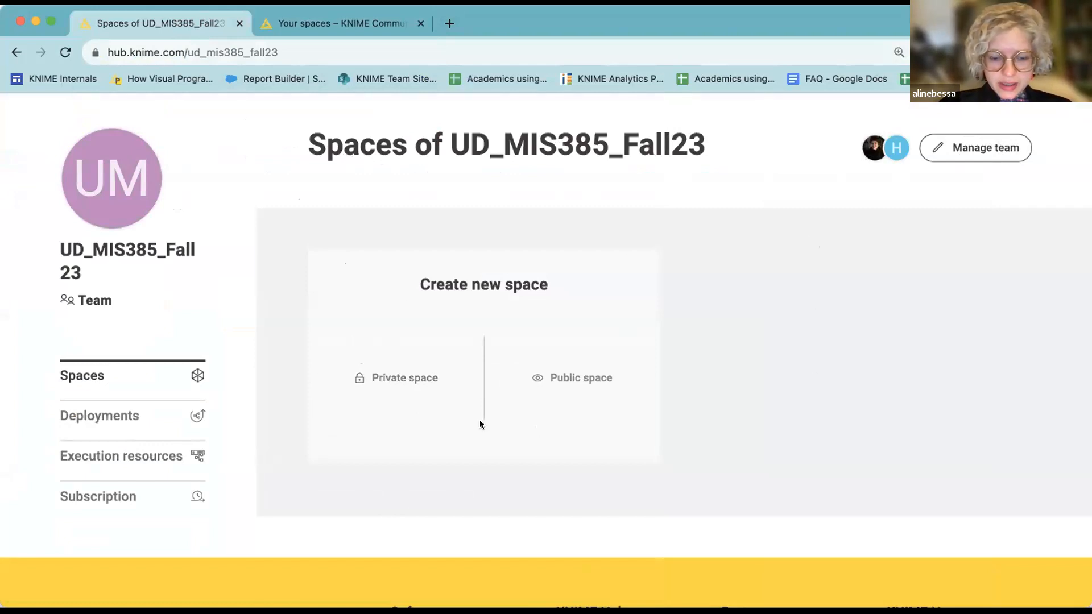
click(980, 150)
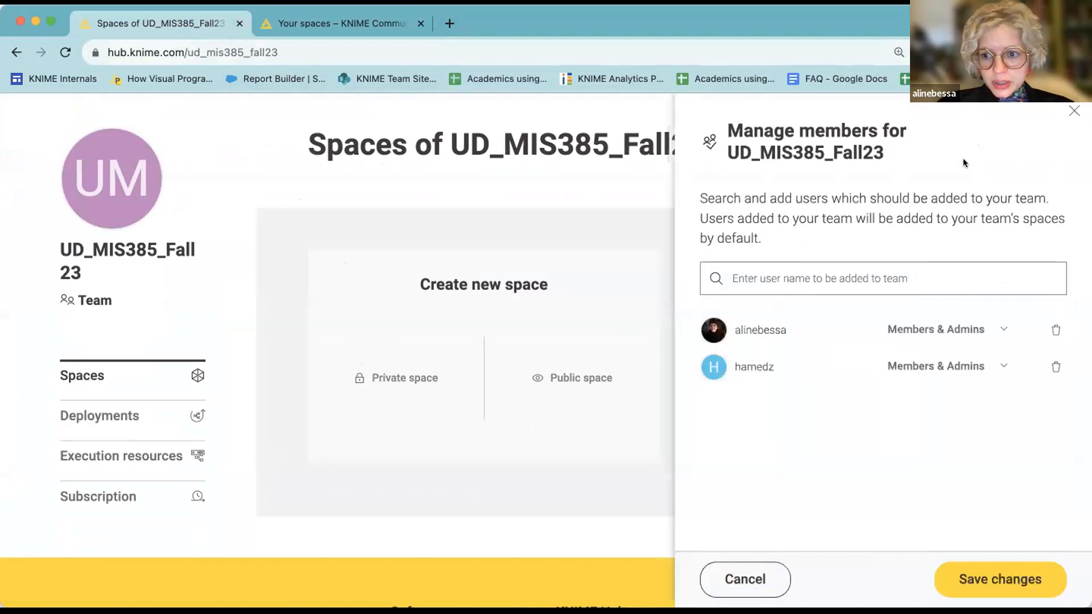
click(874, 277)
text(sato)
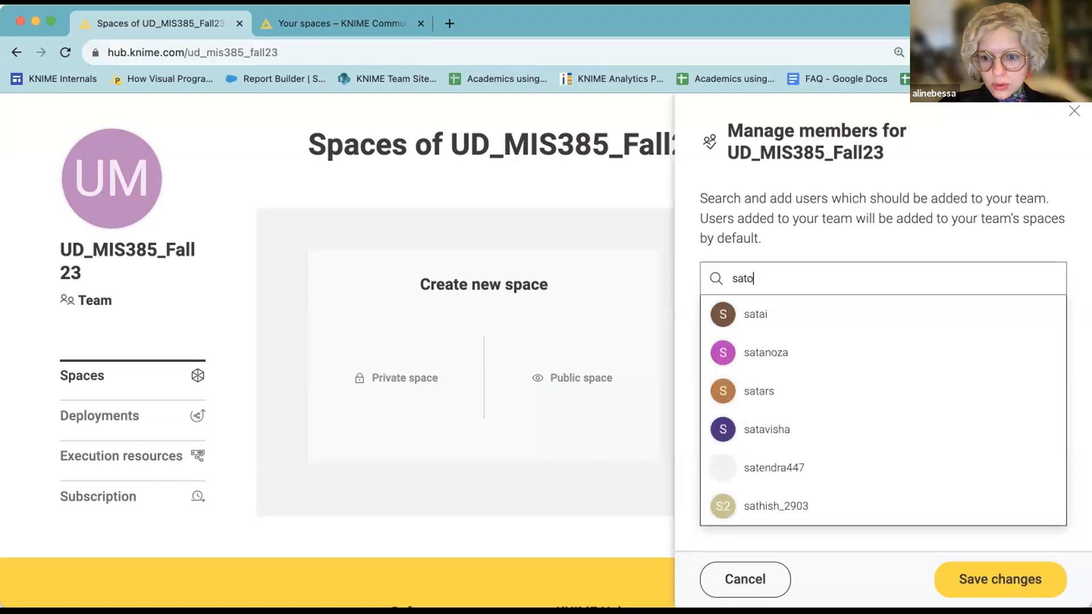
text(ru)
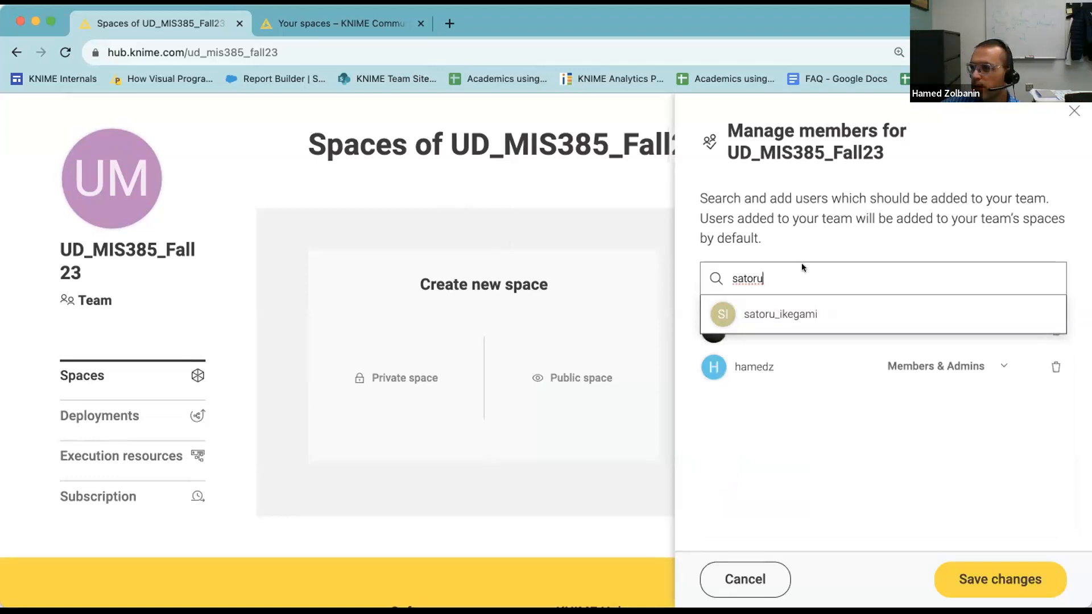
drag(785, 272, 675, 279)
key(BackSpace)
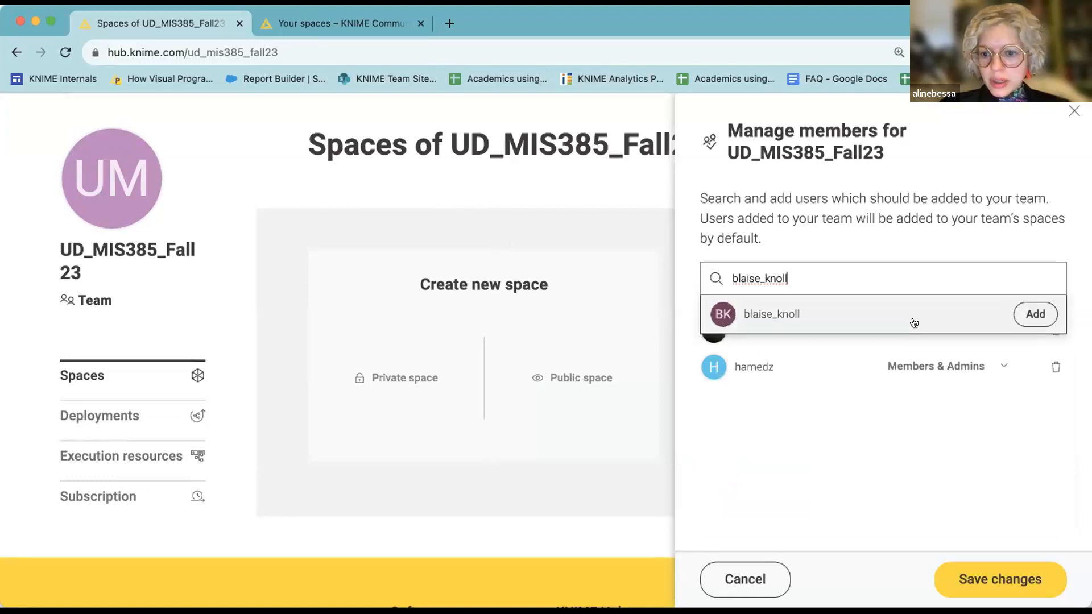
Add the pasted user to the team with the Members role and save the membership.
click(901, 313)
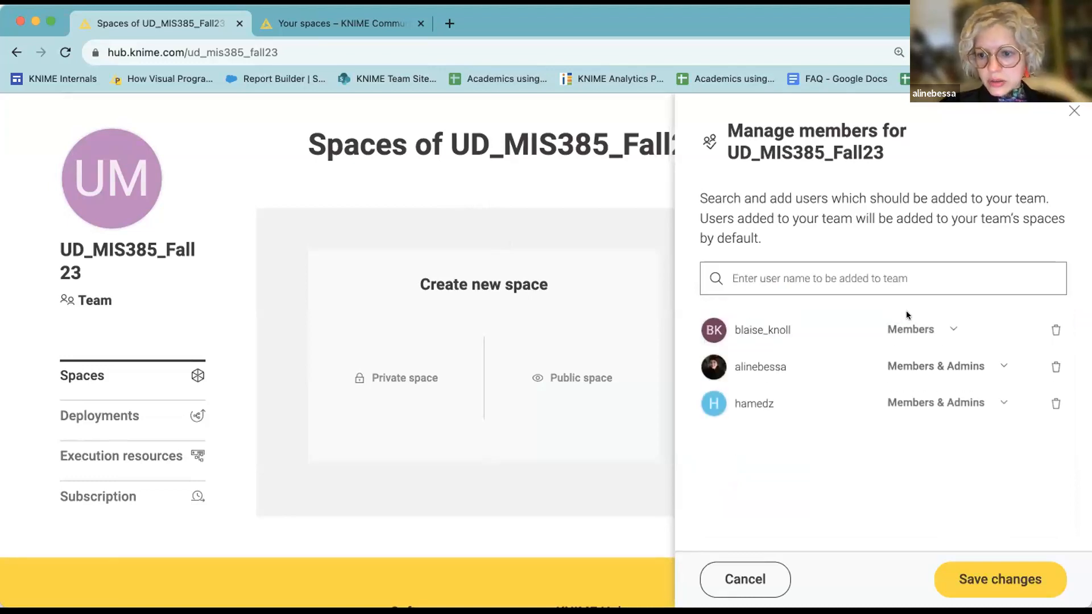
click(948, 327)
click(950, 323)
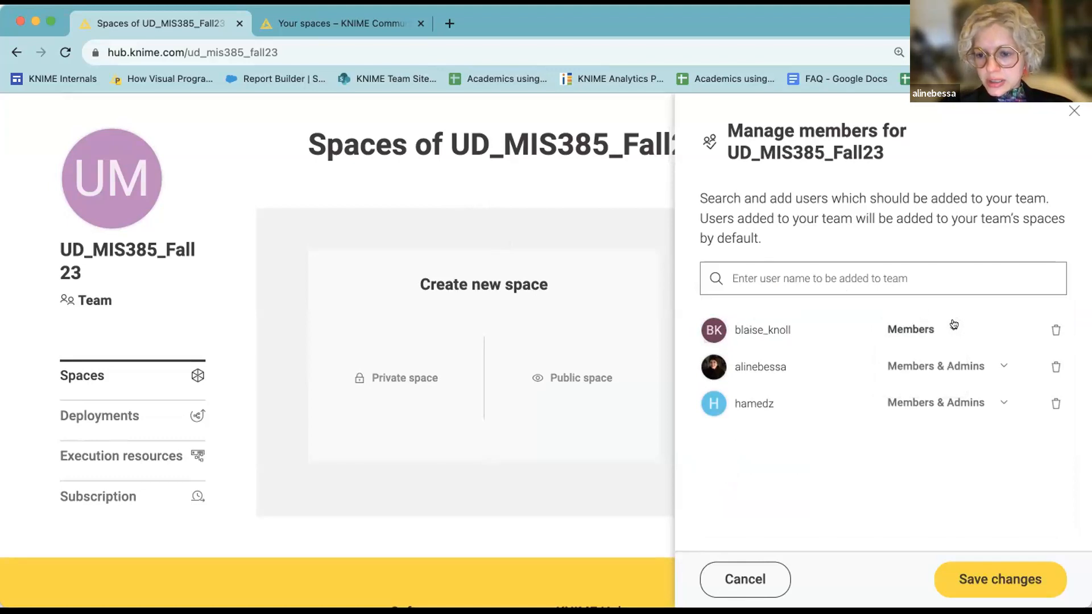
click(996, 585)
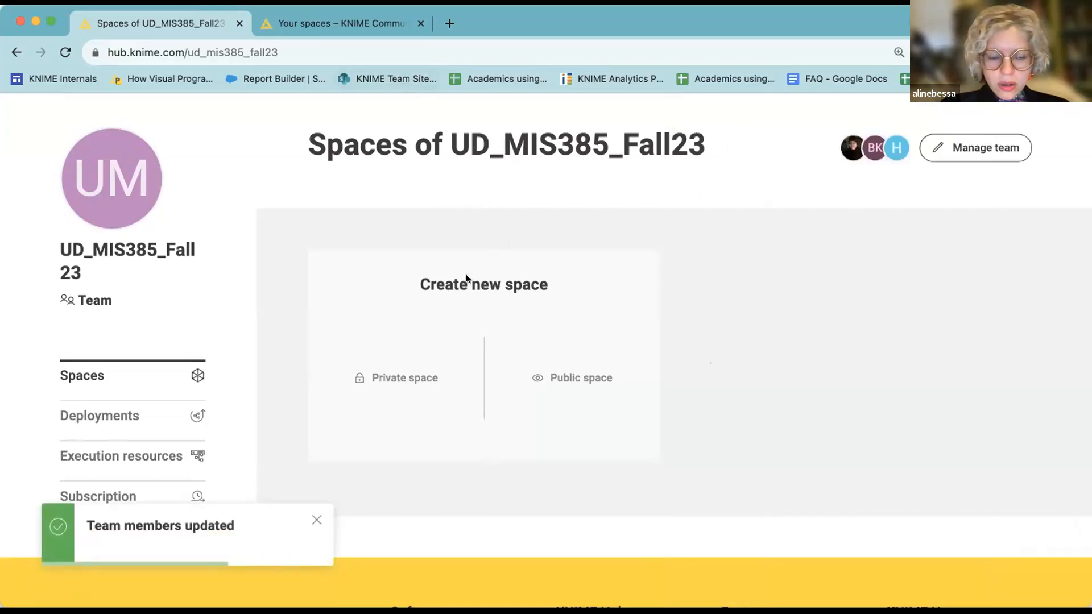
mouse_move(127, 203)
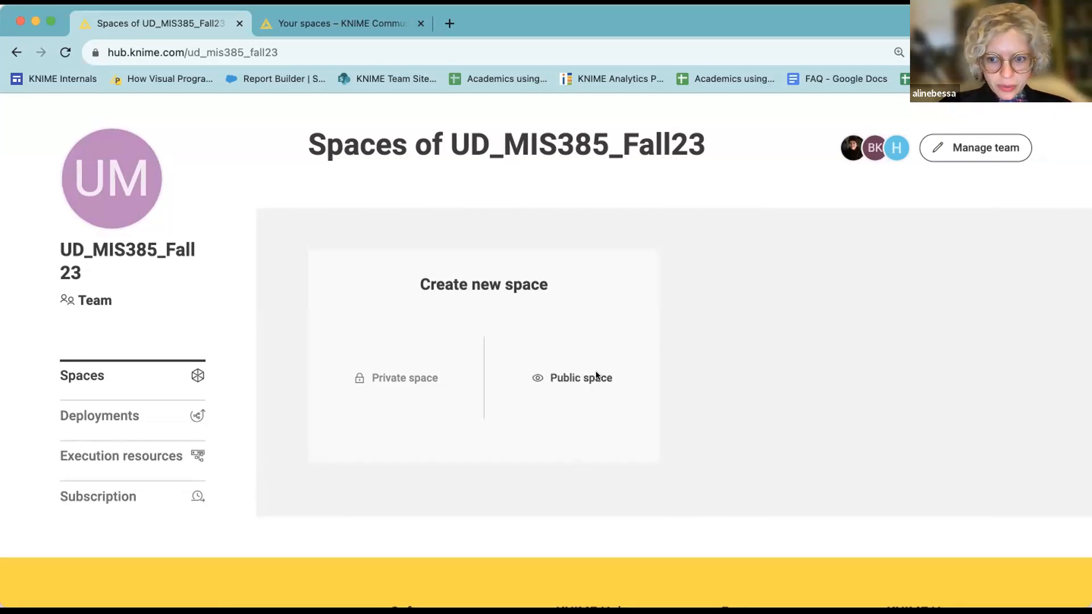
click(406, 378)
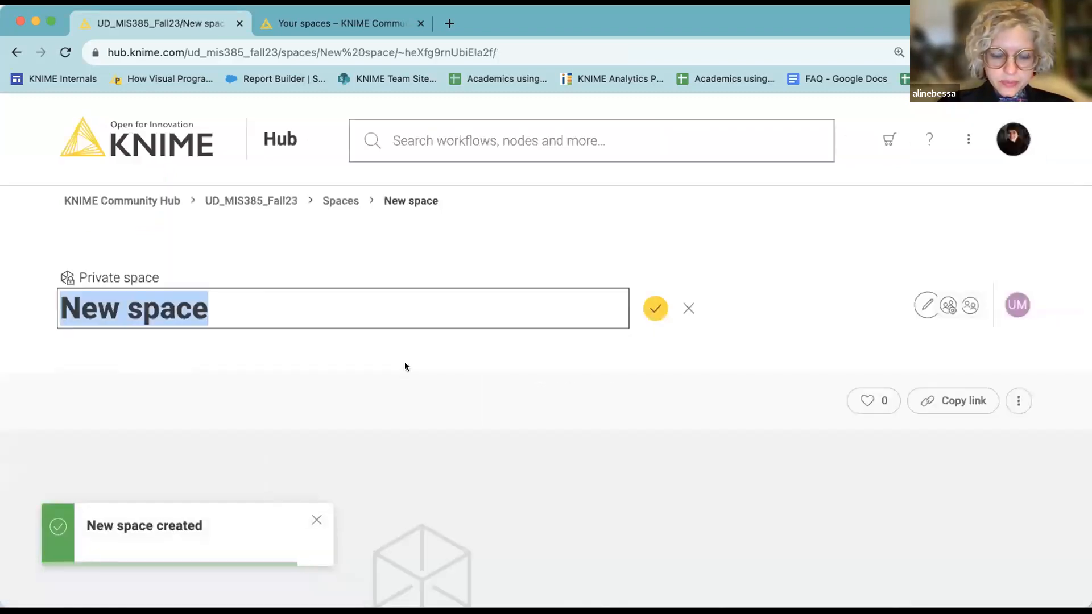
Rename the new private space from 'New space' to 'Test'.
text(Test)
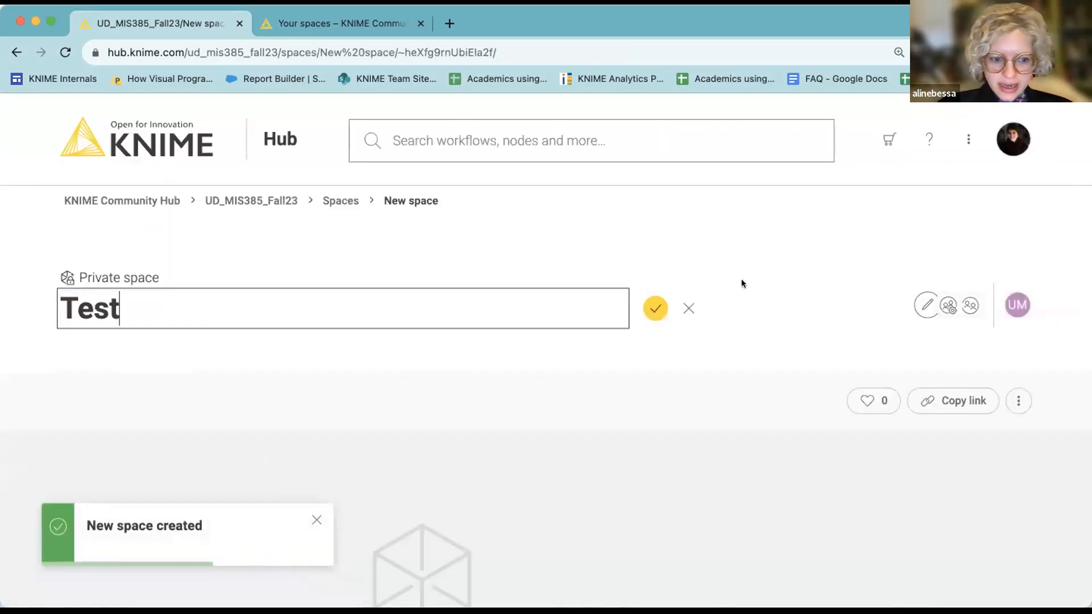
click(656, 308)
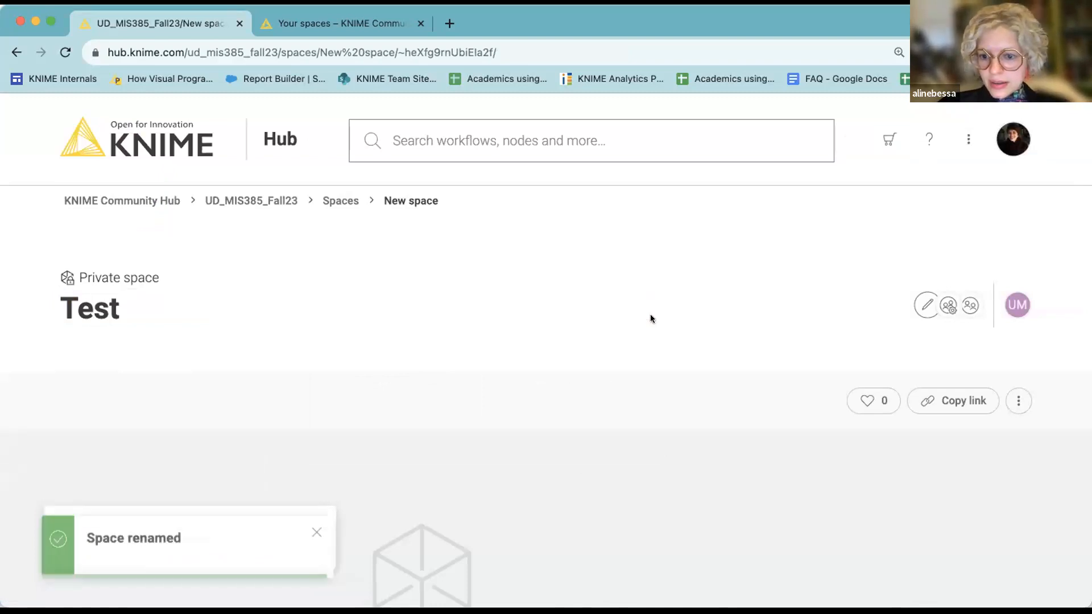
scroll(974, 364, down, 1)
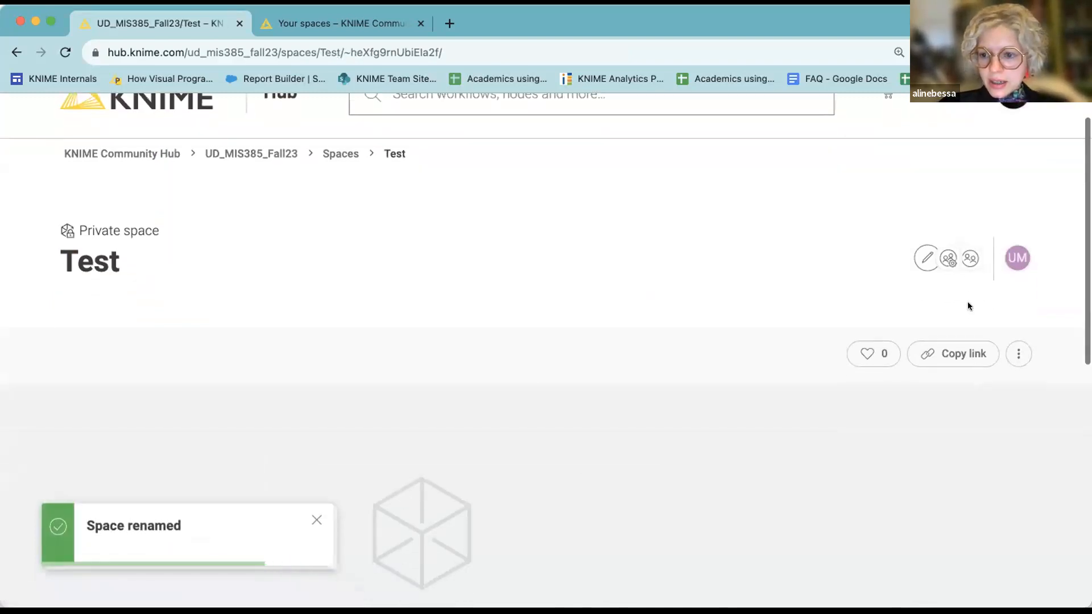
Open the Test space's access settings and leave the Members group at Edit access.
click(926, 259)
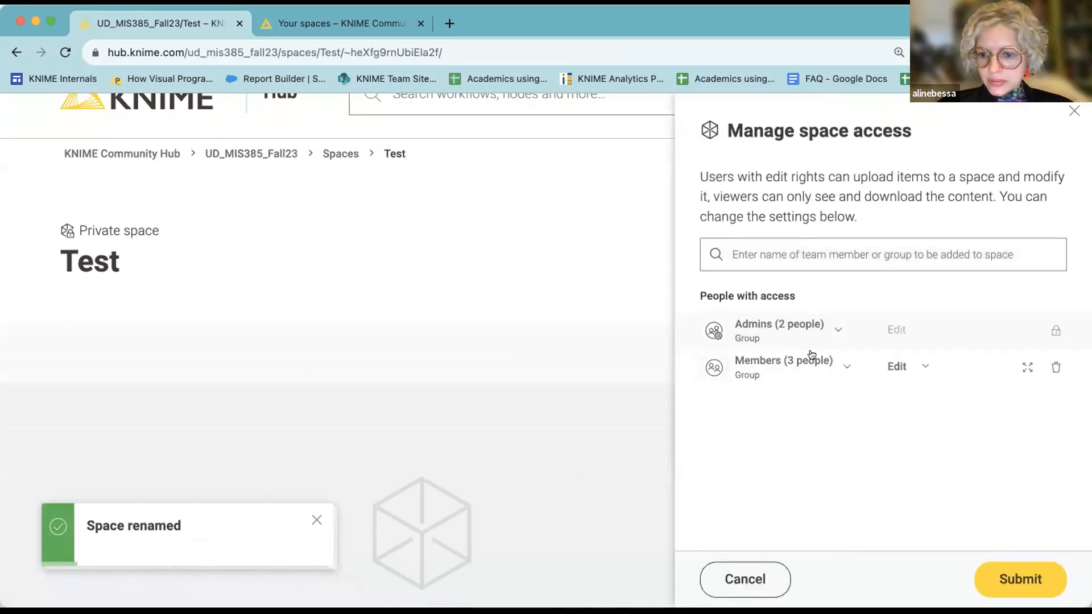
click(846, 365)
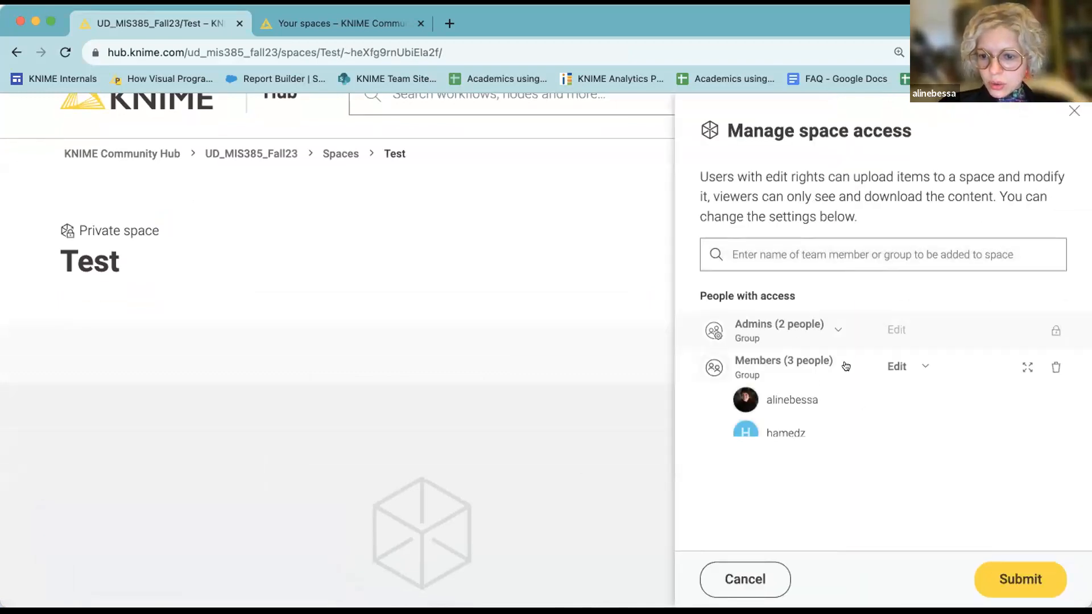
click(907, 368)
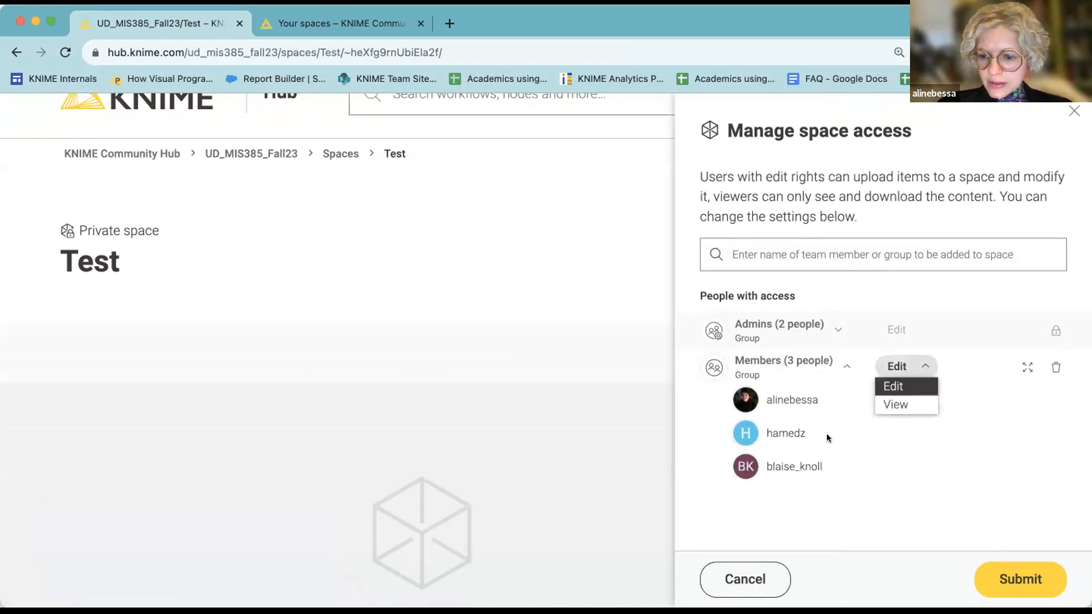
click(816, 447)
scroll(808, 468, down, 1)
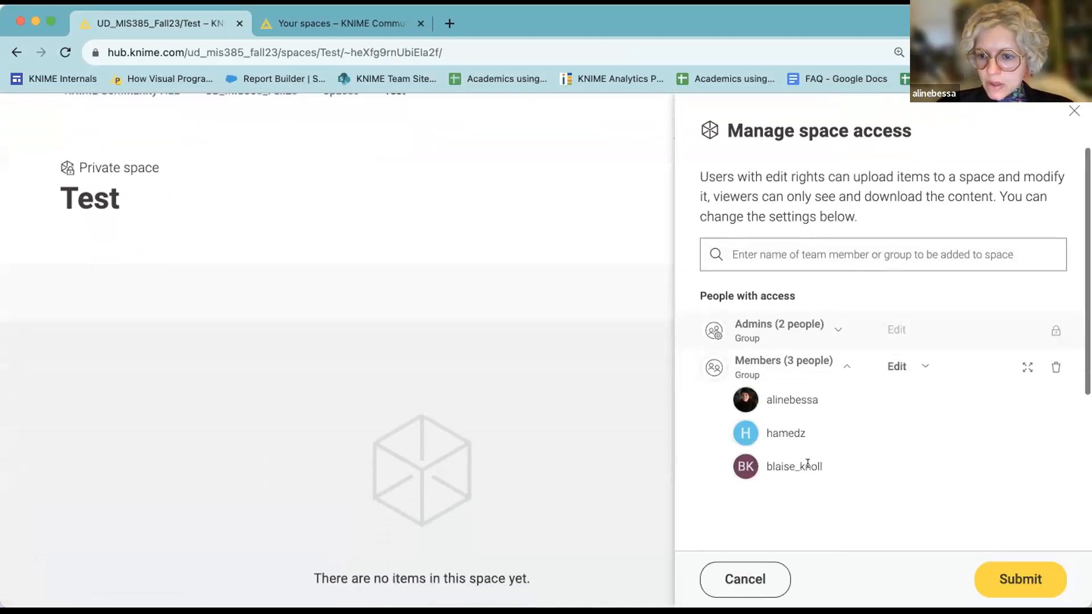
Add the new team member to the Test space with View rights and submit.
click(893, 256)
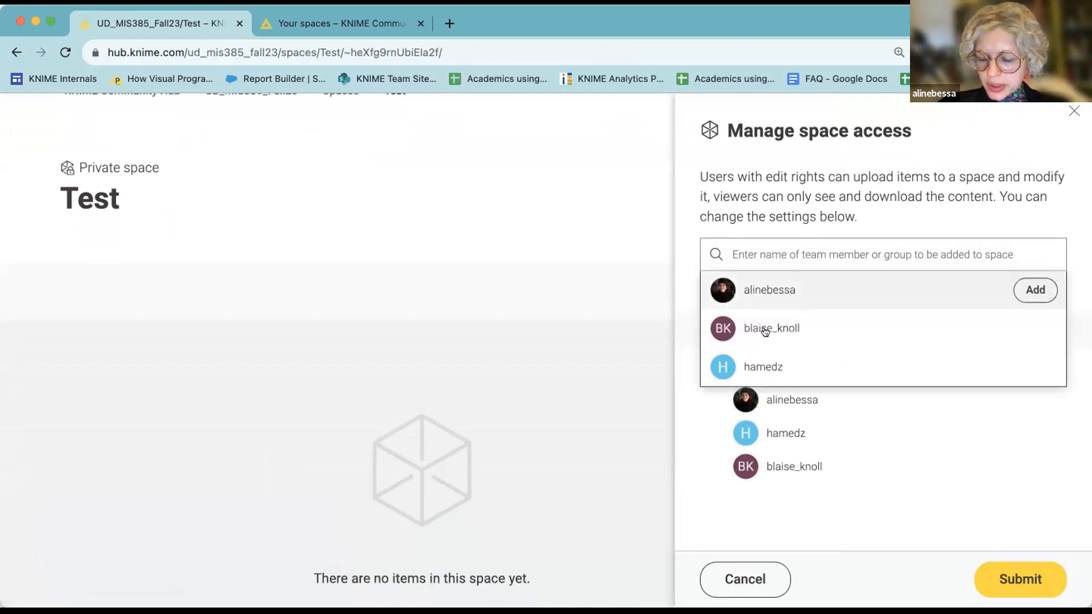
mouse_move(765, 332)
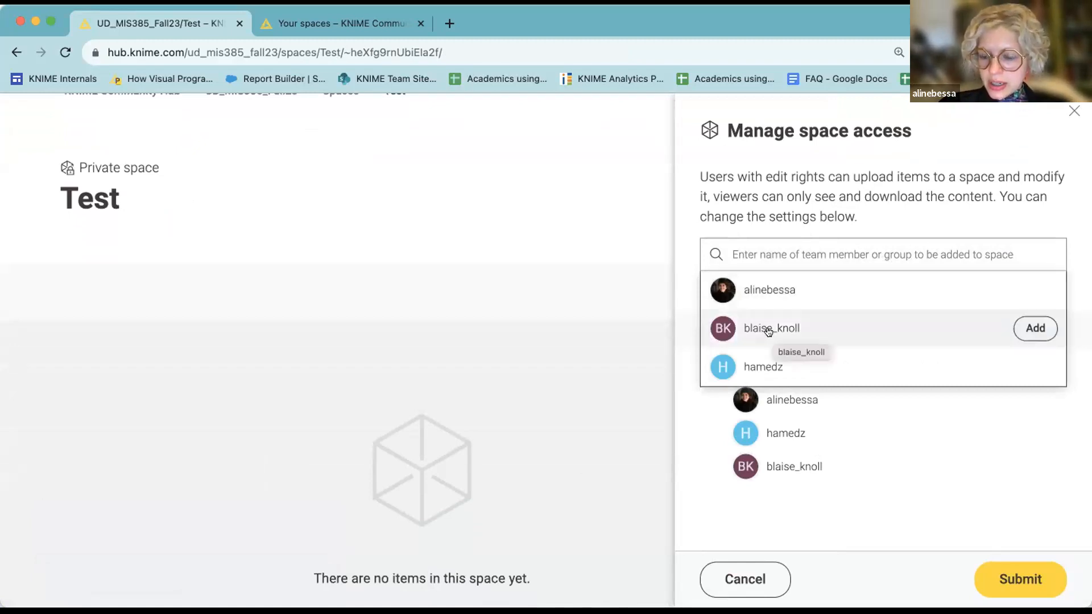
click(767, 330)
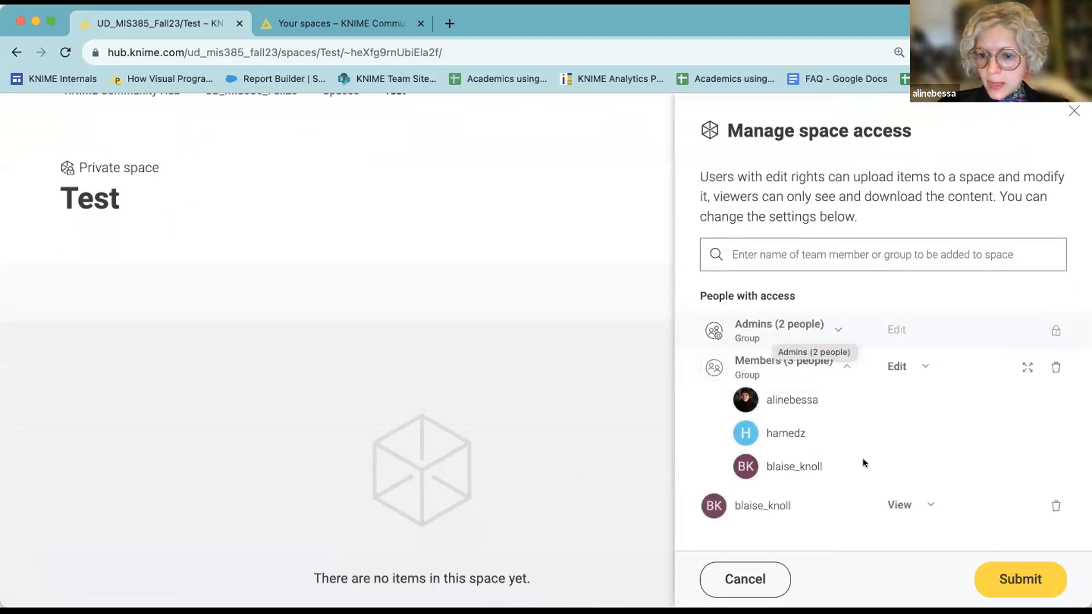
click(1004, 565)
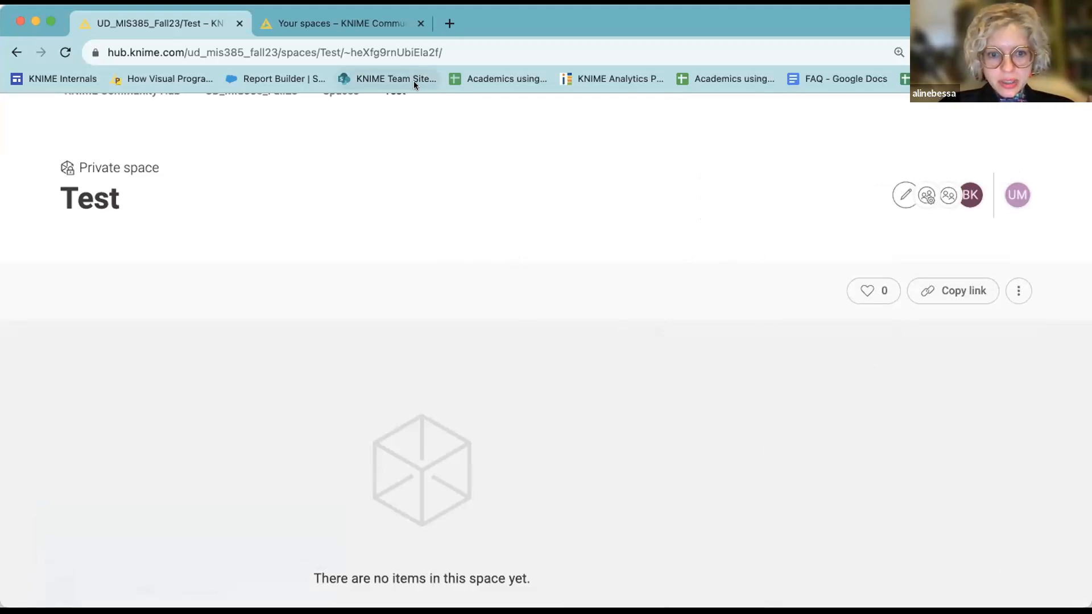
scroll(264, 257, up, 3)
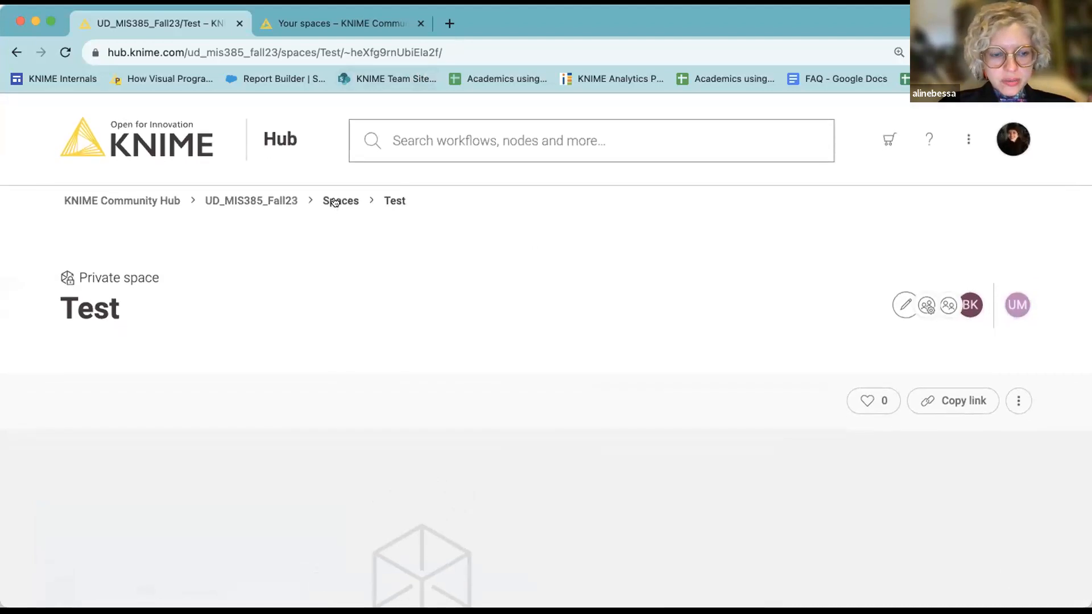
Back on the team's spaces list, add another pasted user to the team and save.
click(344, 202)
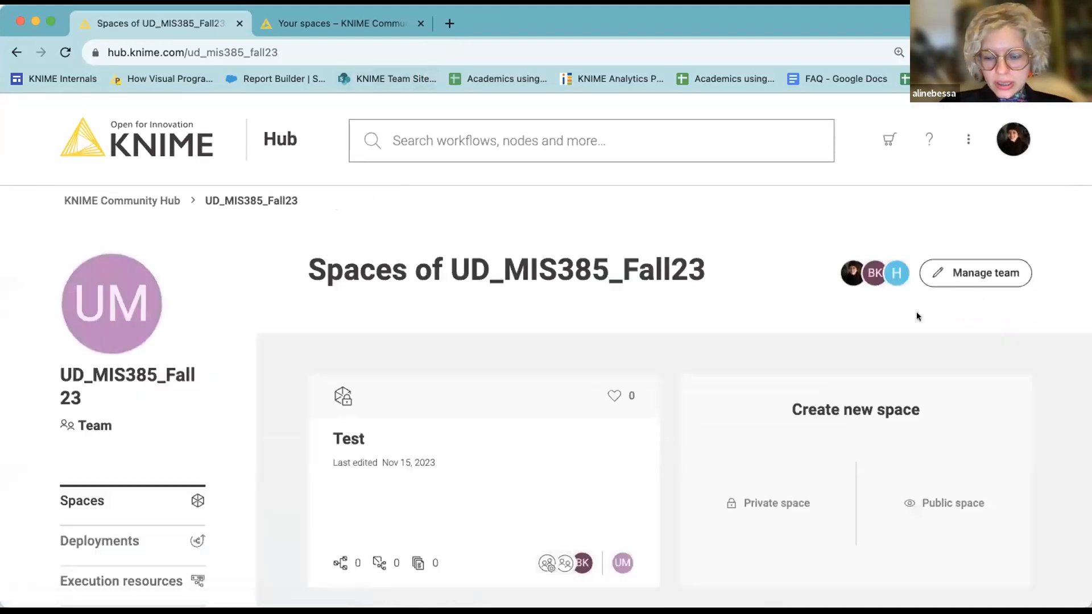
click(1007, 272)
click(903, 278)
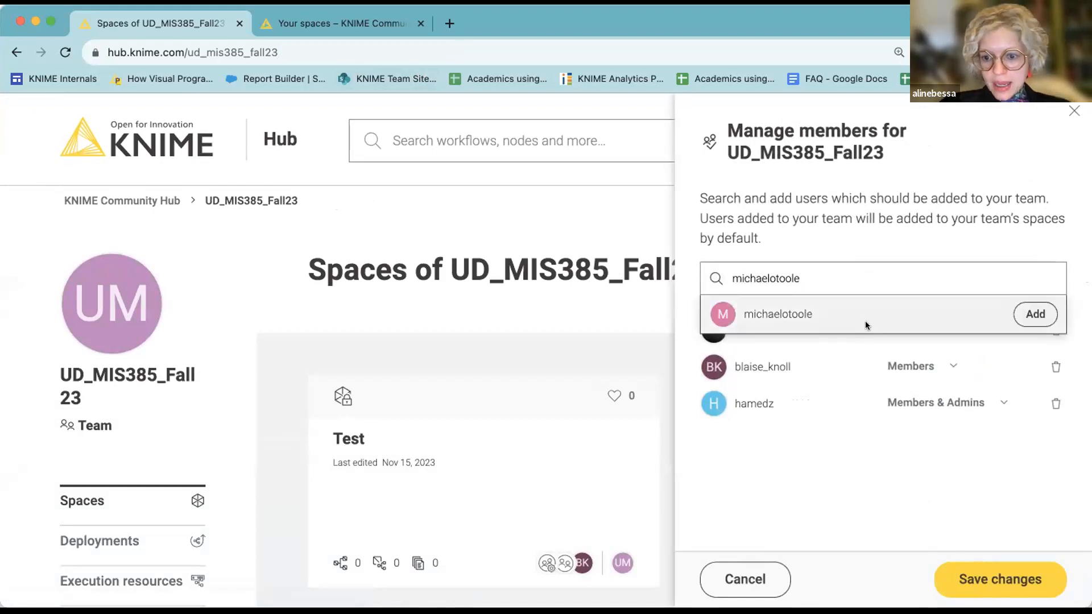
click(865, 319)
click(965, 572)
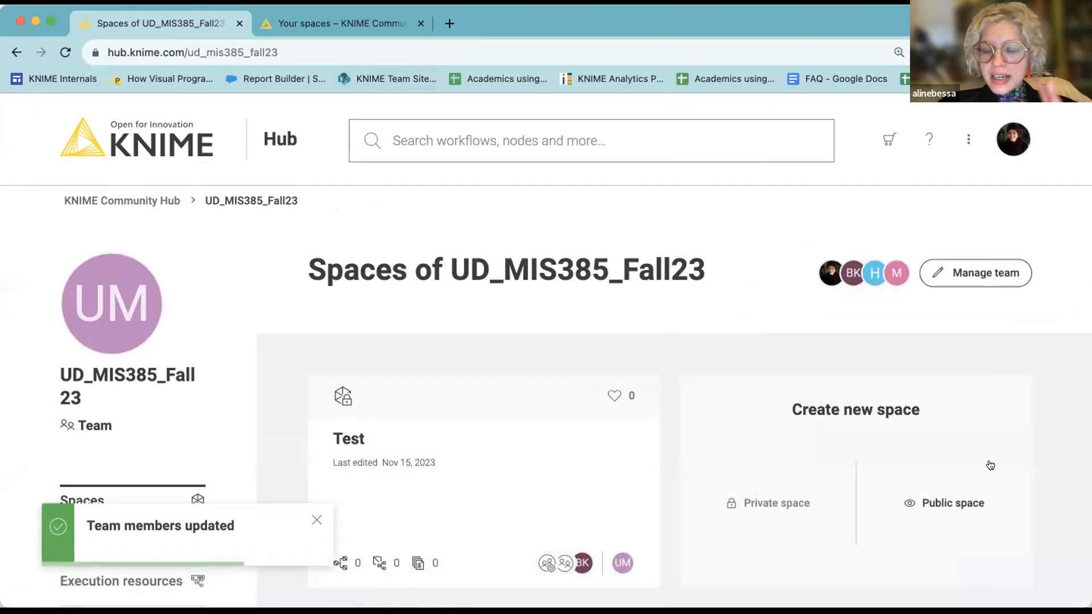
Open the Test space and its Manage space access panel.
scroll(970, 507, down, 3)
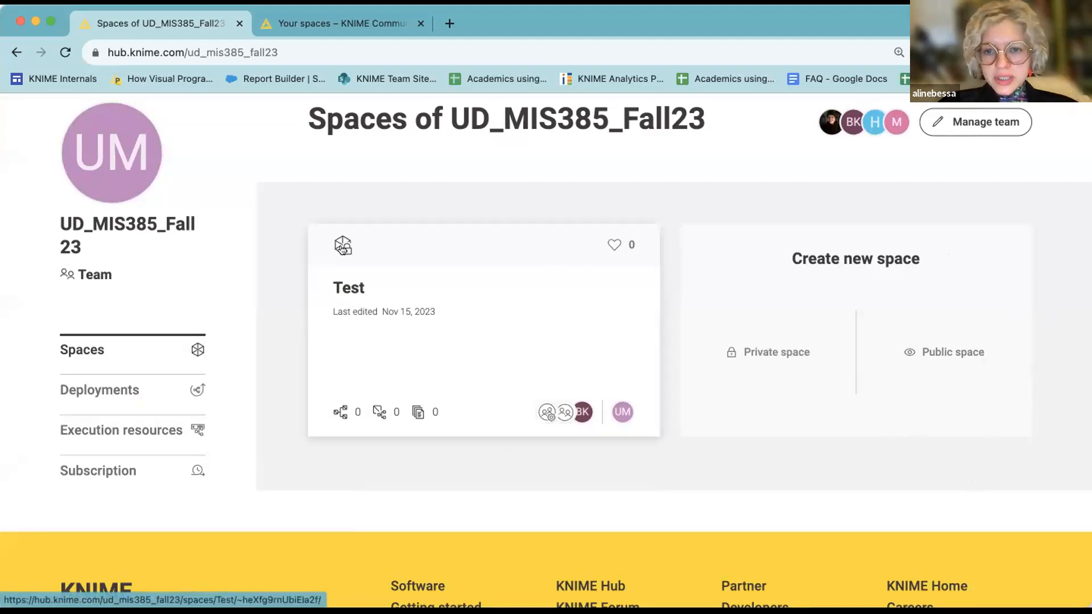
click(470, 323)
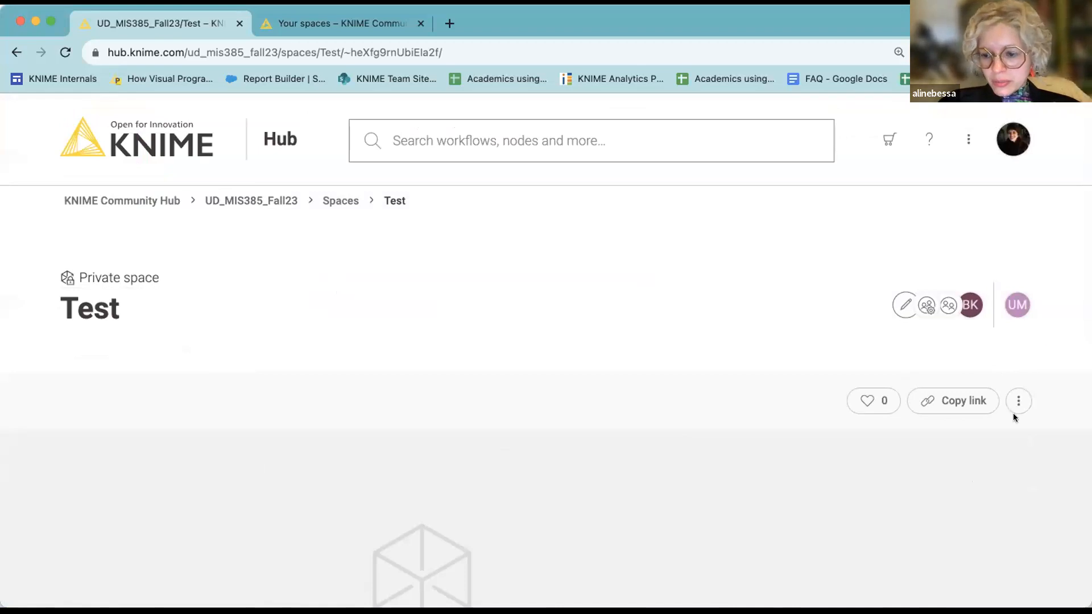
click(905, 304)
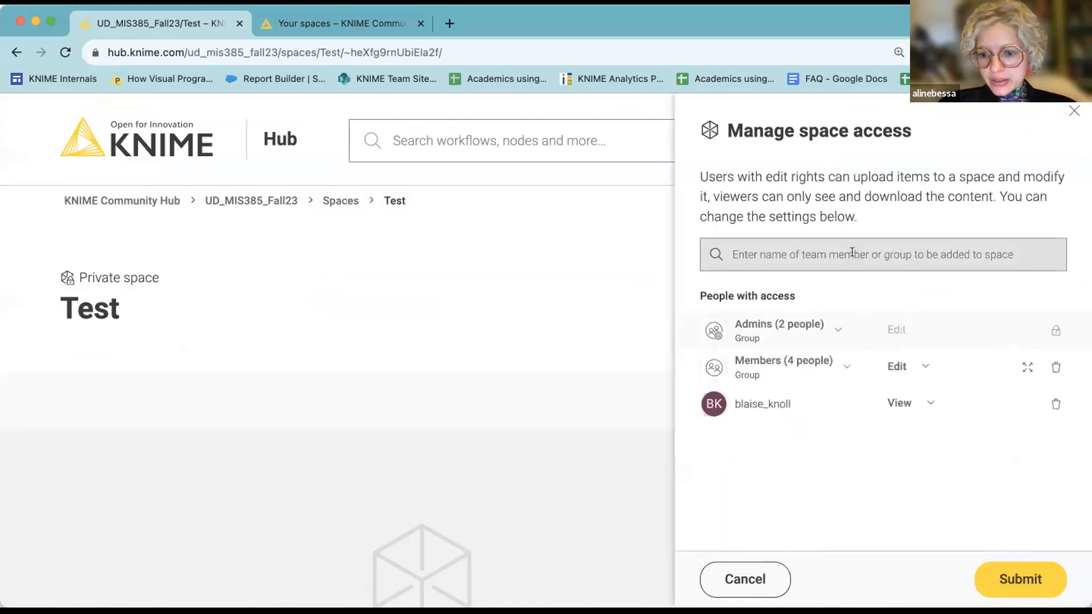
Add another team member to the Test space with View access and submit the change.
click(825, 367)
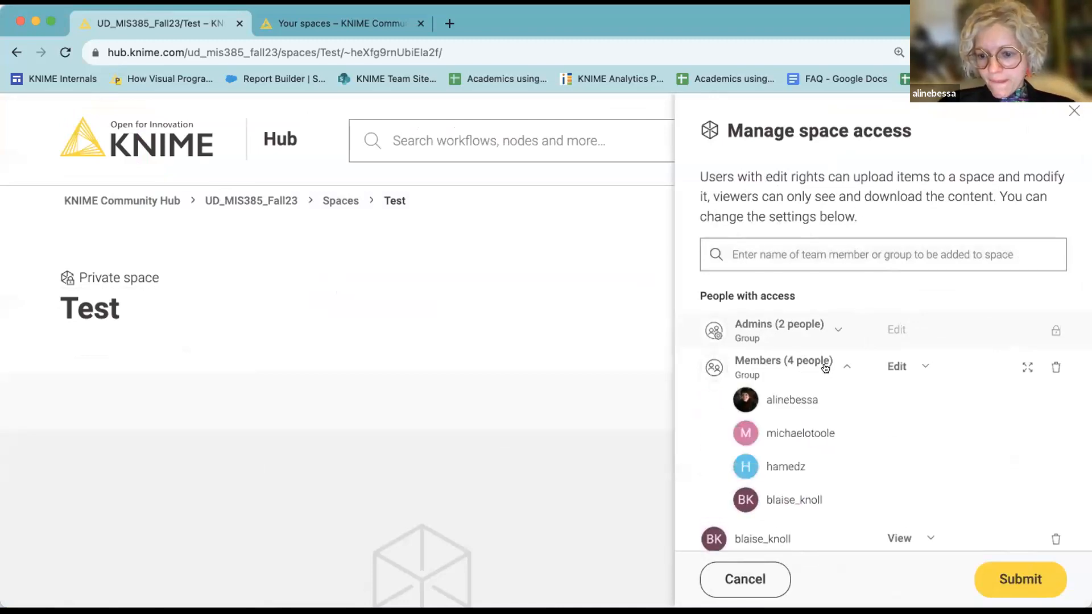
click(778, 253)
click(771, 364)
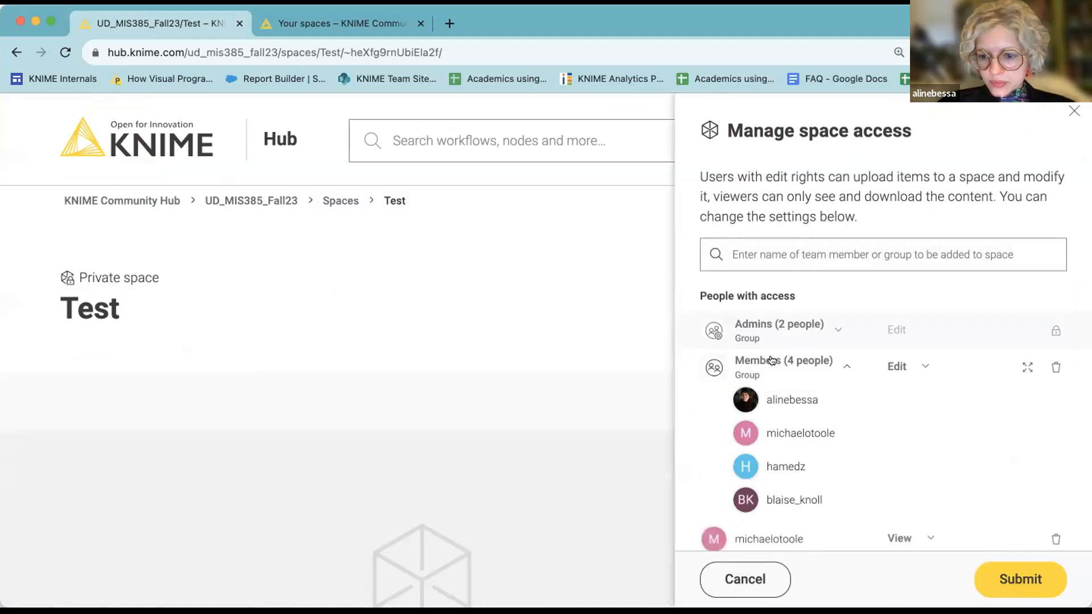
click(1021, 579)
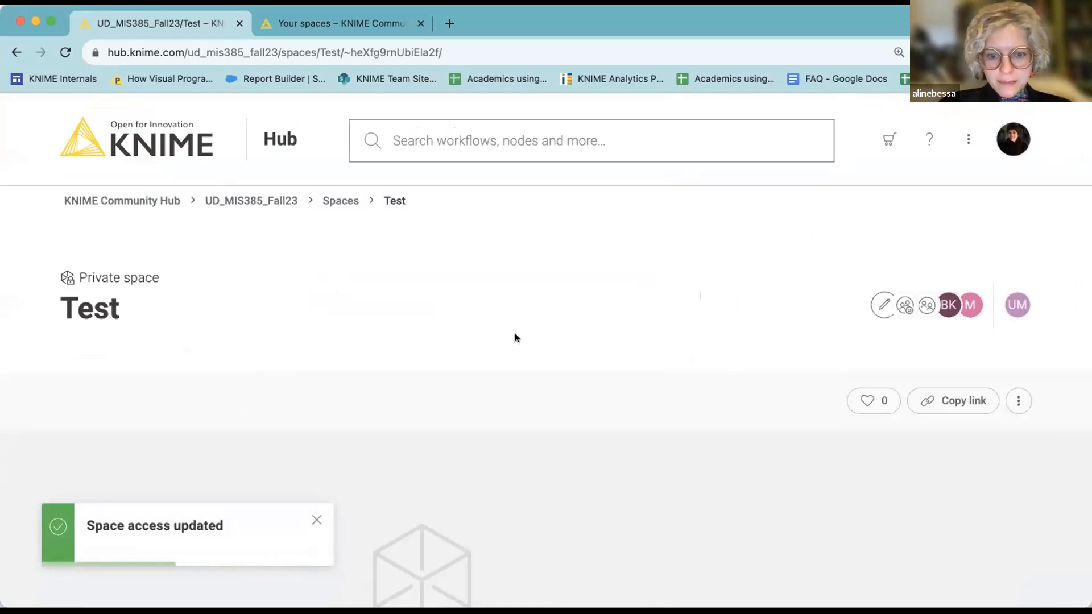
scroll(516, 338, down, 2)
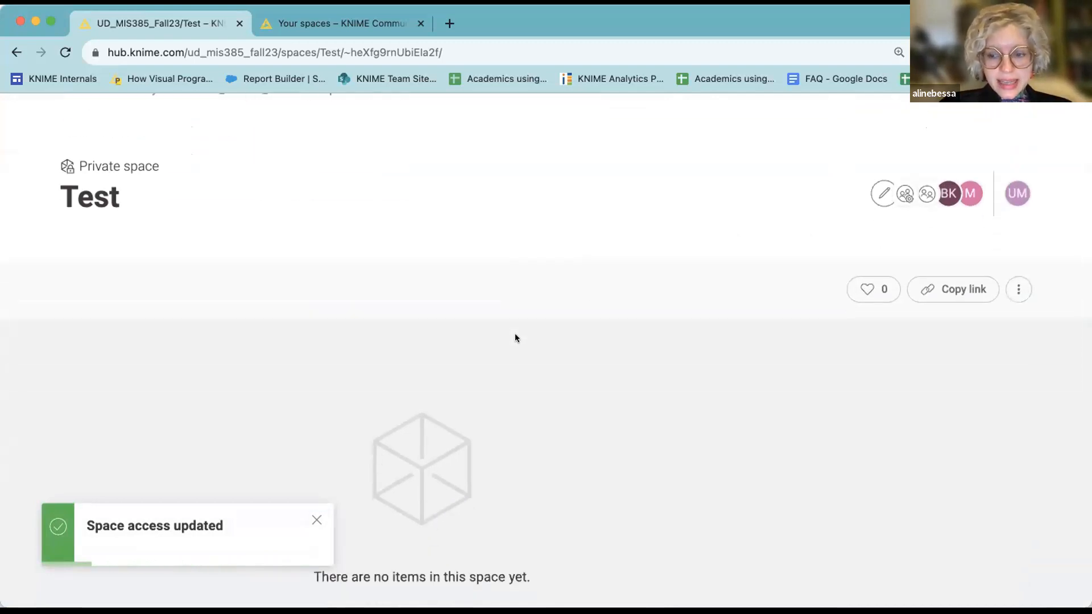
Review the Test space's Delete and Visibility options, leaving the space private.
click(1018, 292)
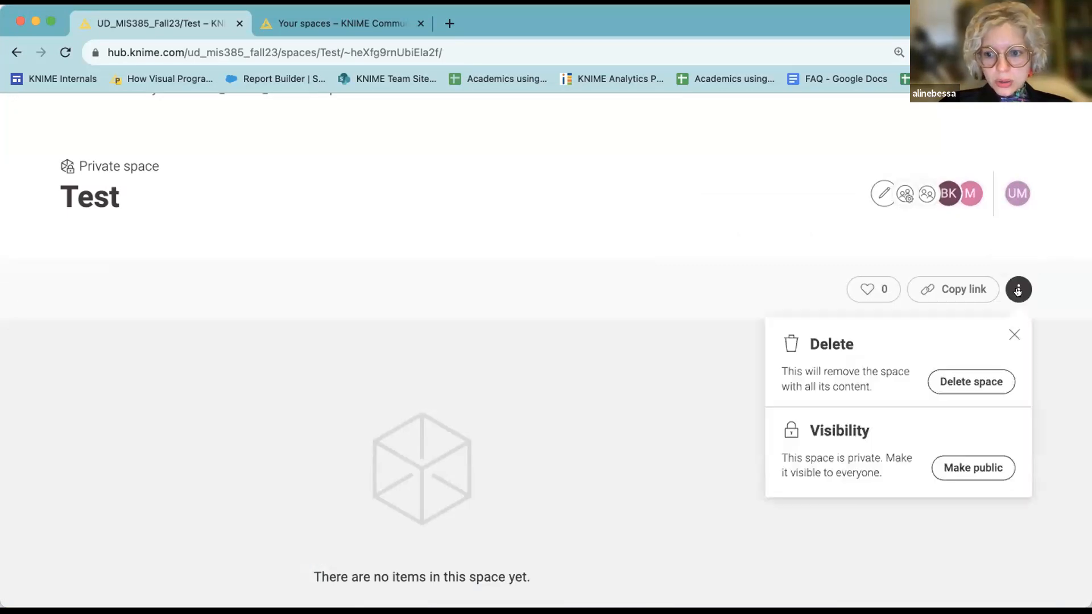
click(586, 281)
scroll(585, 281, up, 2)
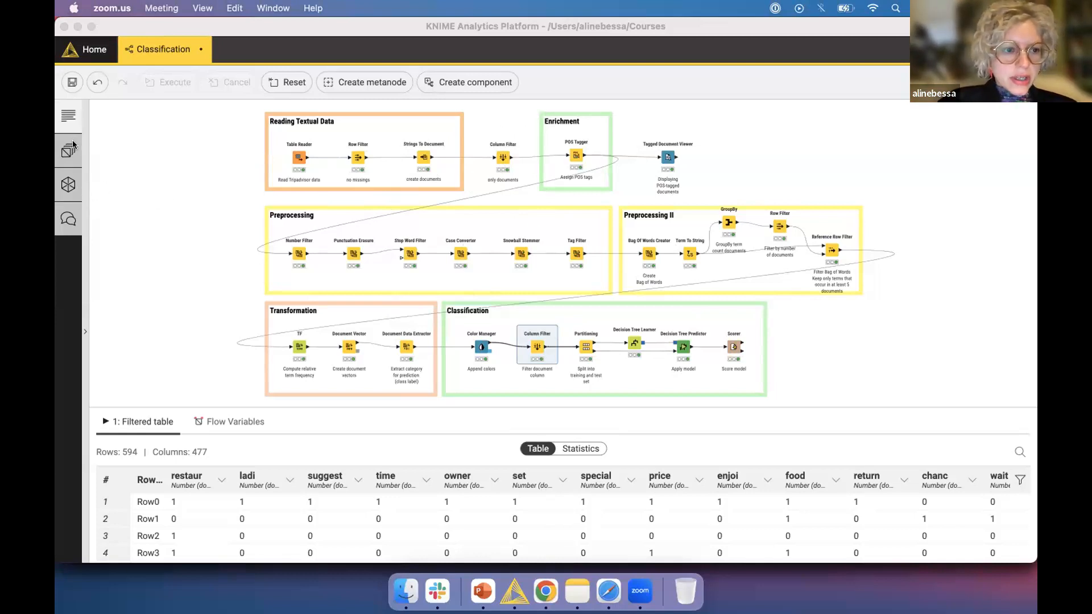
Connect the Classification workflow's explorer to My-KNIME-Hub and log in.
click(67, 186)
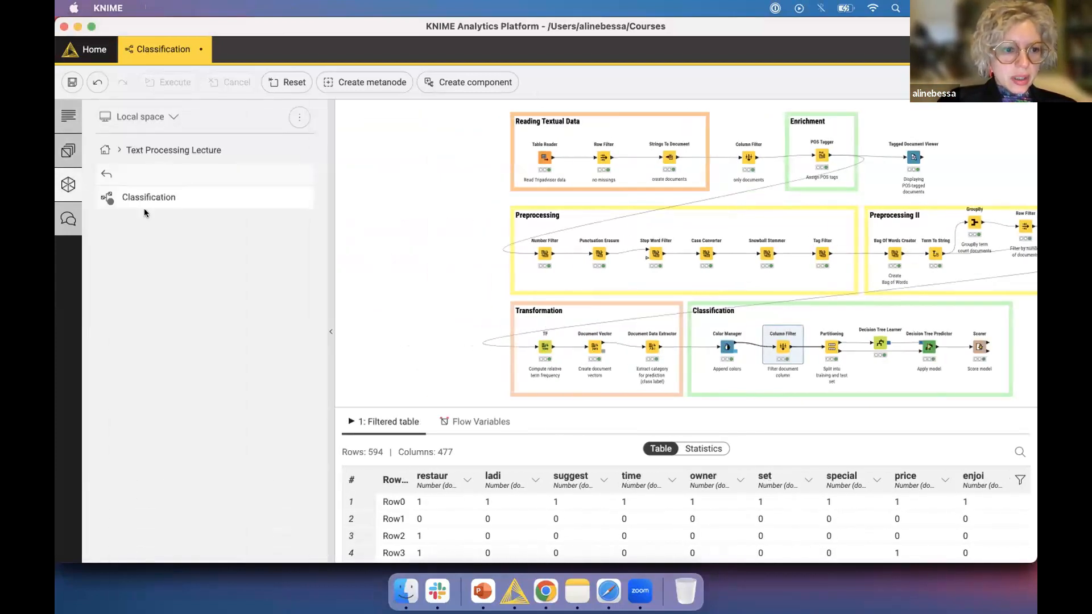
right_click(288, 201)
mouse_move(353, 295)
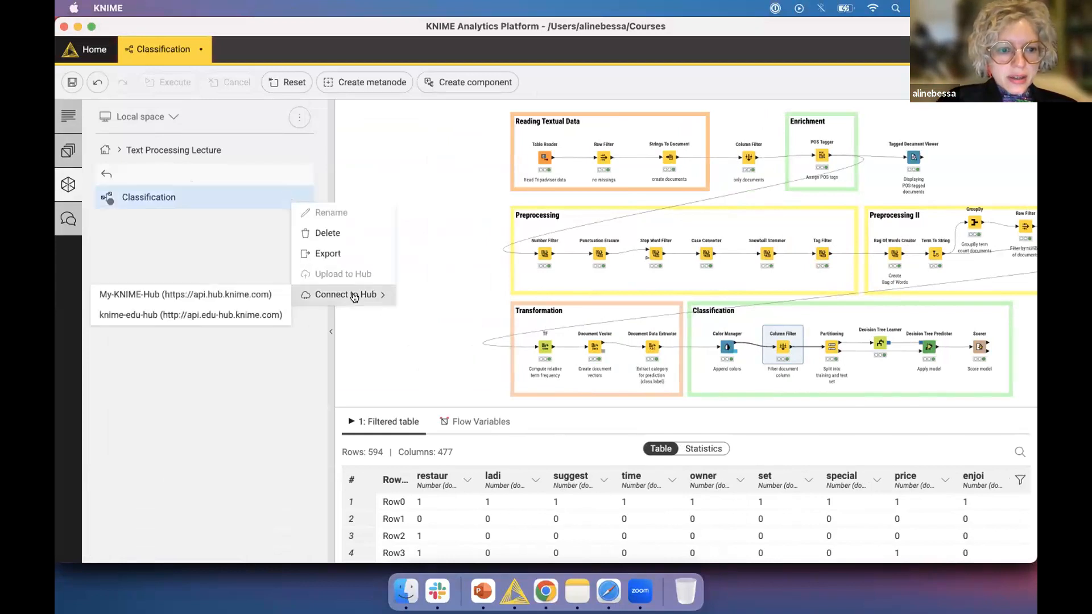
click(253, 293)
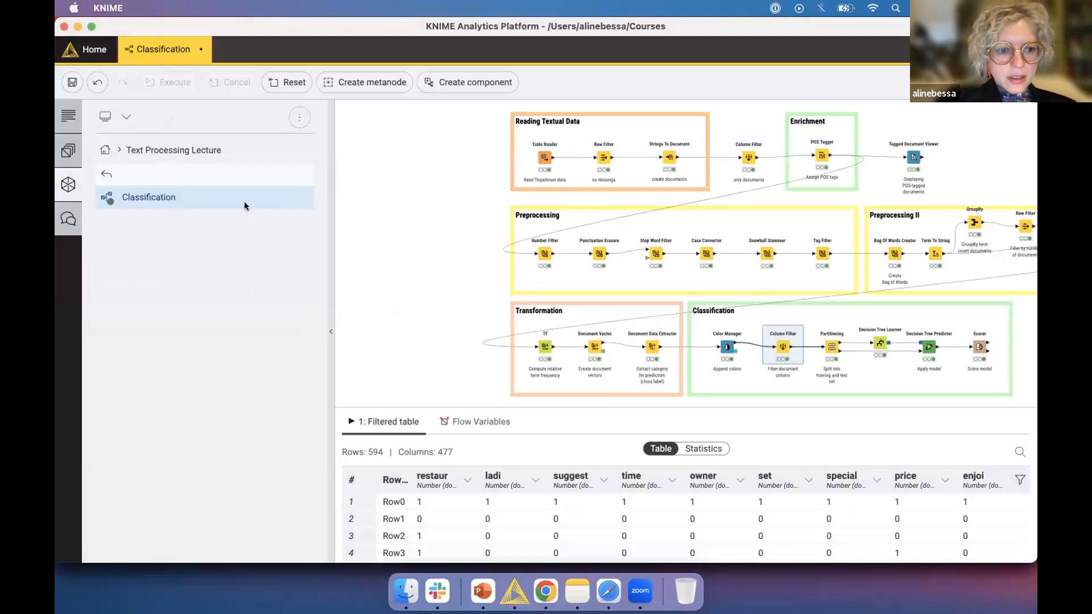
Start uploading the Classification workflow to the Hub via its Upload to Hub action.
right_click(249, 197)
mouse_move(317, 293)
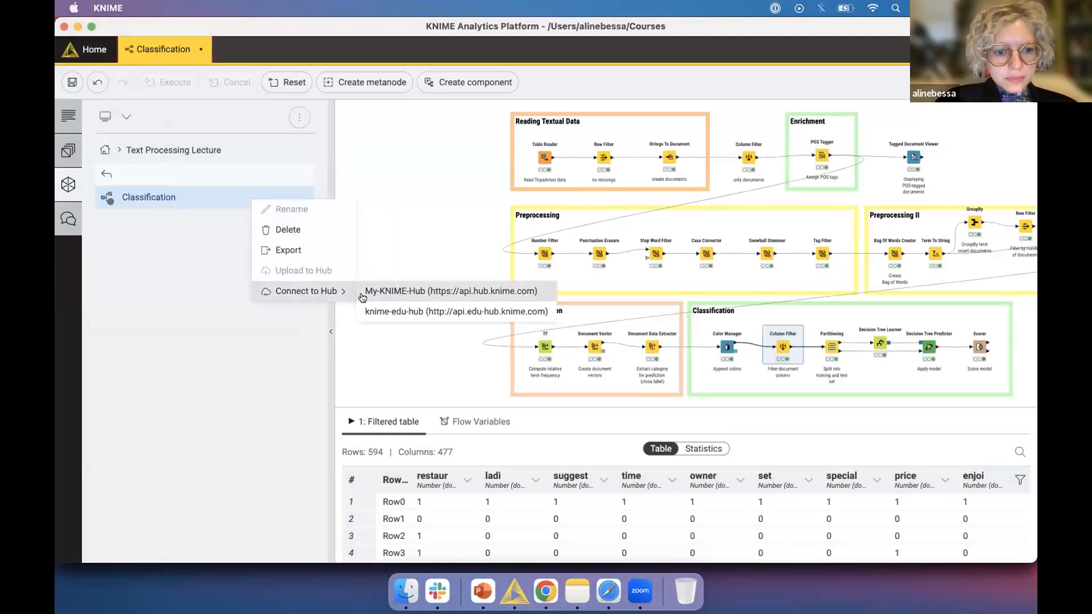
click(345, 328)
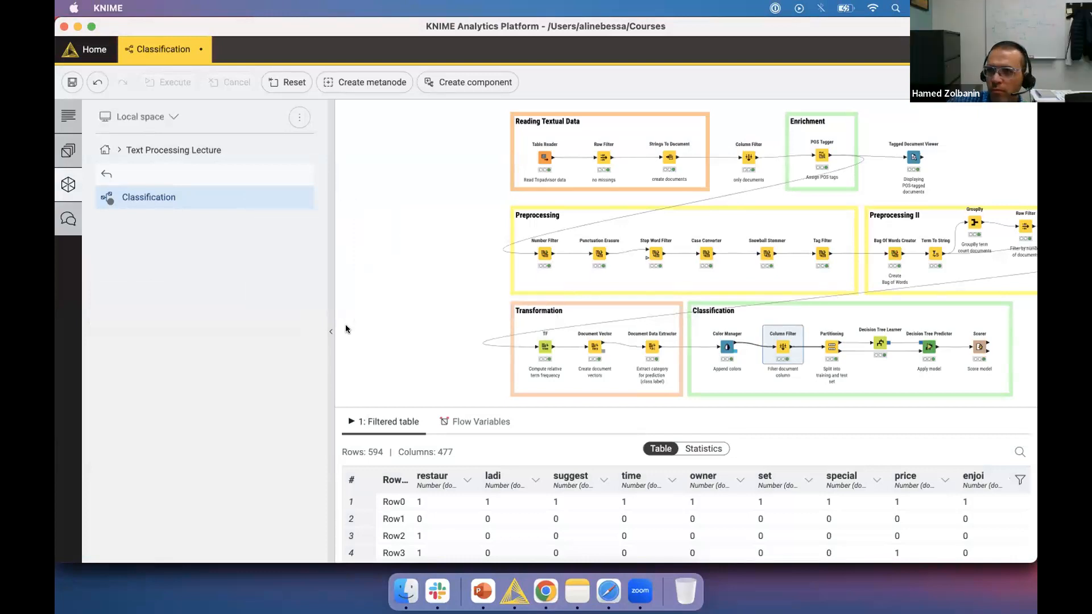
right_click(254, 200)
click(316, 275)
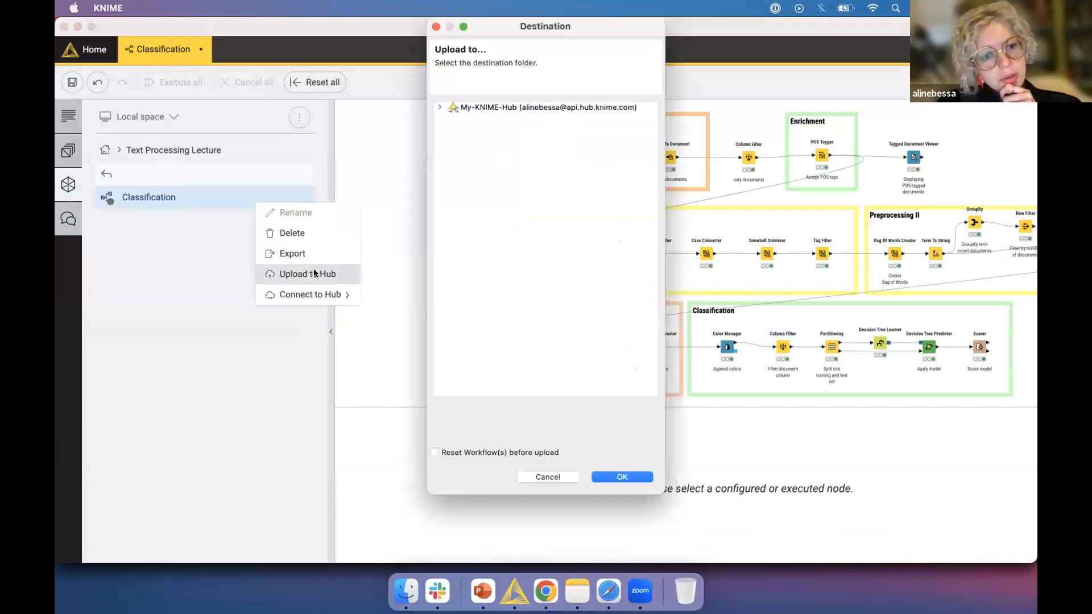
Upload Classification, reset beforehand, to My-KNIME-Hub > UD_MIS385_Fall23 > Test, then return to the browser.
click(439, 107)
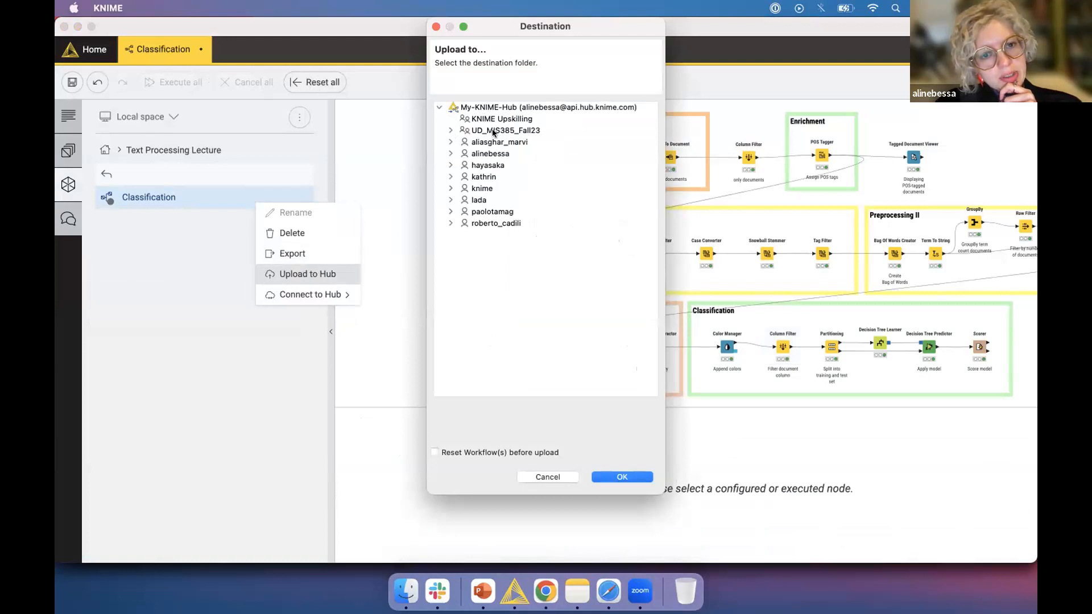
click(450, 131)
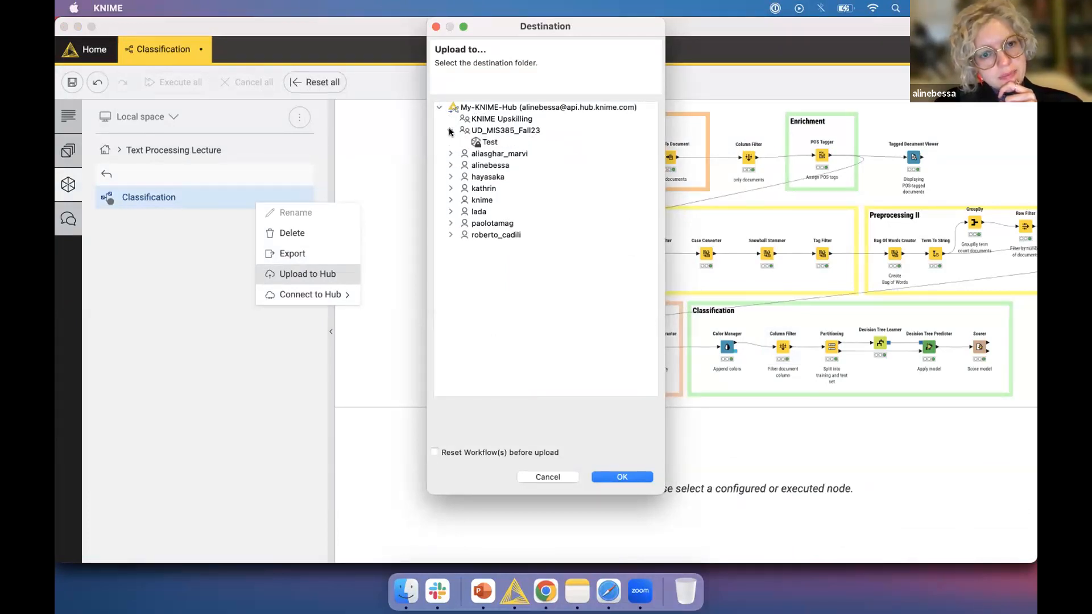
click(485, 142)
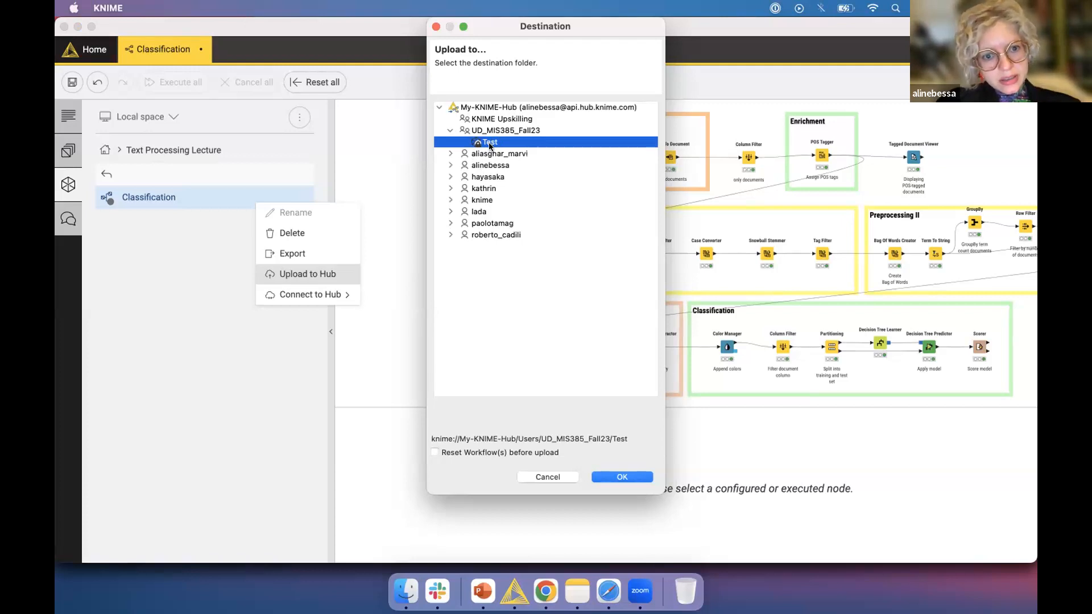
click(436, 452)
click(622, 476)
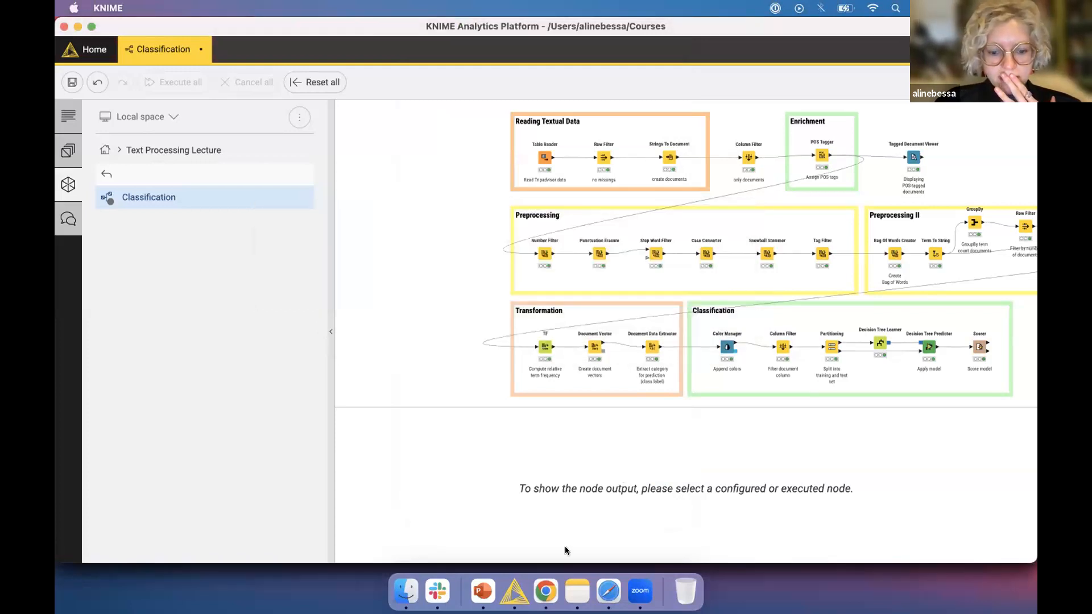
click(546, 592)
click(239, 34)
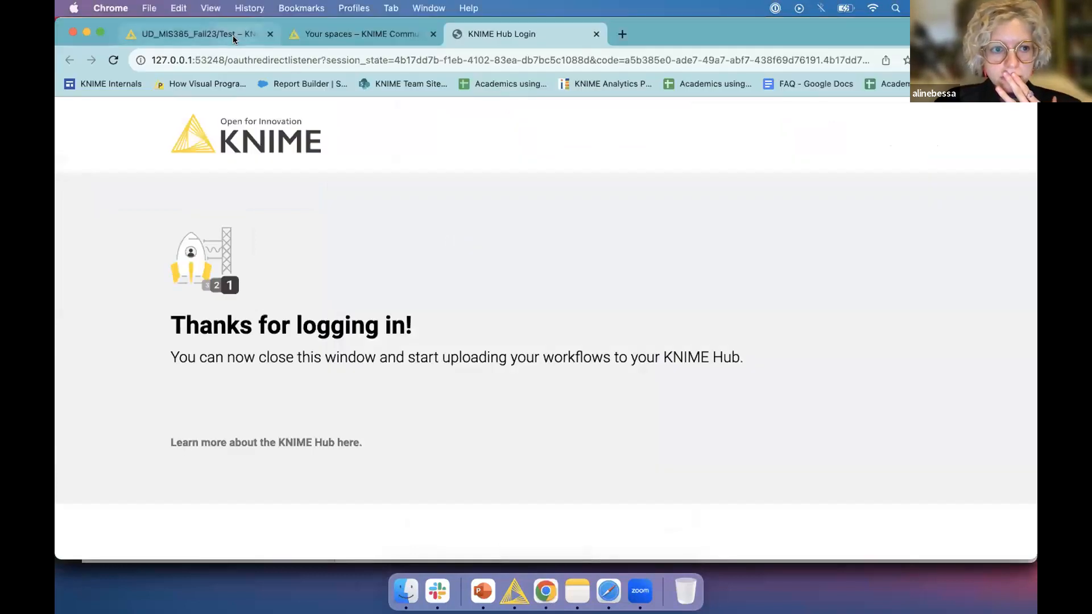
Reload the UD_MIS385_Fall23/Test page to show Classification, then go to Your spaces.
click(267, 61)
key(Return)
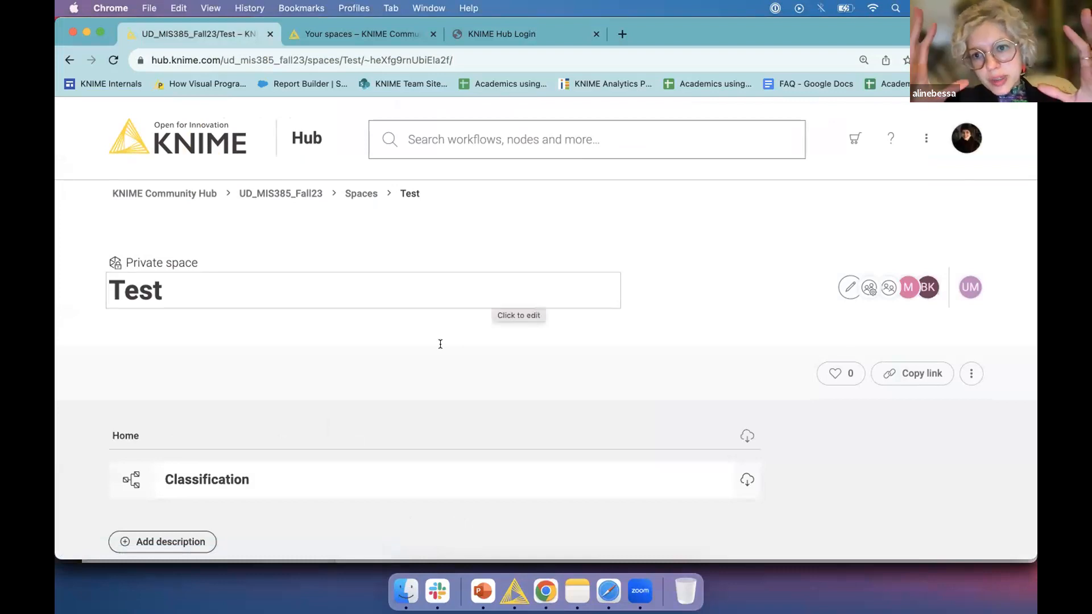
click(411, 35)
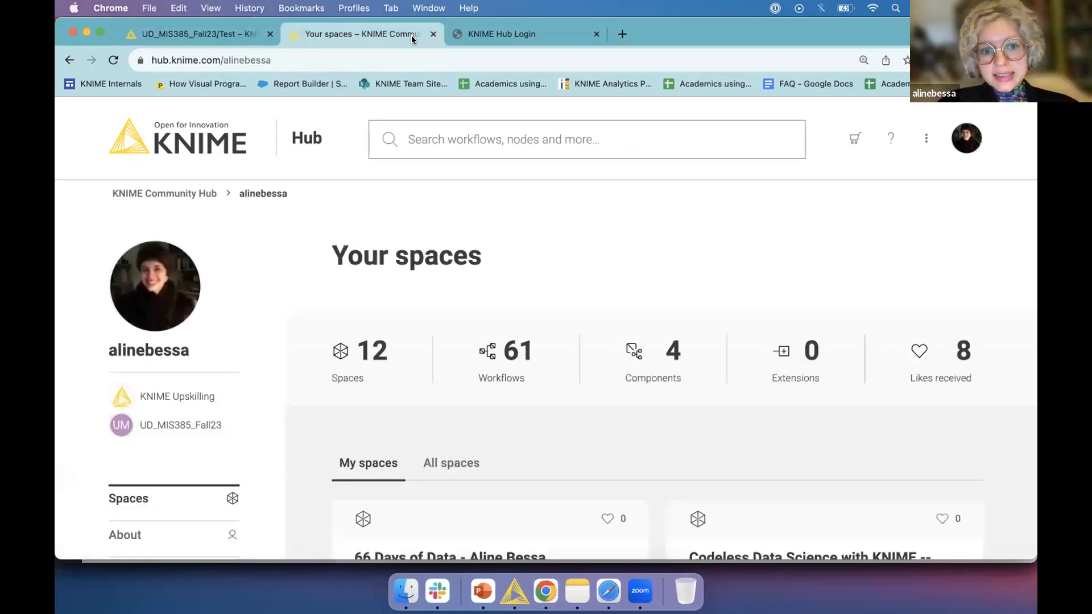
scroll(517, 358, down, 5)
scroll(517, 358, up, 5)
click(187, 165)
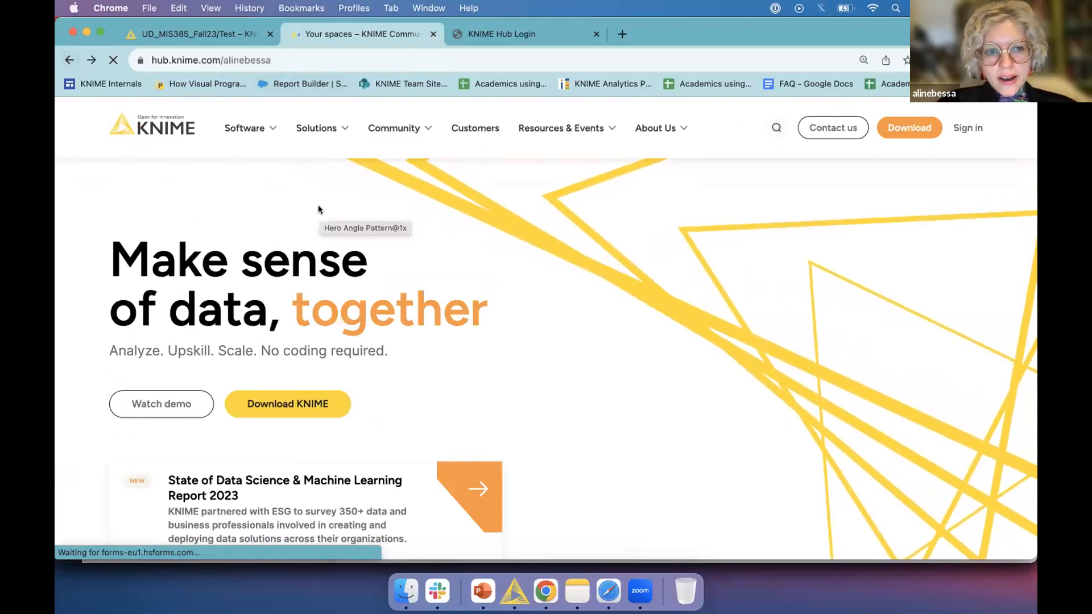
scroll(520, 280, down, 10)
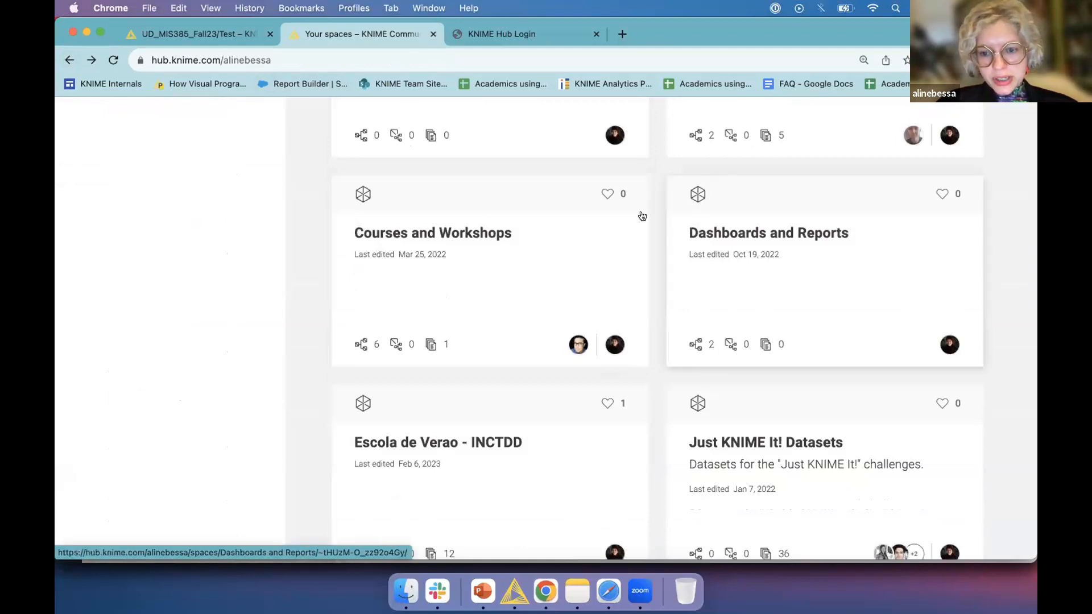
click(378, 273)
scroll(342, 263, down, 2)
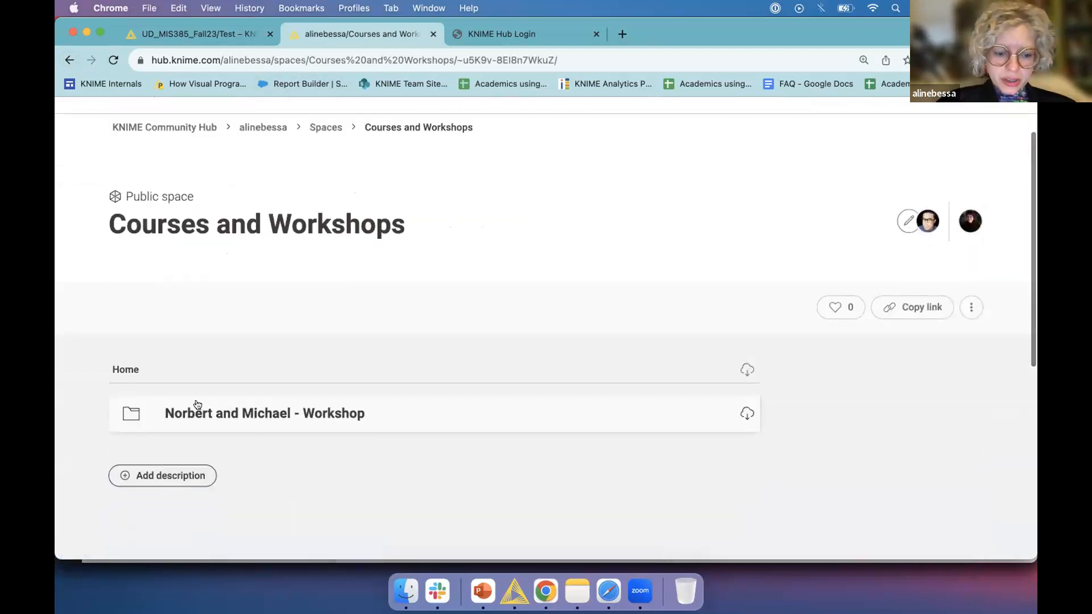
click(199, 32)
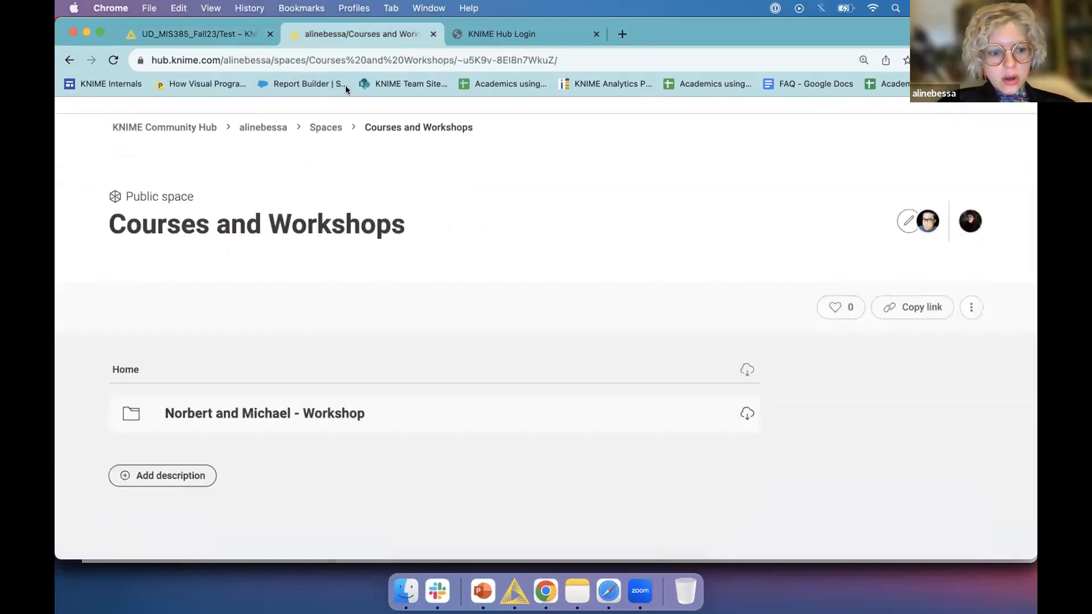
click(257, 417)
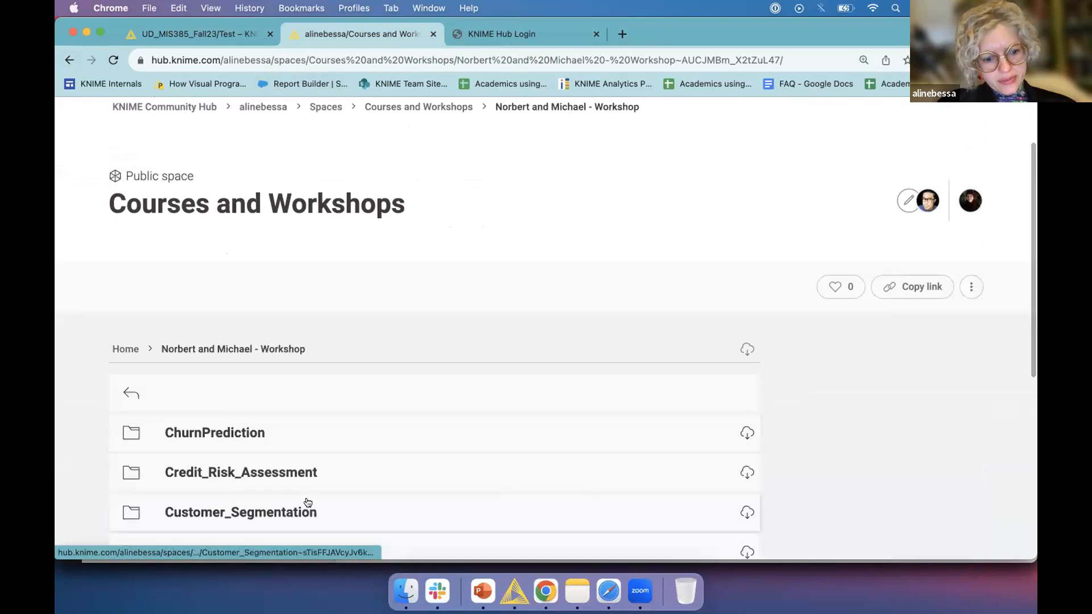
scroll(241, 223, down, 5)
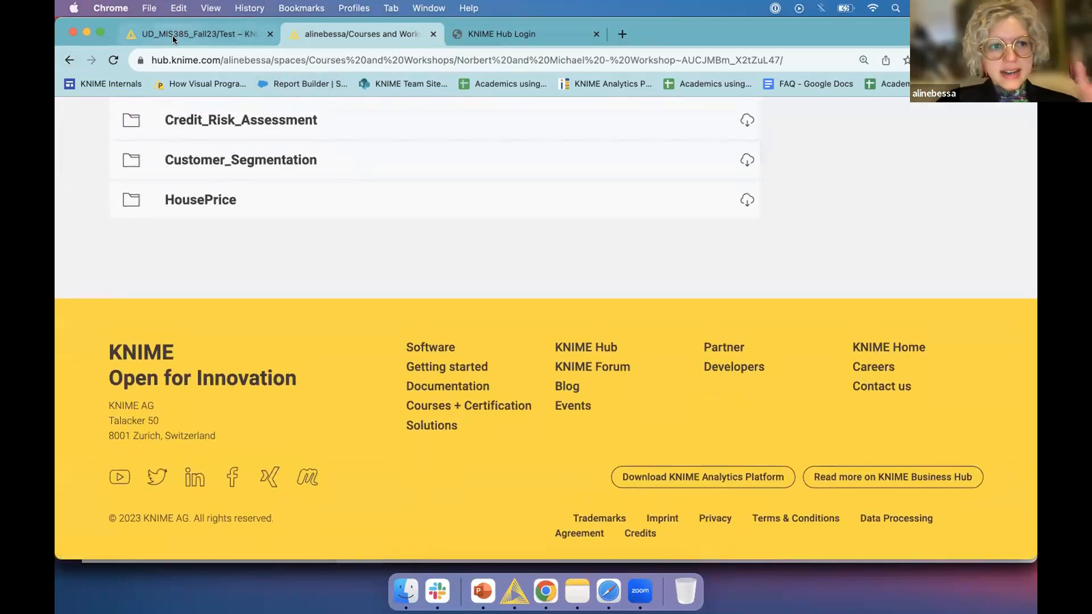
click(174, 36)
scroll(315, 252, down, 5)
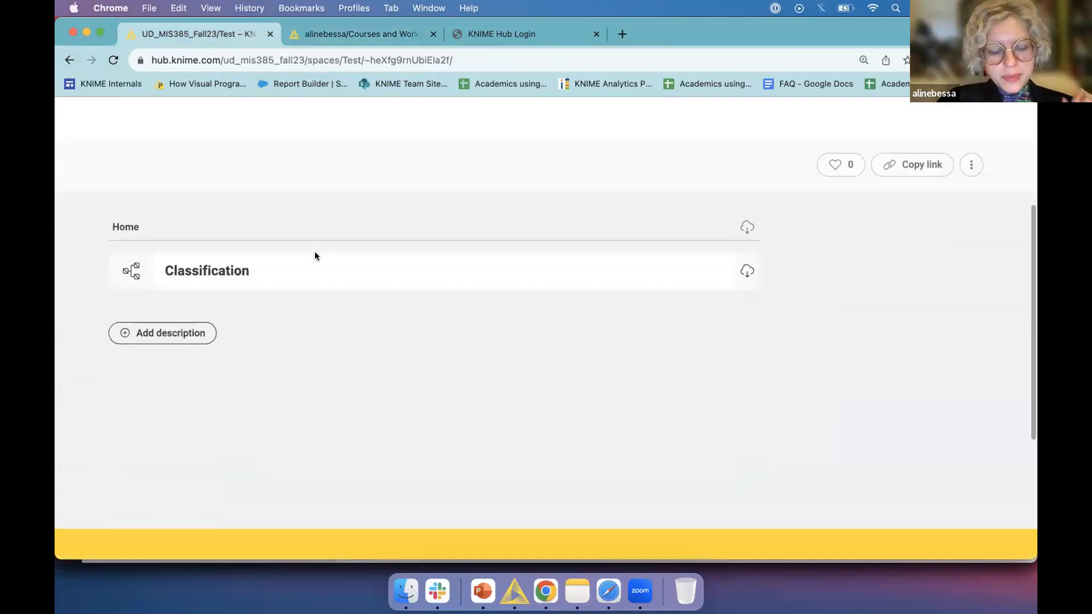
Open the Classification workflow page in the Test space and scroll to its workflow image.
click(401, 285)
scroll(422, 318, down, 3)
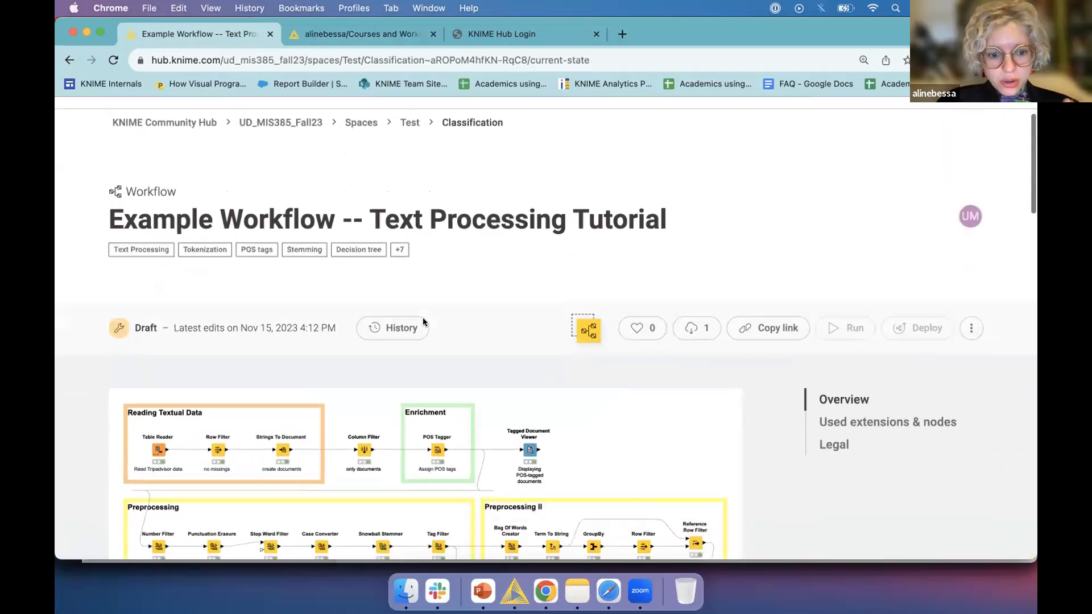
scroll(423, 318, down, 3)
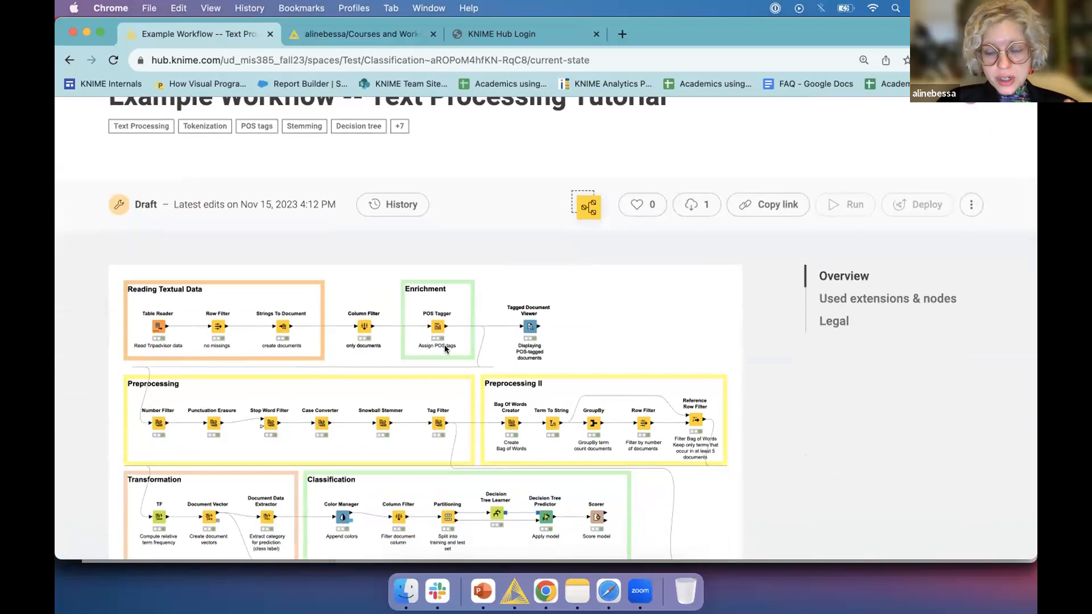
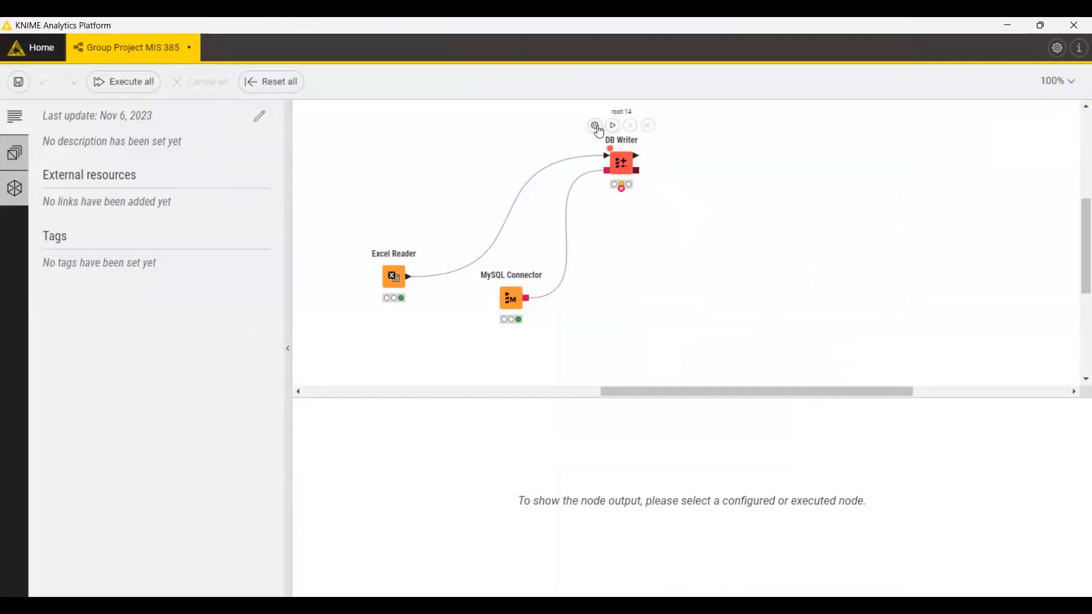
Open the DB Writer configuration, which writes five columns including Job ID and PositionID to test.Position.
click(622, 164)
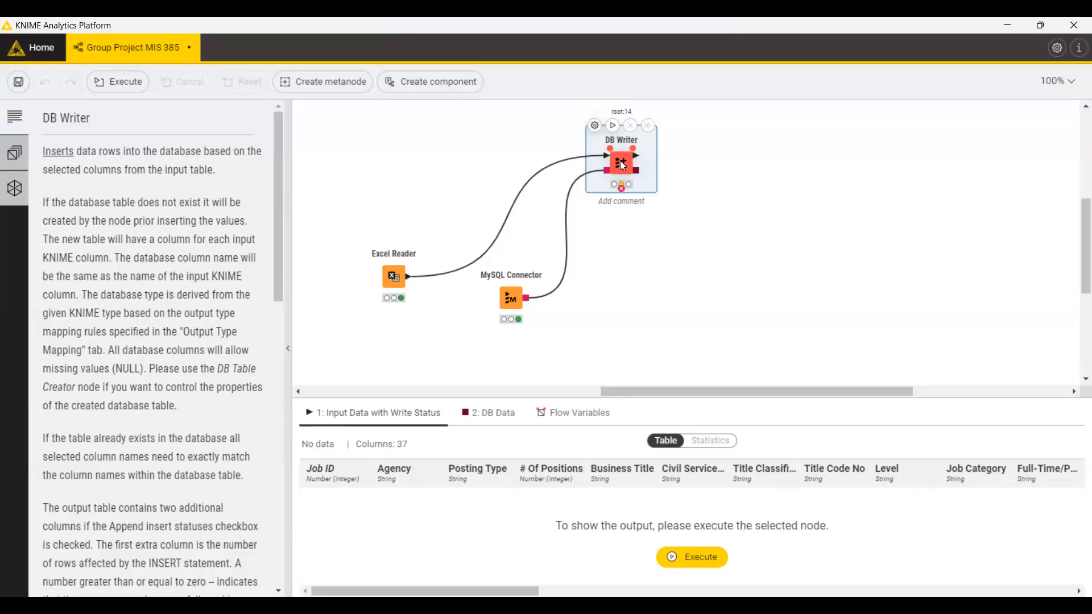
click(594, 125)
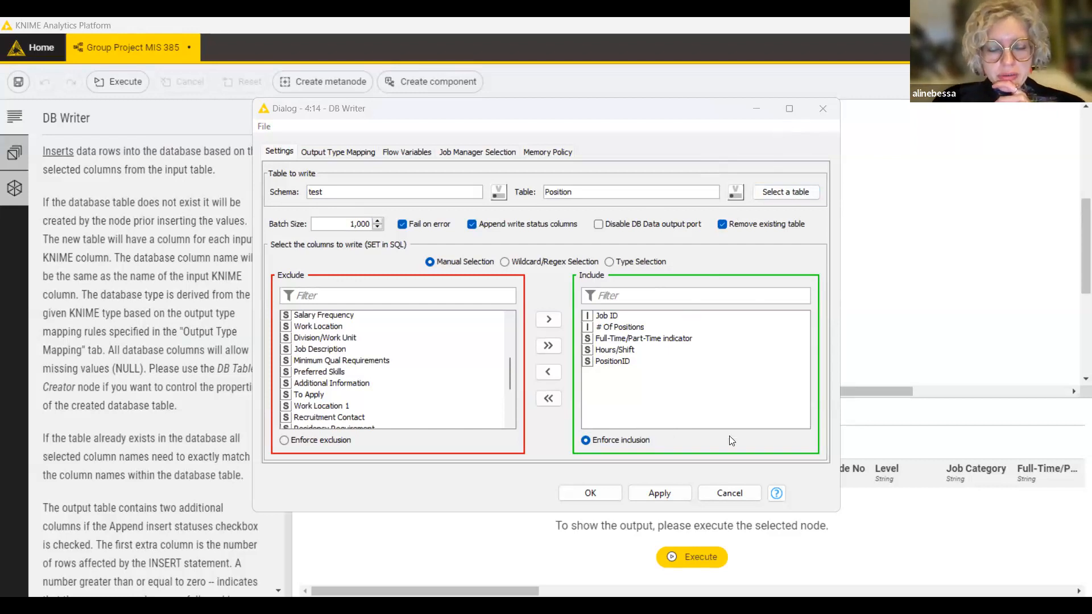
Show the DB Writer's flow variables, such as dbTable, setColumns, batchSize and dropExisting.
click(847, 381)
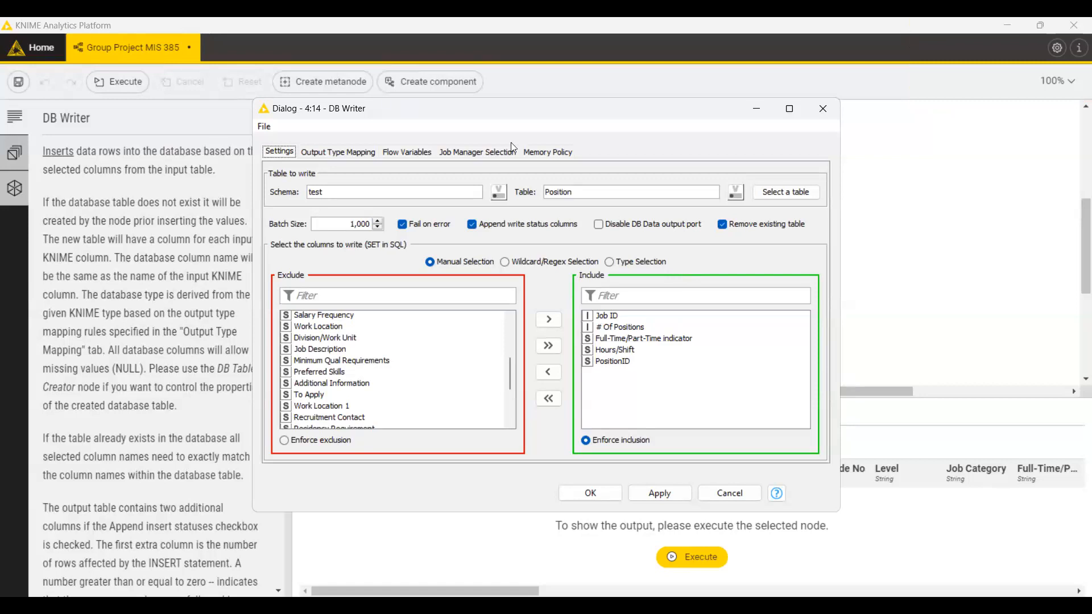
click(401, 153)
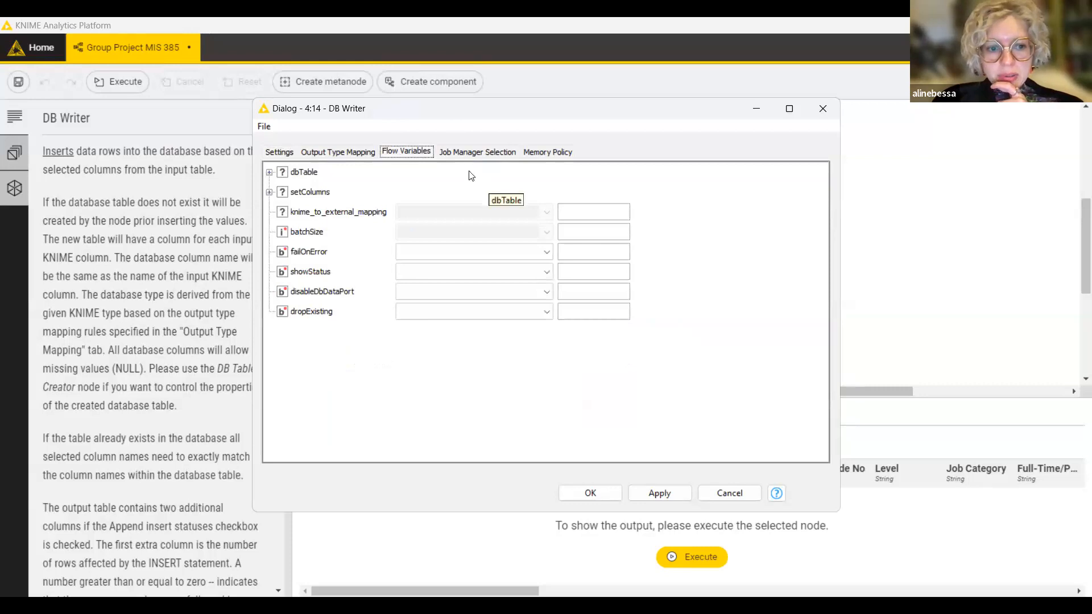
Return to the DB Writer's main settings: schema test, table Position, batch size 1,000.
click(287, 158)
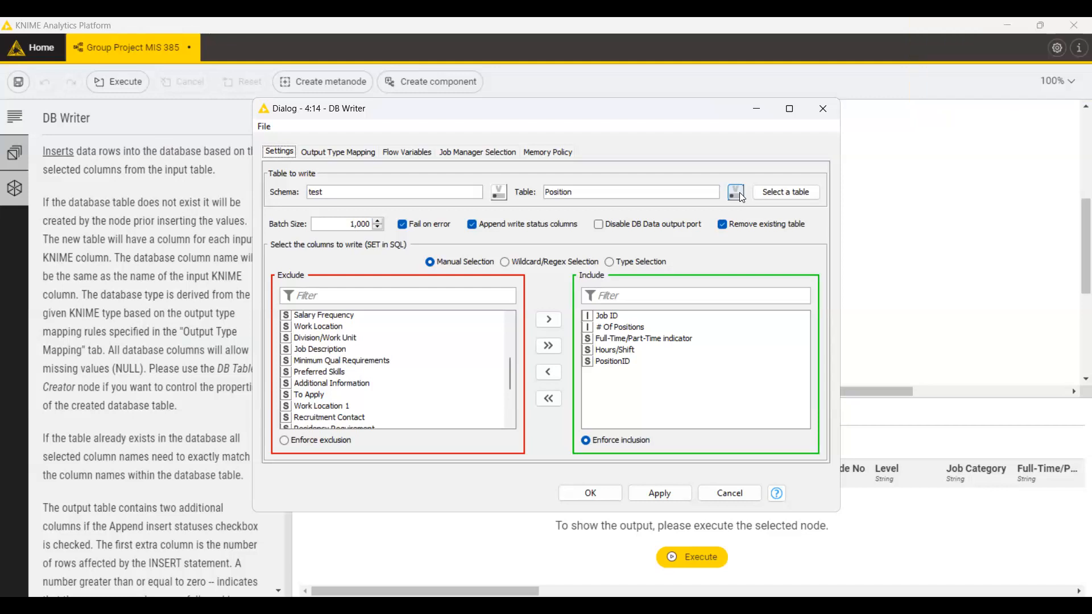
click(739, 194)
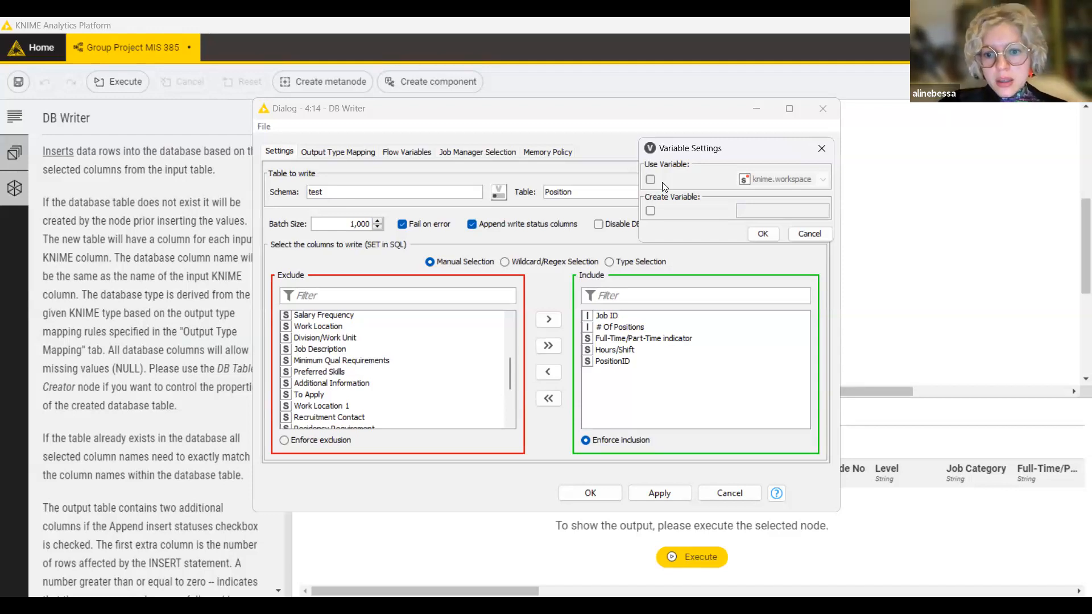
click(680, 119)
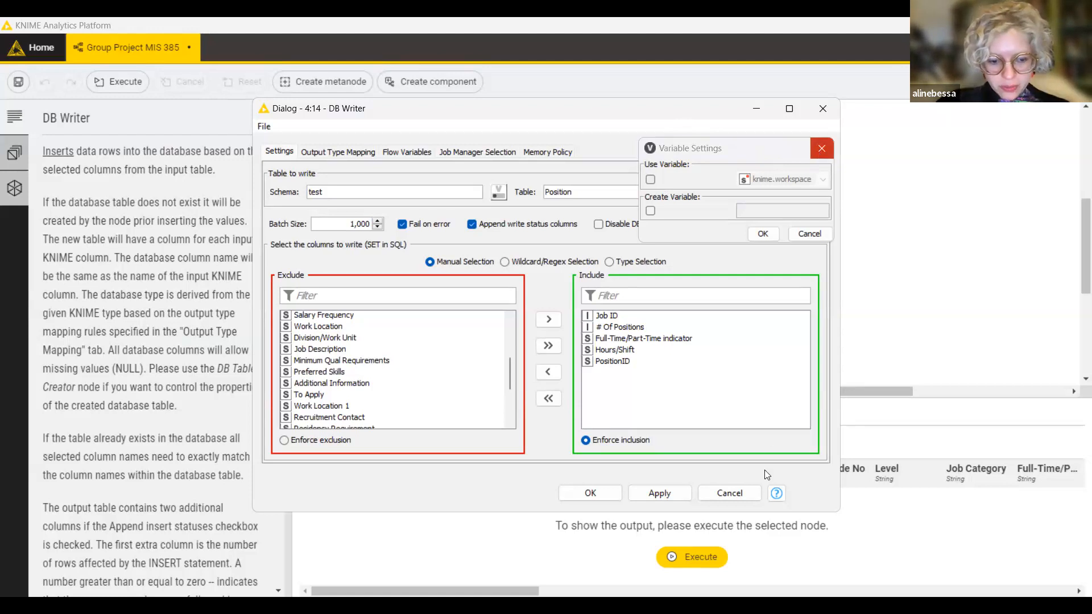
click(822, 149)
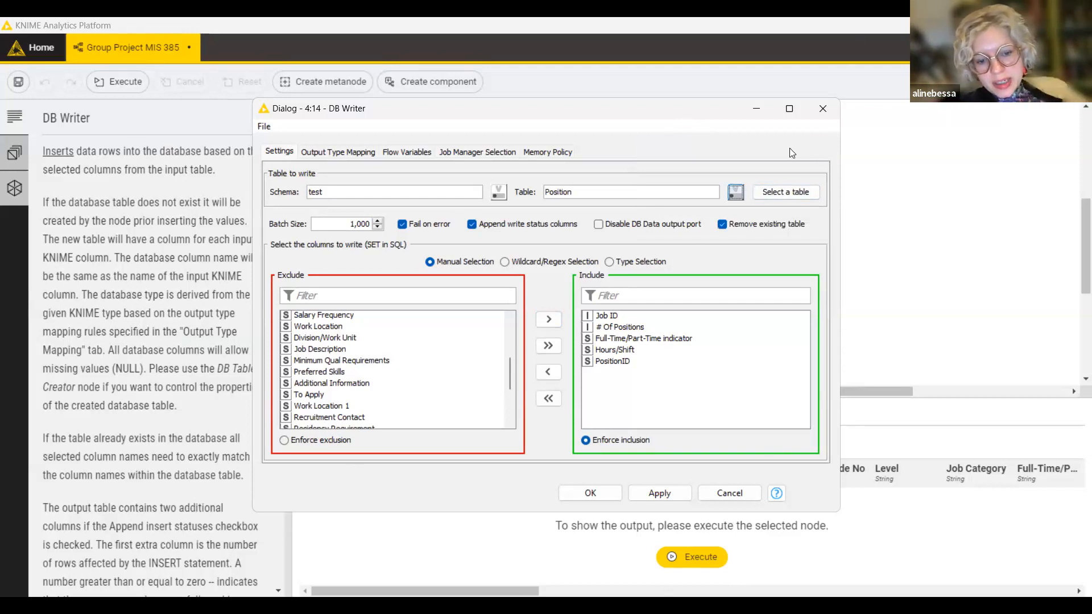
click(860, 102)
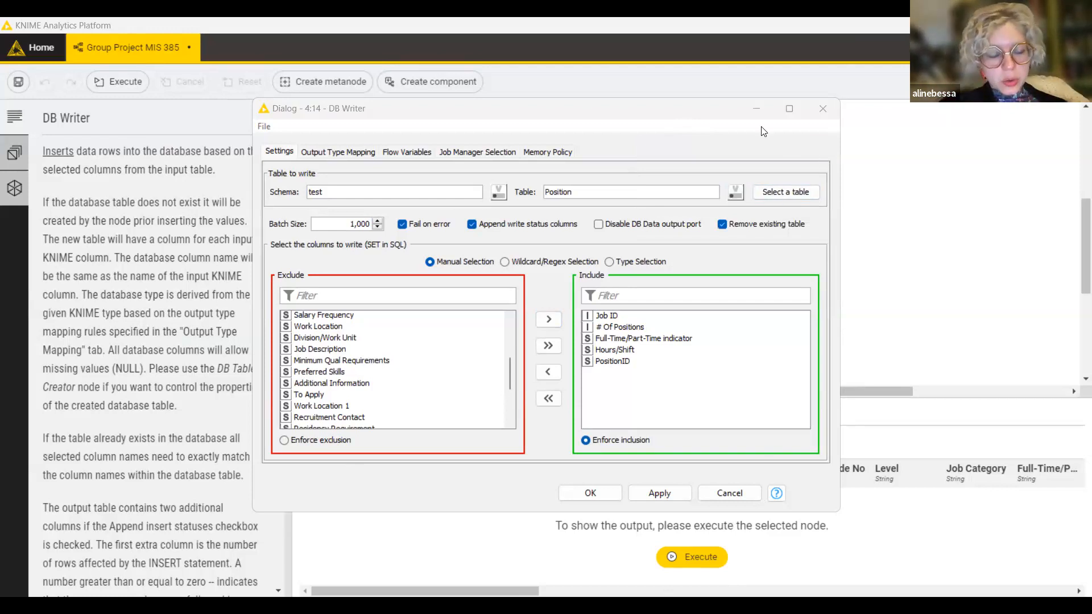
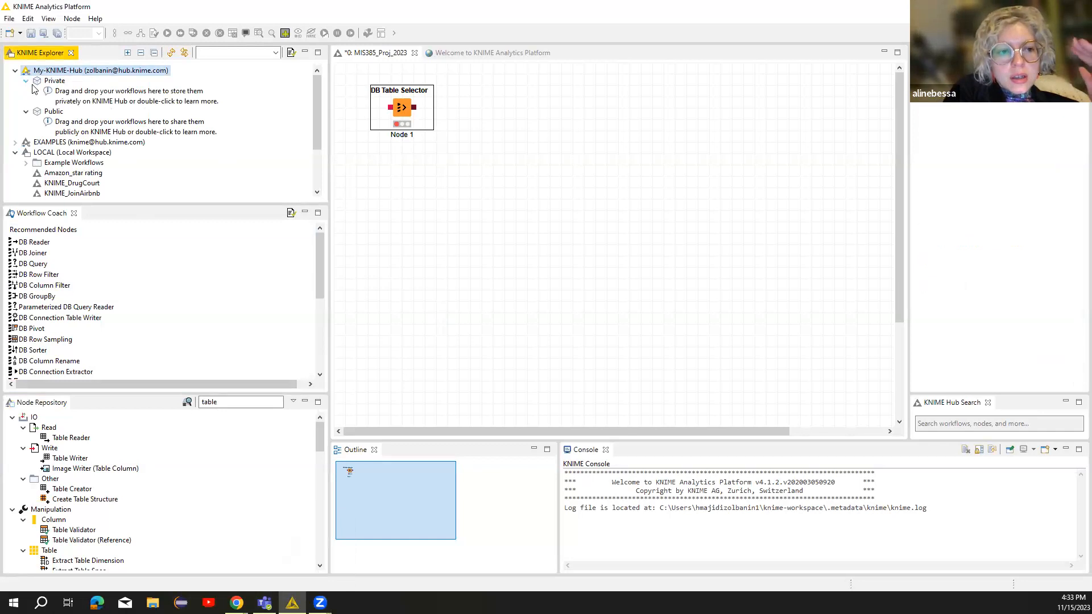
Deploy the local KNIME_DrugCourt workflow to My-KNIME-Hub, starting the upload.
double_click(67, 72)
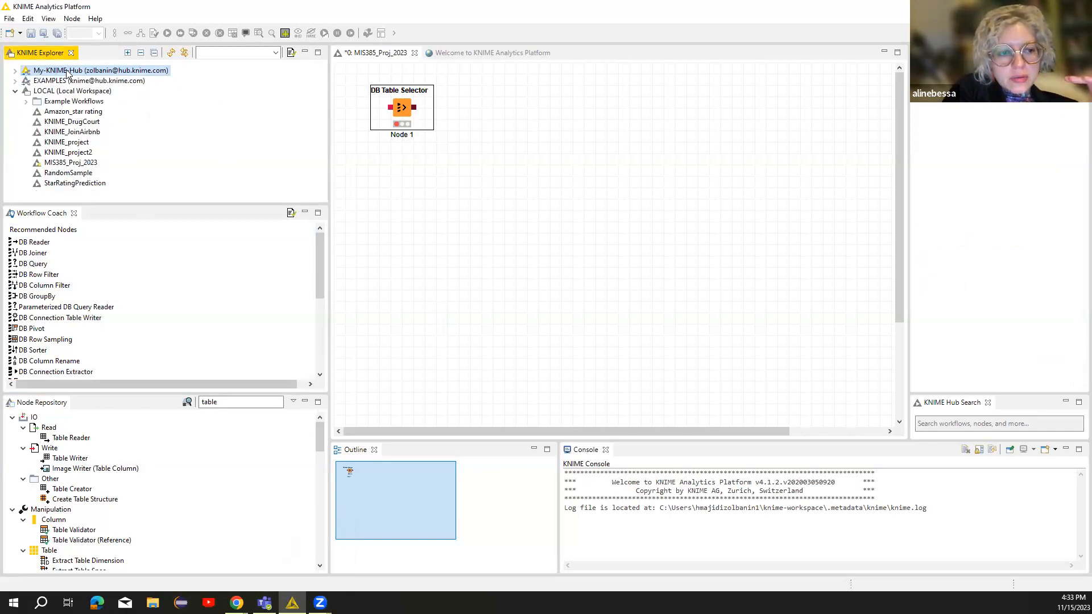
click(15, 71)
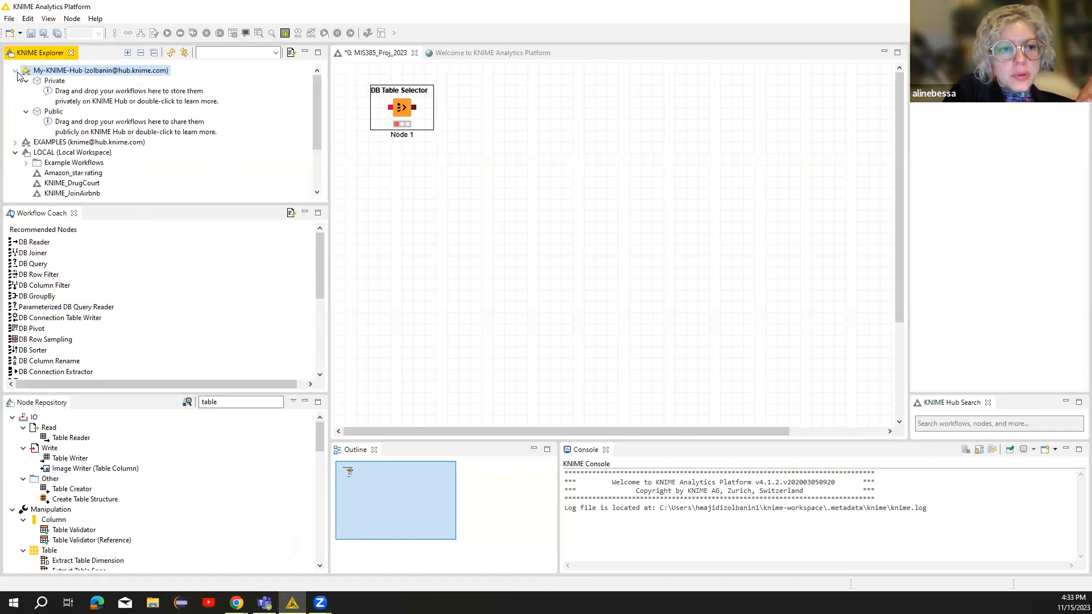
click(15, 153)
click(16, 152)
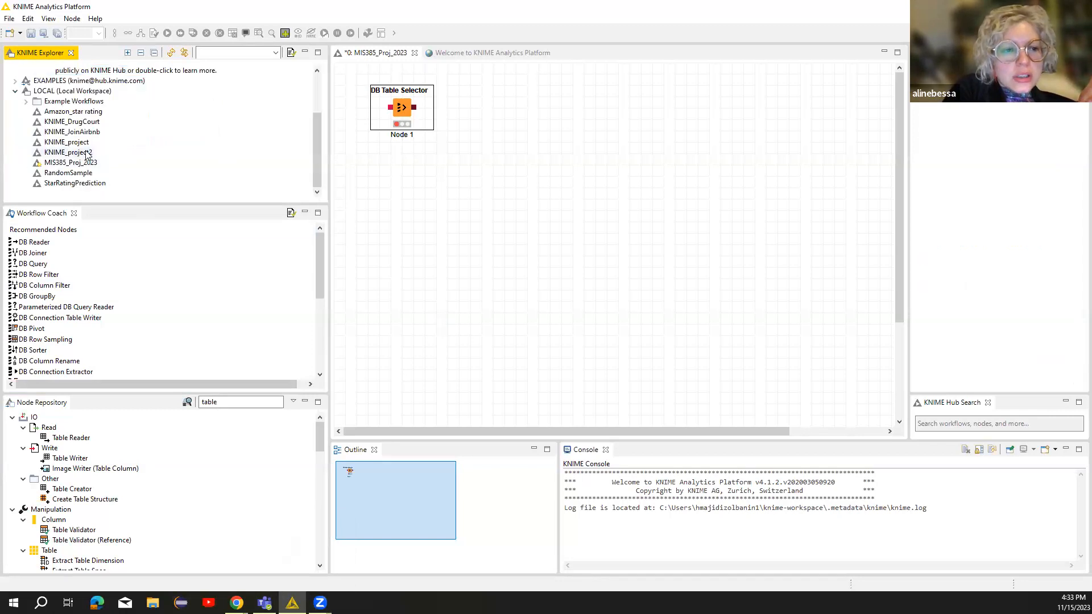
click(80, 123)
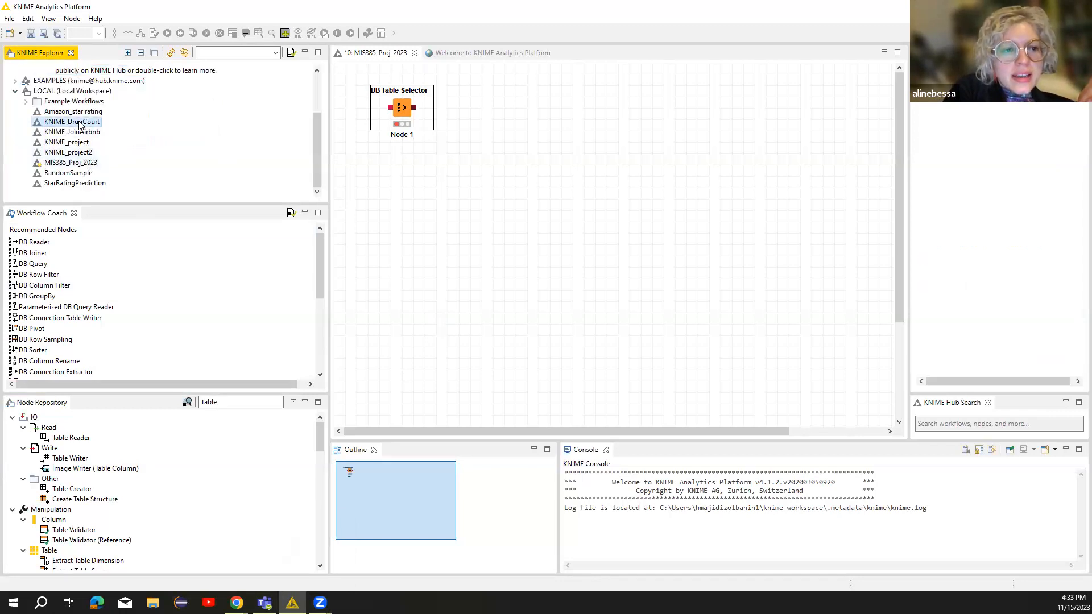
right_click(80, 124)
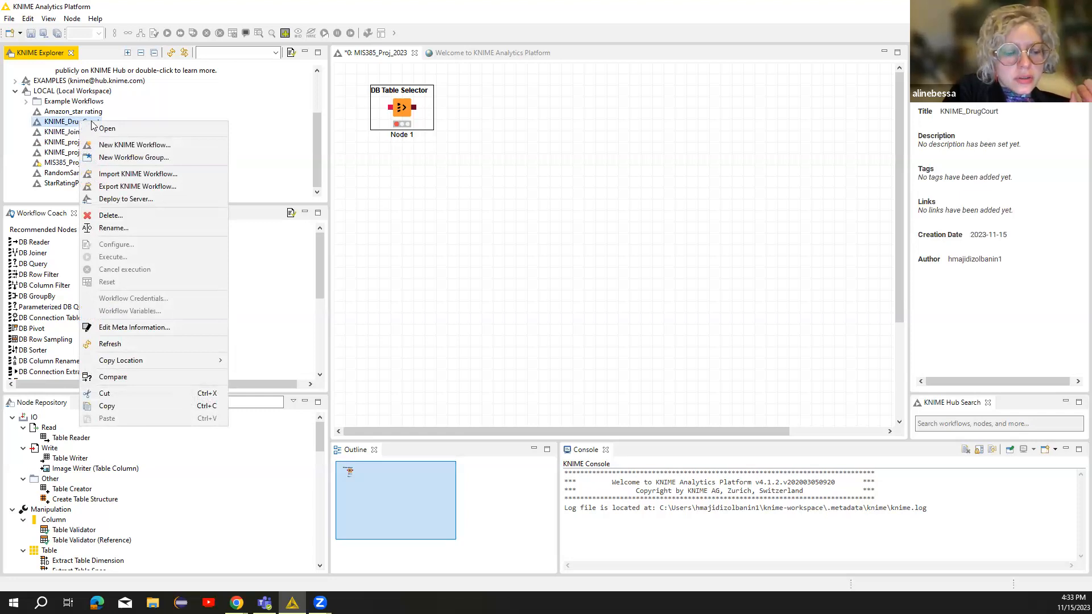
click(157, 199)
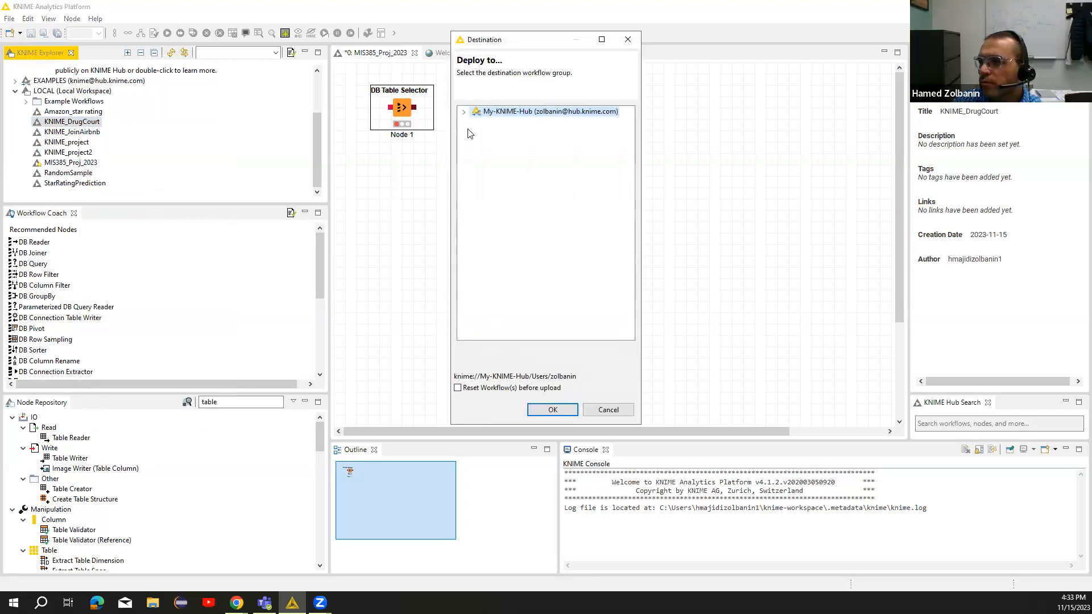
click(551, 410)
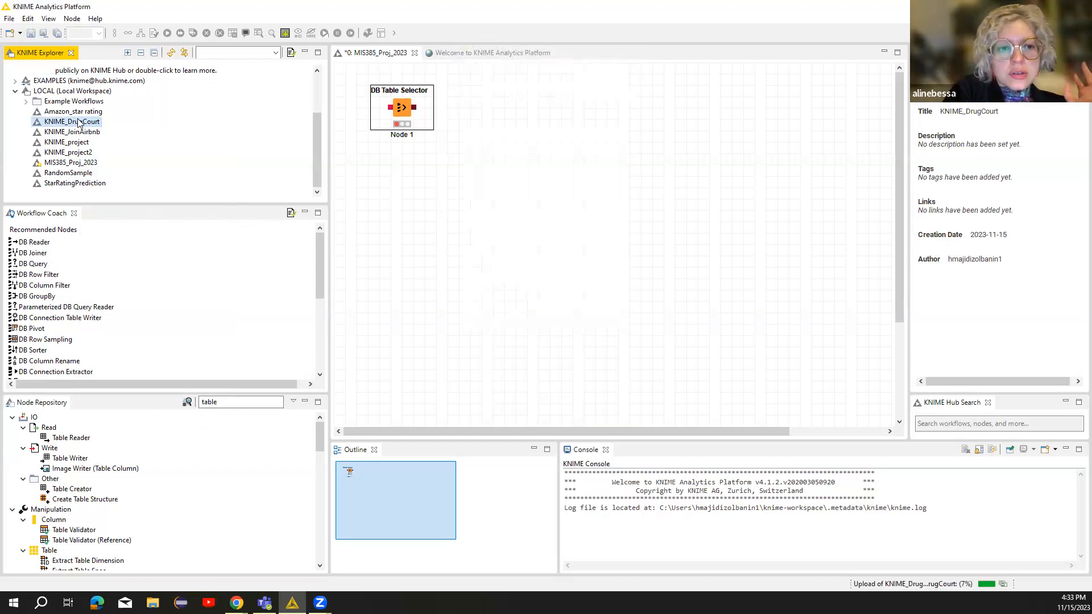
Reopen Deploy to Server for KNIME_DrugCourt, turn on Reset Workflow(s) before upload, then cancel.
right_click(76, 123)
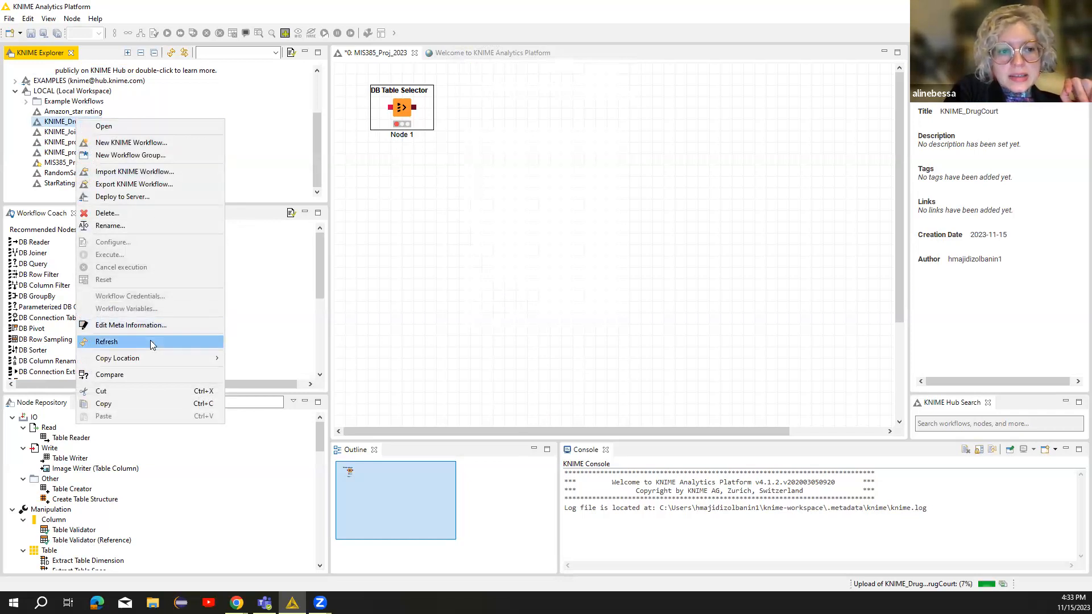
click(147, 196)
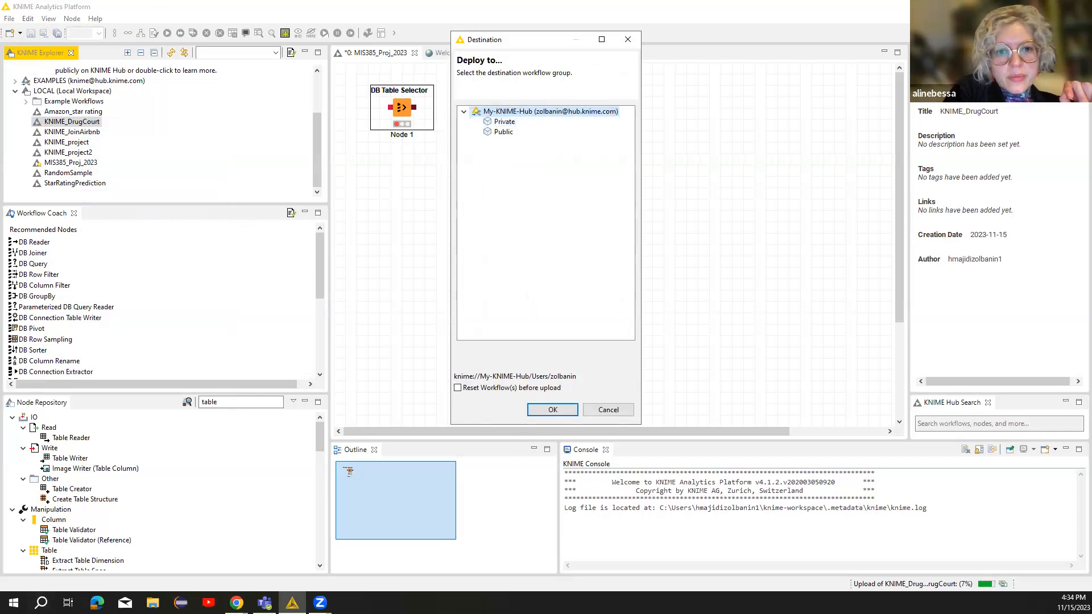
mouse_move(265, 603)
click(458, 389)
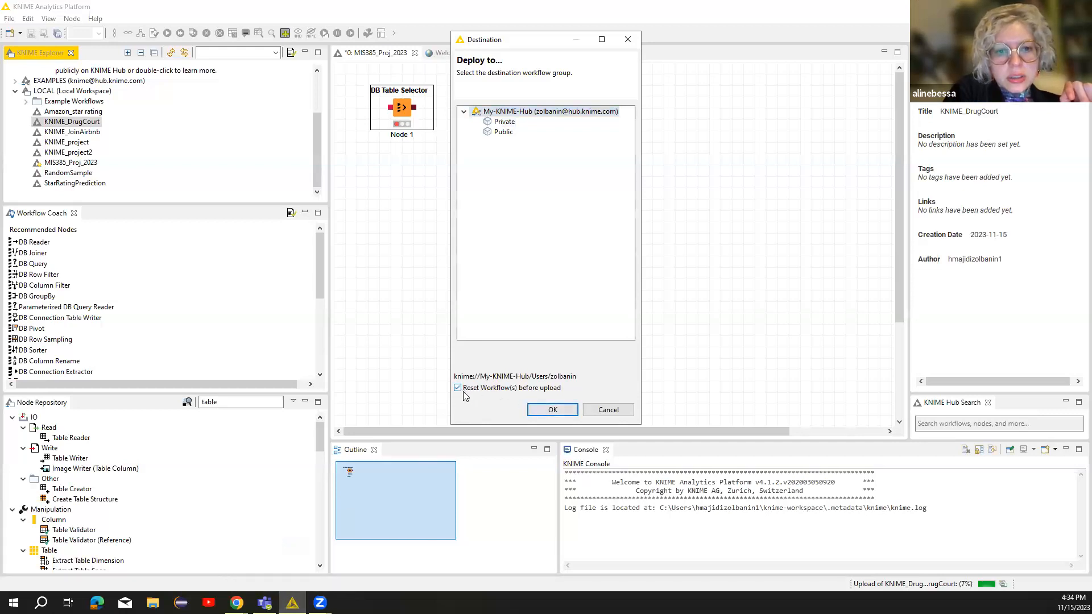
click(606, 410)
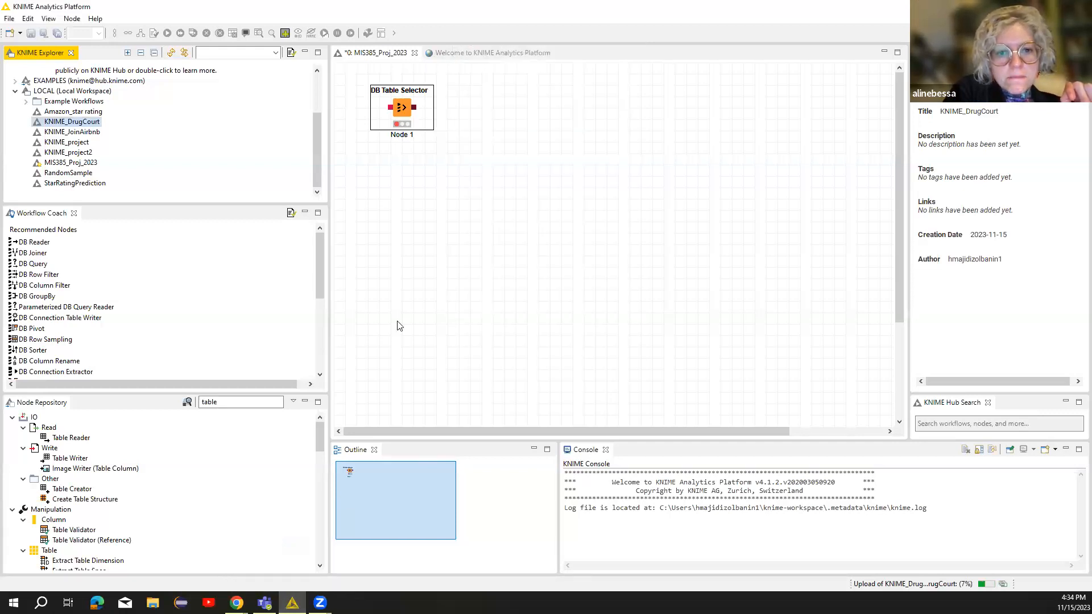
Bring up the EXAMPLES context menu twice and dismiss it without choosing an action.
right_click(101, 81)
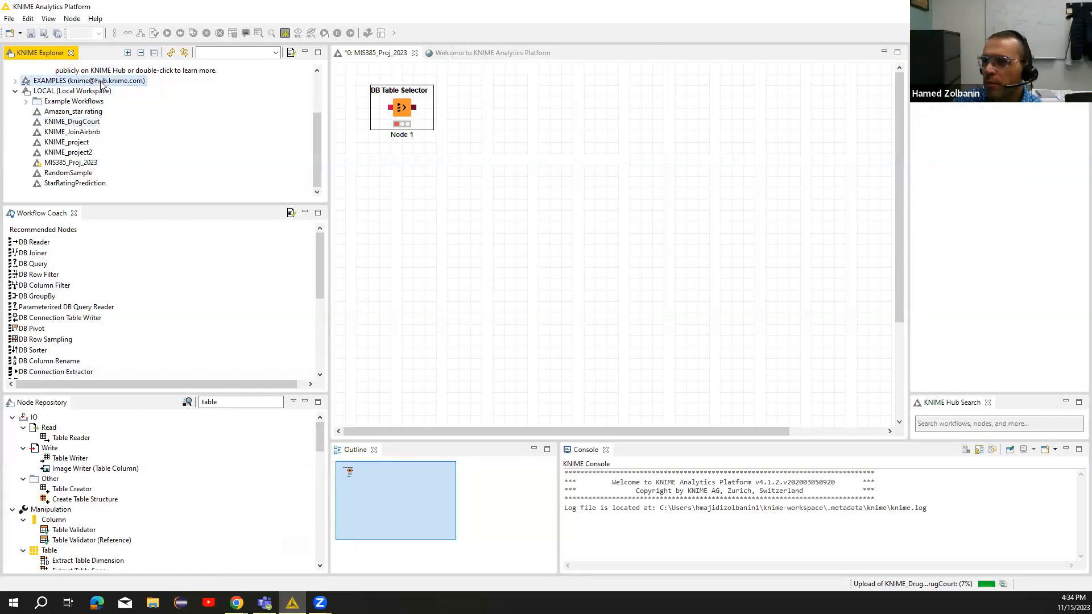
click(40, 85)
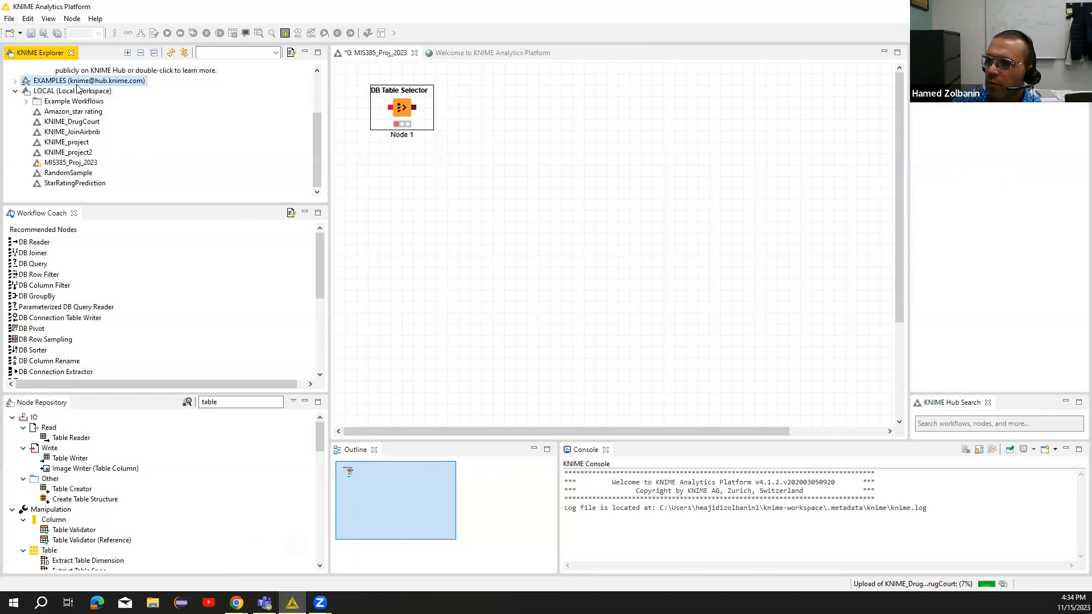
right_click(77, 83)
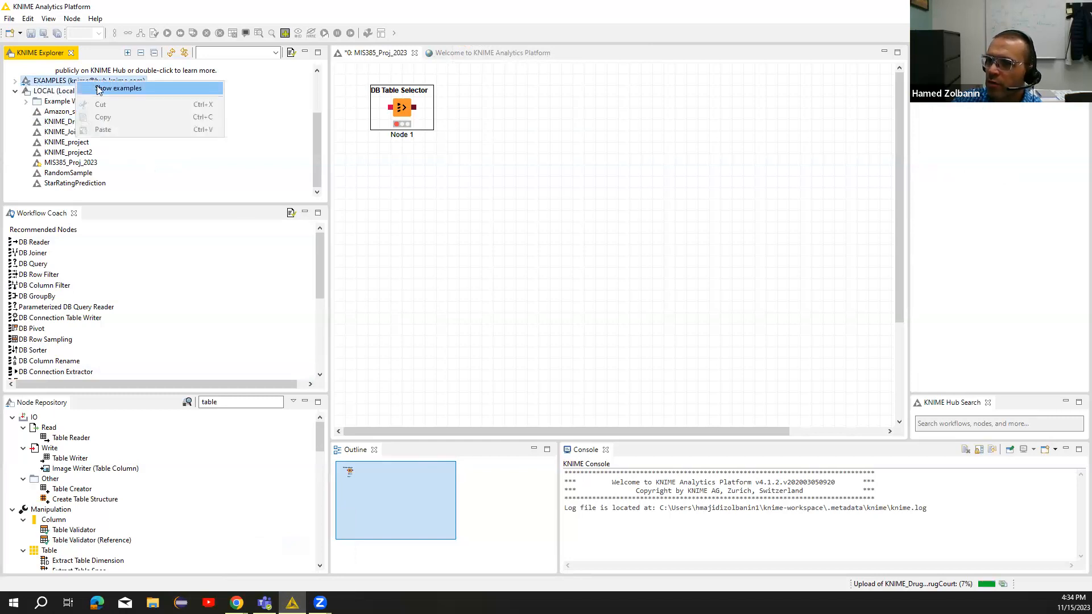
click(268, 172)
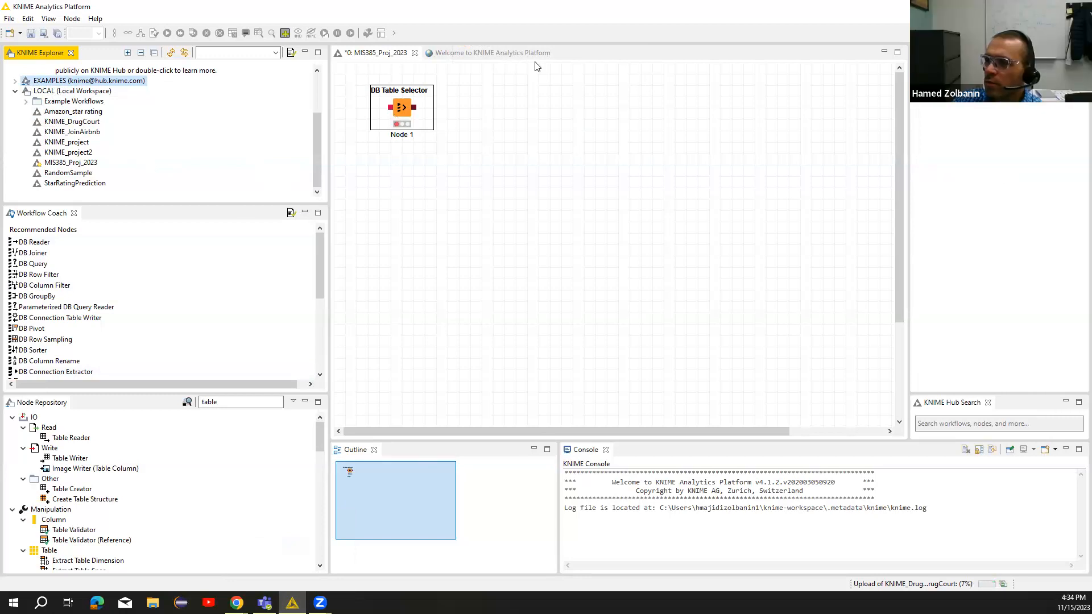
Close KNIME from the MIS385_Proj_2023 editor, discarding its unsaved changes.
click(607, 126)
click(1079, 7)
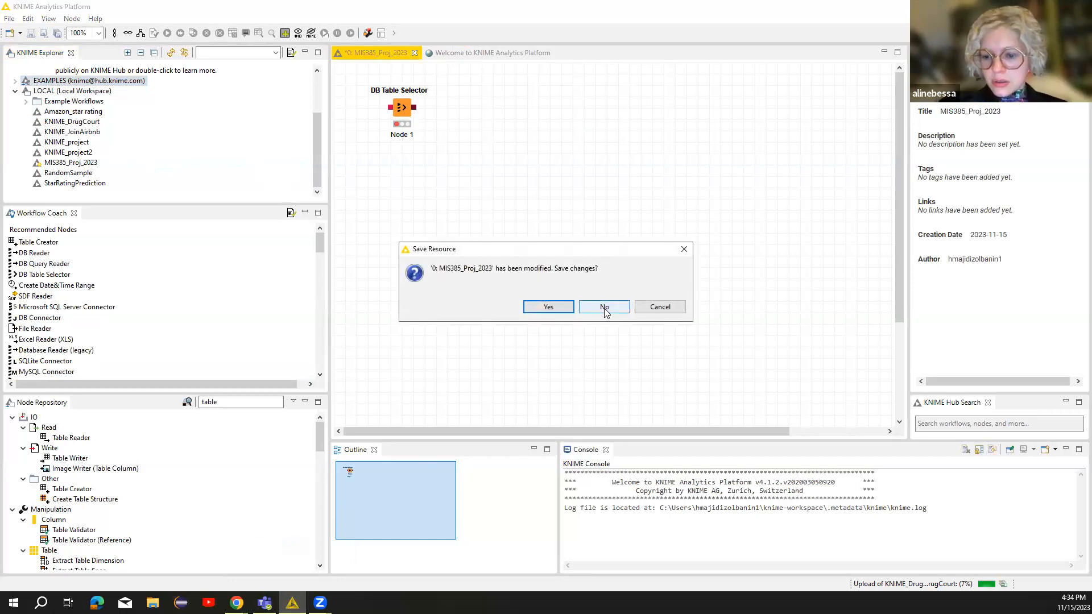
click(604, 309)
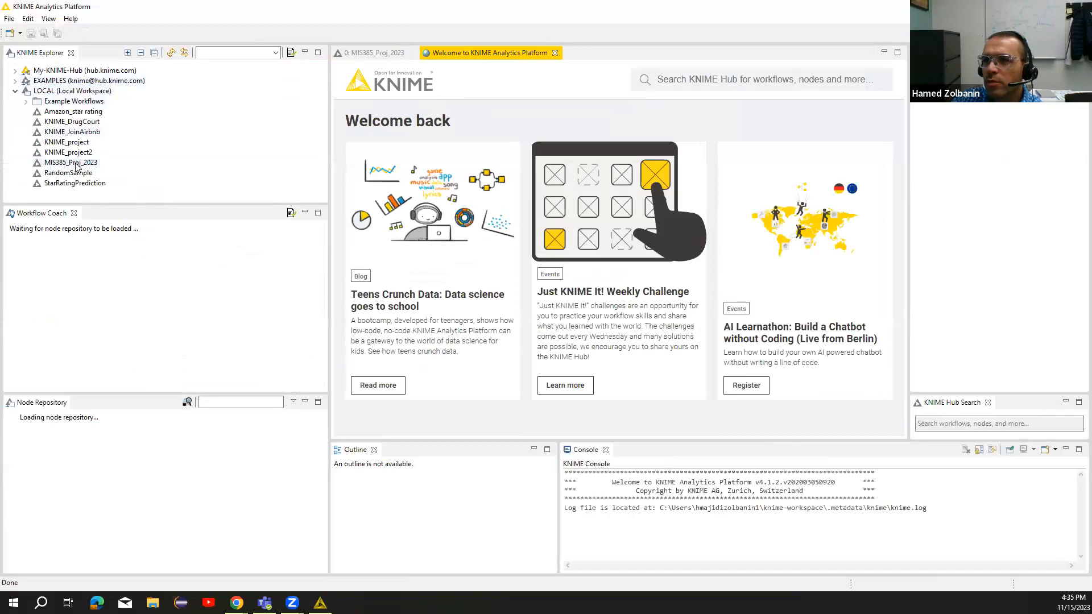
Bring up KNIME_DrugCourt's context menu twice and dismiss it without choosing an action.
right_click(74, 126)
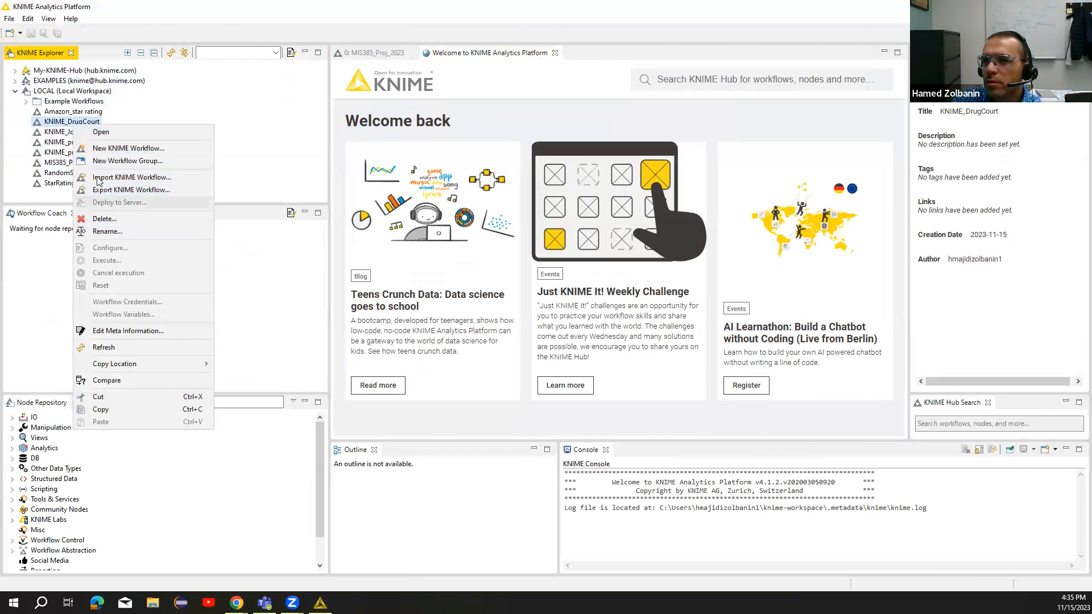
click(48, 125)
right_click(50, 125)
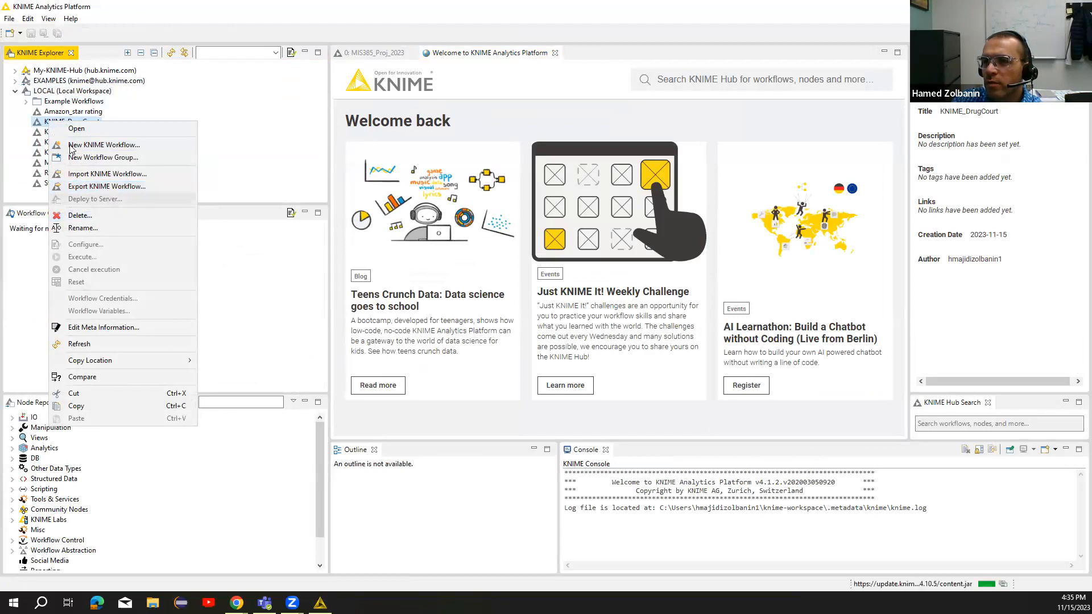
click(25, 127)
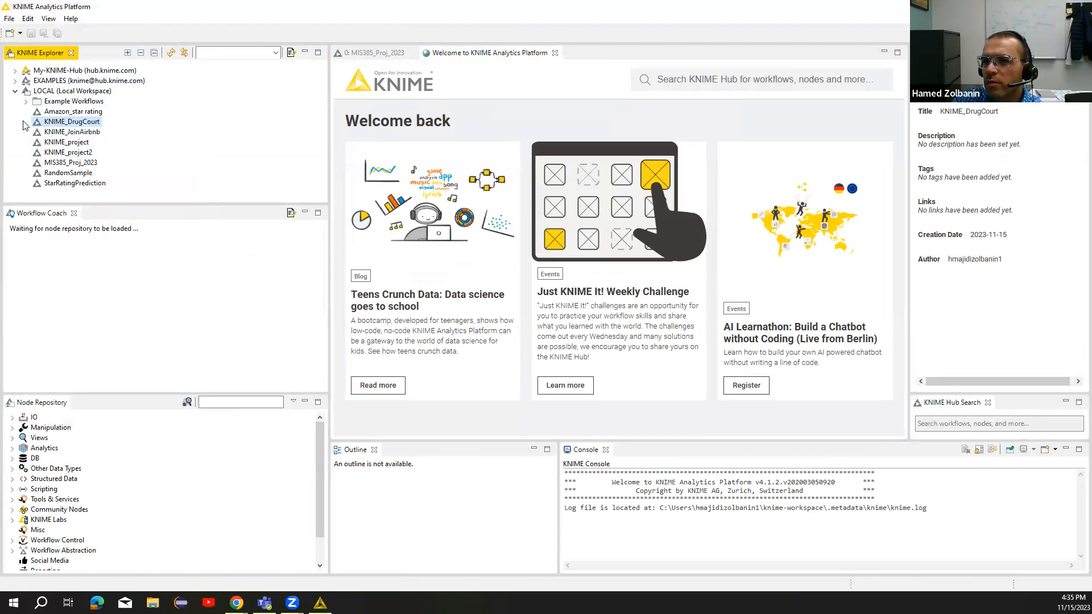
Expand My-KNIME-Hub and connect to KNIME Hub, signing in through the browser.
click(16, 72)
click(55, 82)
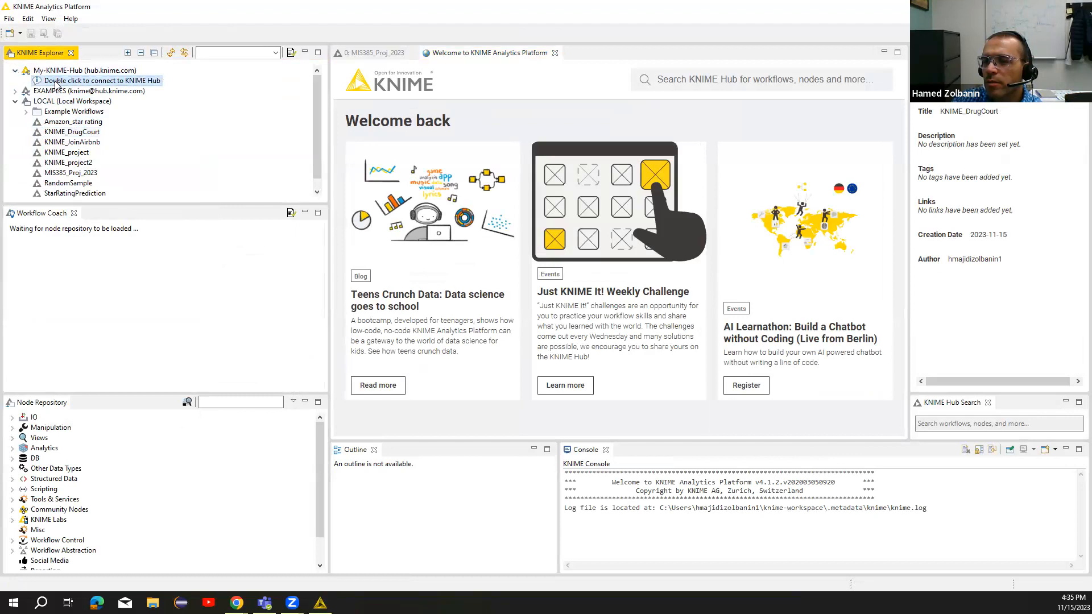
double_click(57, 82)
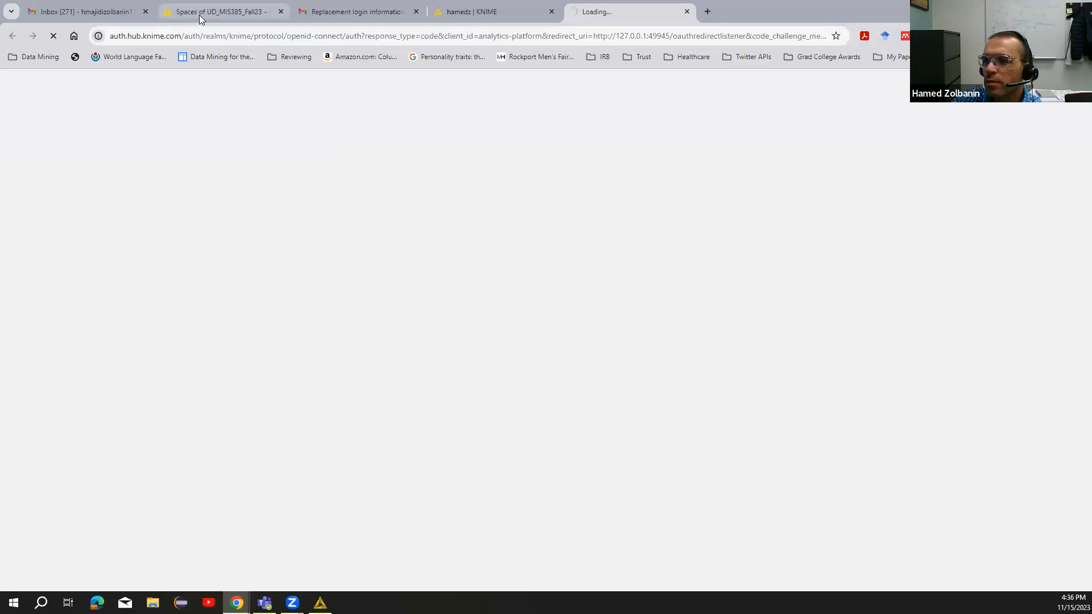
click(320, 602)
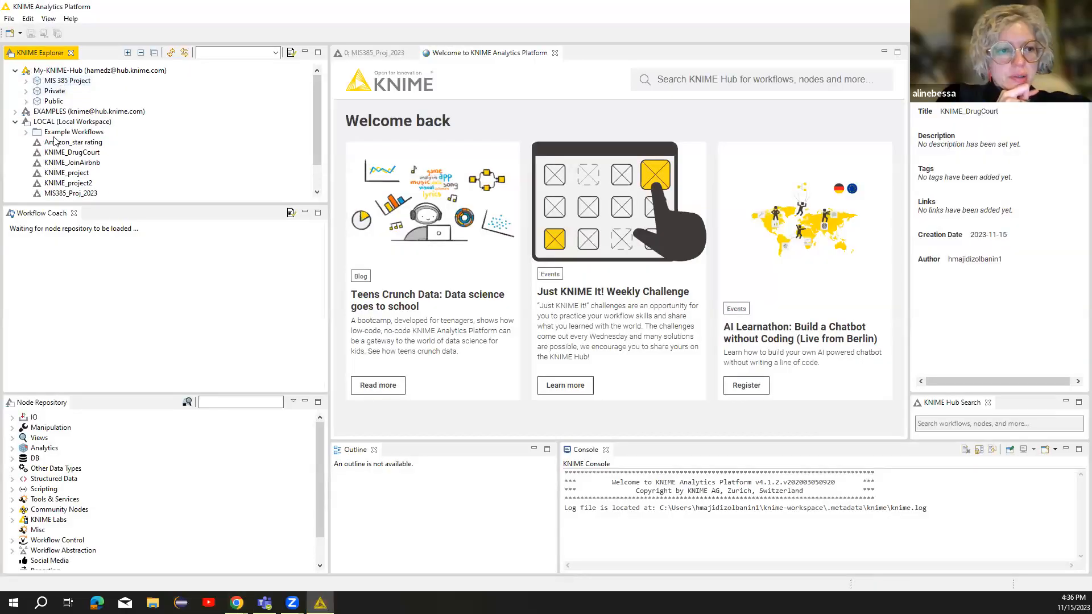
Deploy KNIME_DrugCourt with My-KNIME-Hub > MIS 385 Project chosen as the destination.
scroll(313, 143, down, 1)
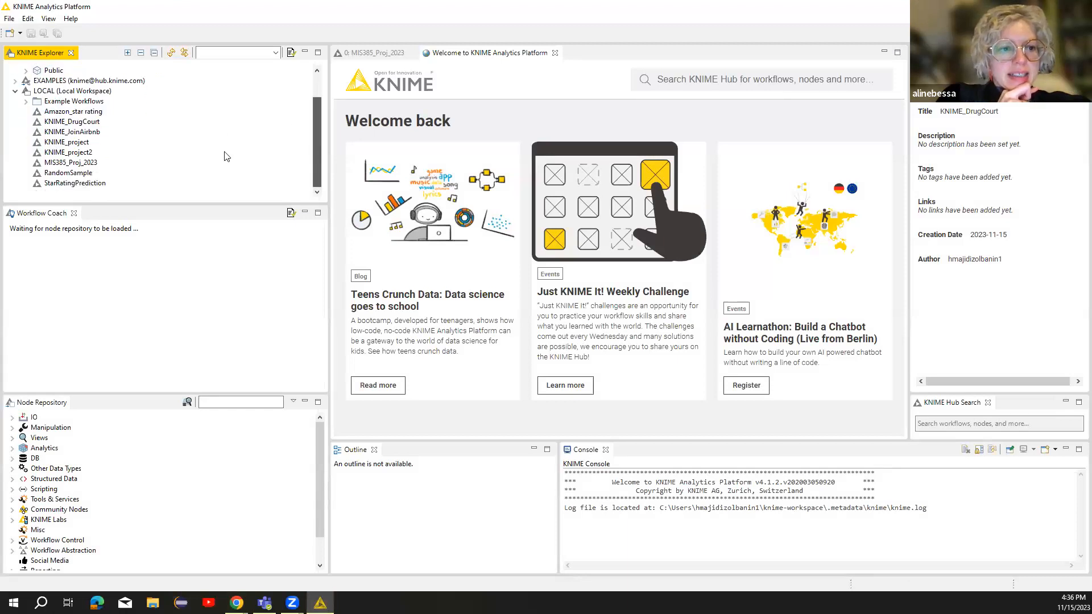
mouse_move(313, 159)
mouse_down()
mouse_move(317, 129)
mouse_move(316, 153)
mouse_up()
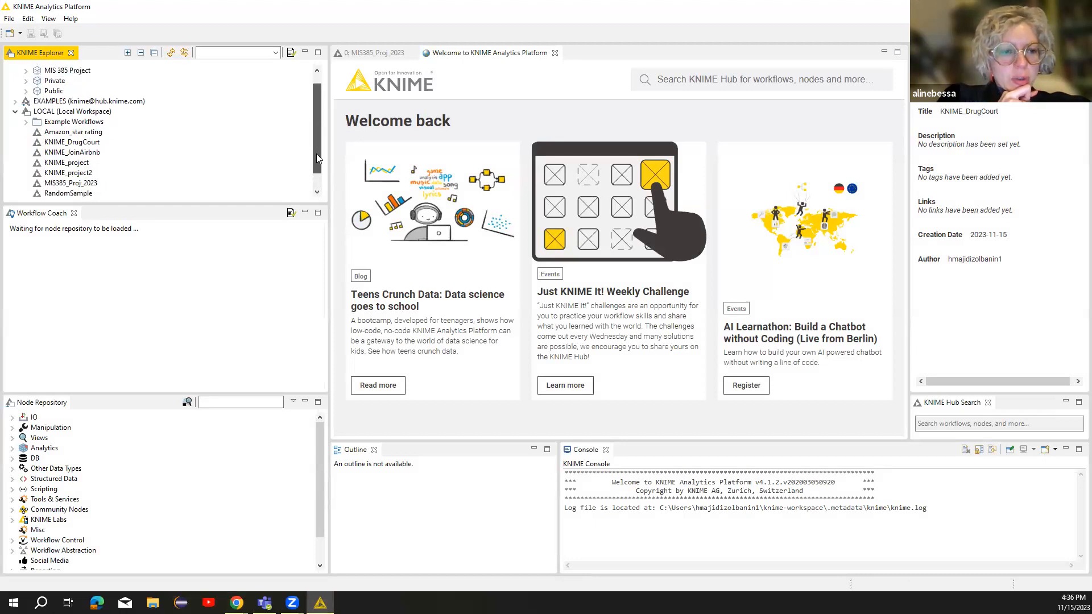
right_click(111, 134)
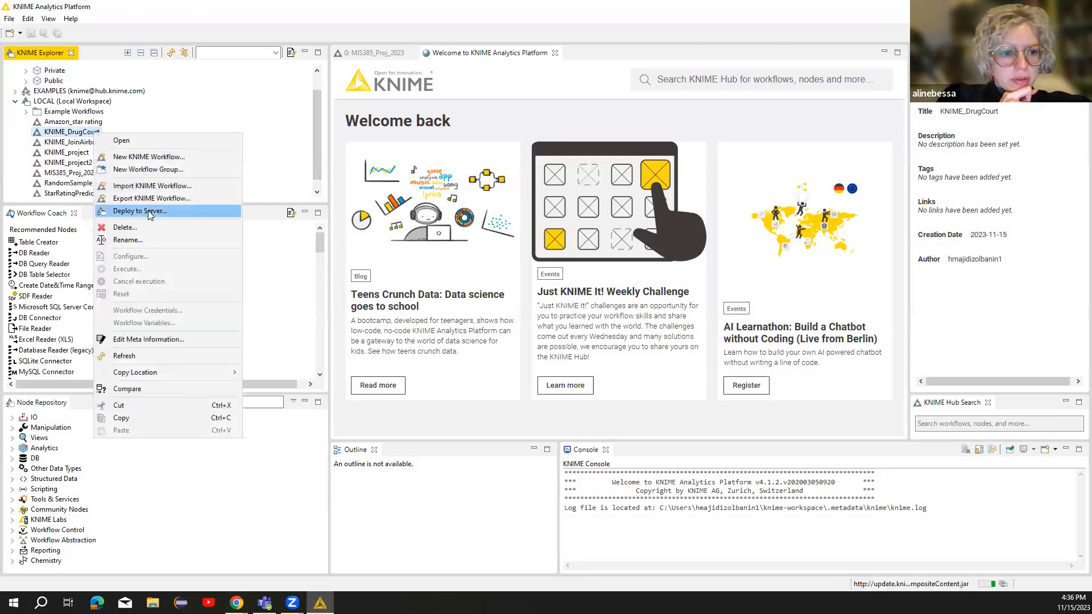
click(136, 211)
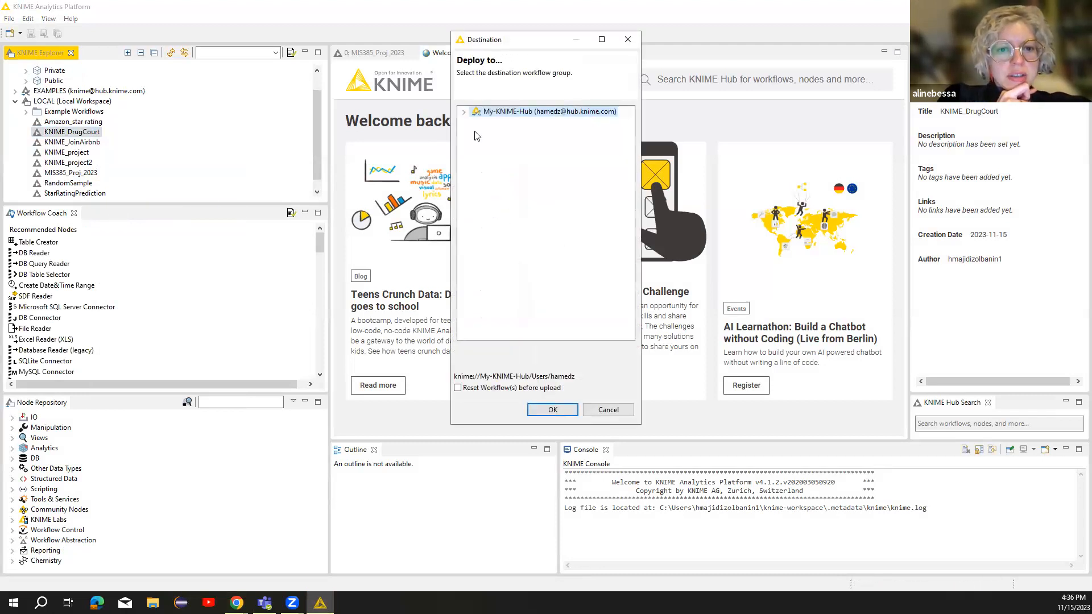
click(464, 113)
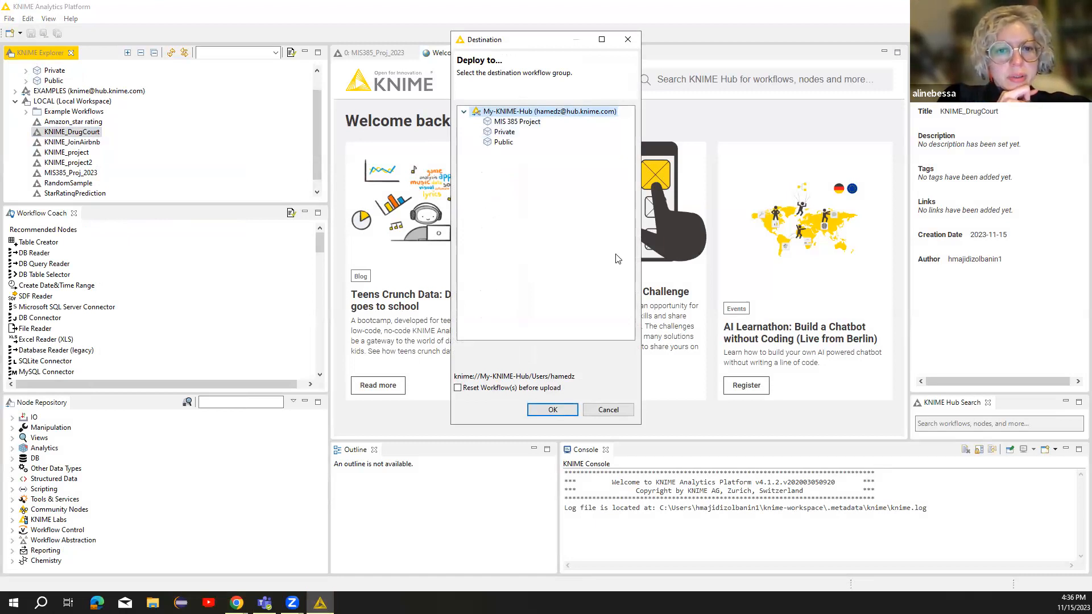
click(518, 123)
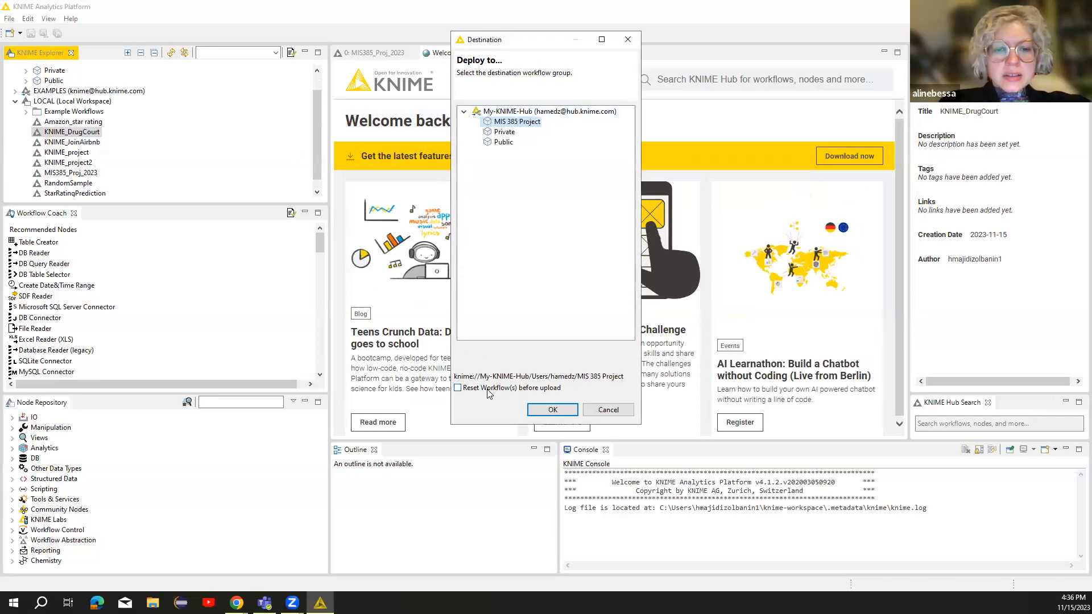
click(552, 410)
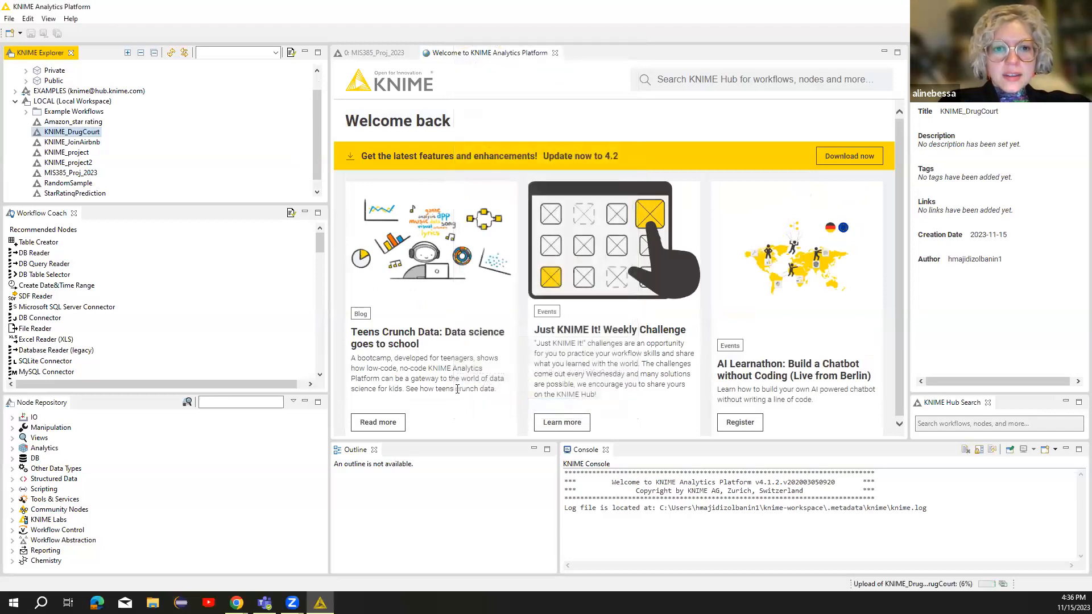
mouse_move(314, 136)
mouse_down()
mouse_move(319, 107)
mouse_move(315, 144)
mouse_up()
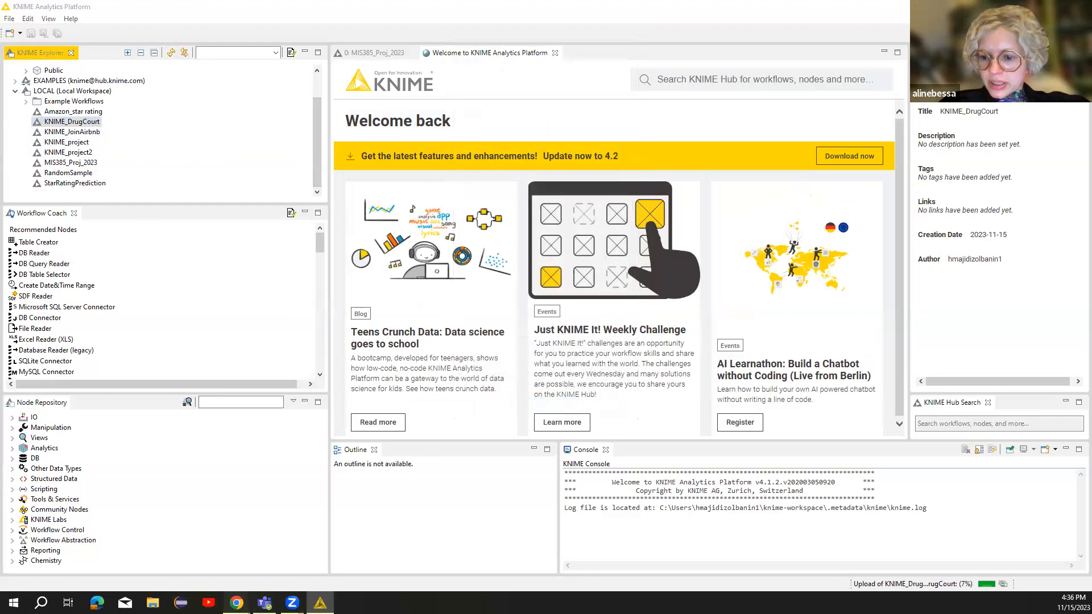
mouse_move(236, 603)
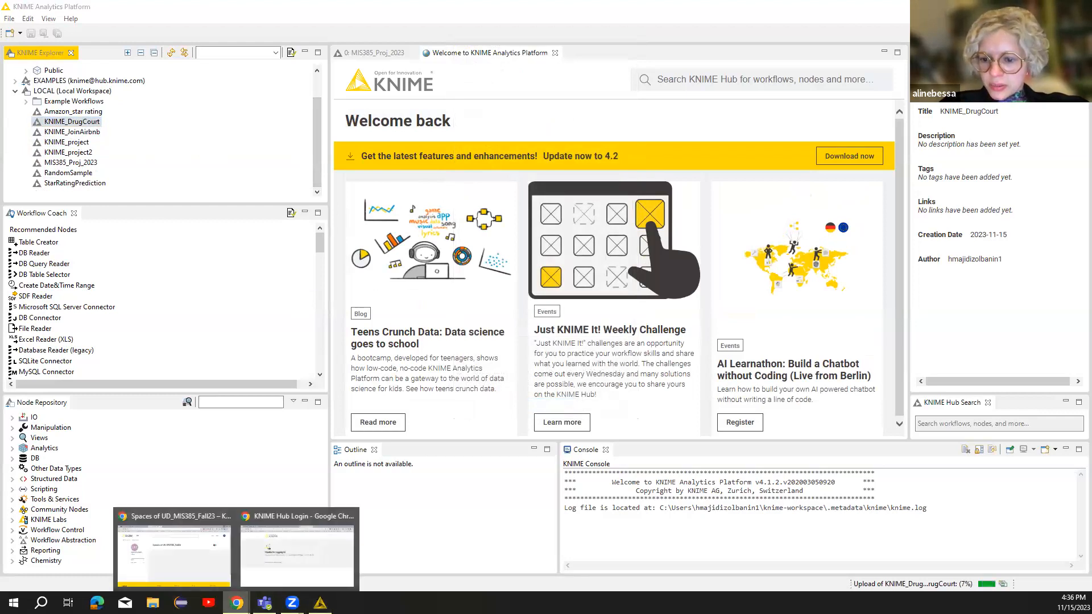
click(301, 563)
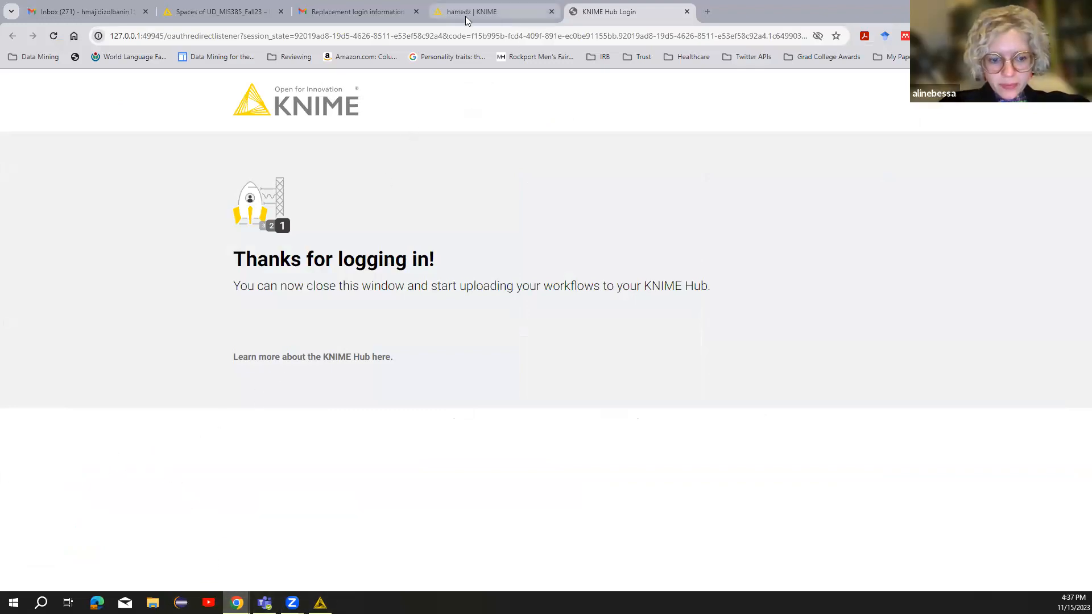
click(320, 603)
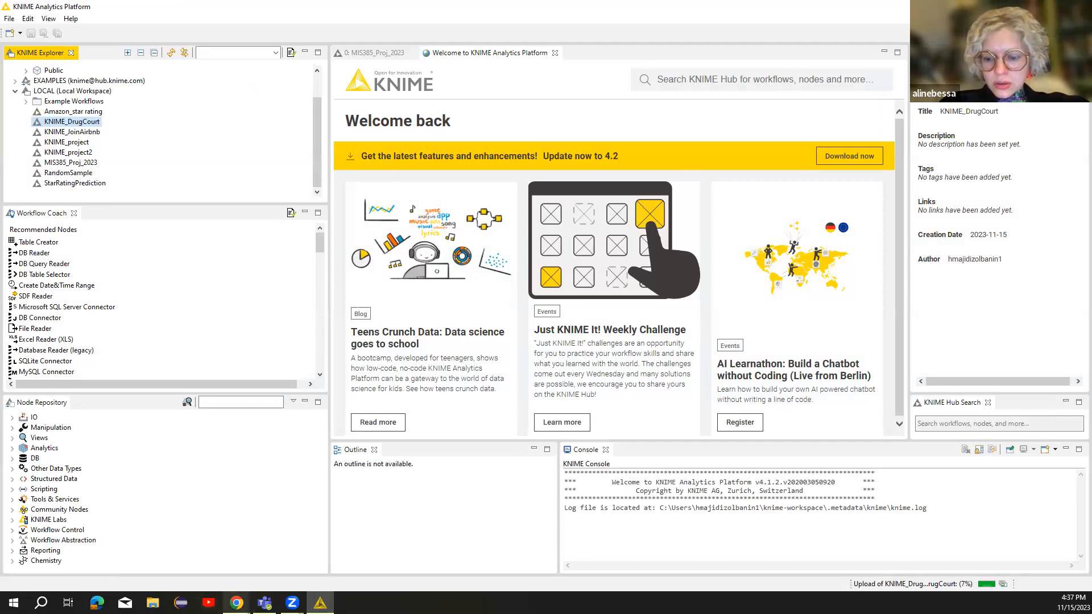
Open the local KNIME_DrugCourt workflow on the canvas, then bring Chrome's KNIME Hub login page forward.
mouse_move(236, 602)
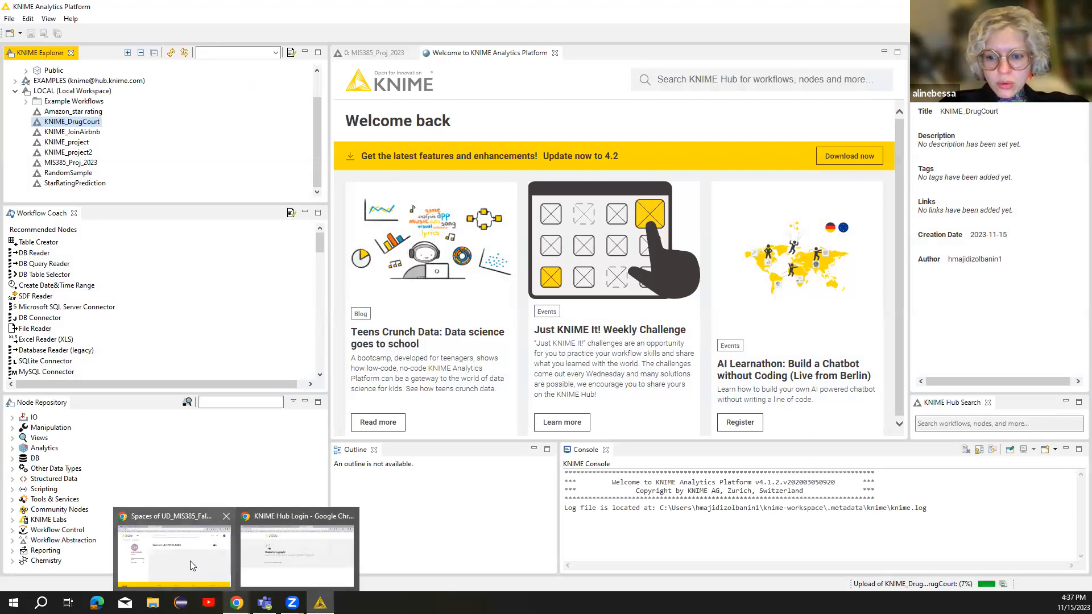
click(276, 573)
click(320, 602)
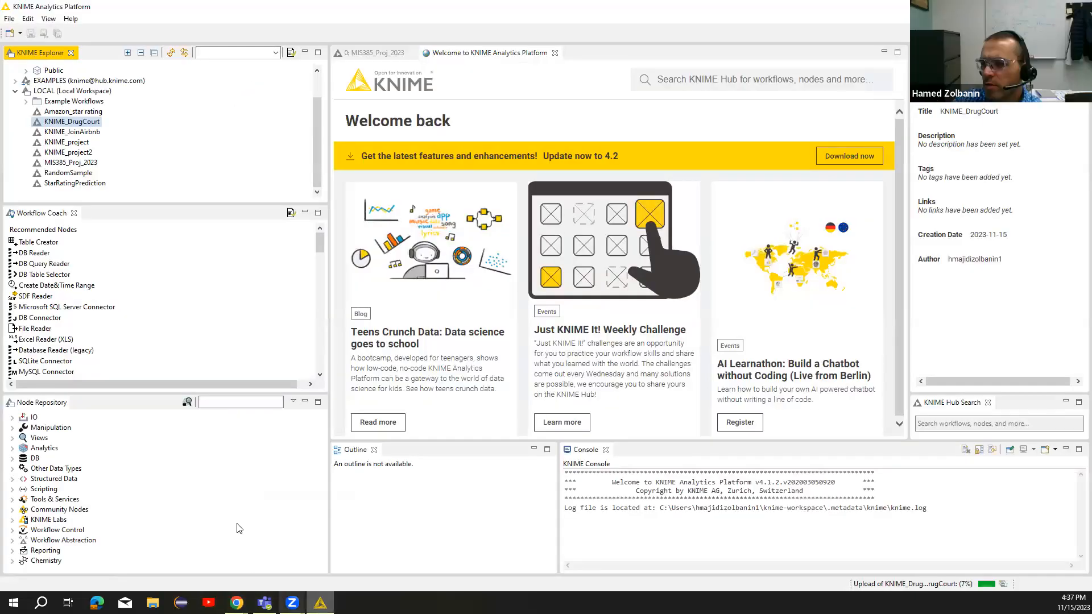
click(91, 121)
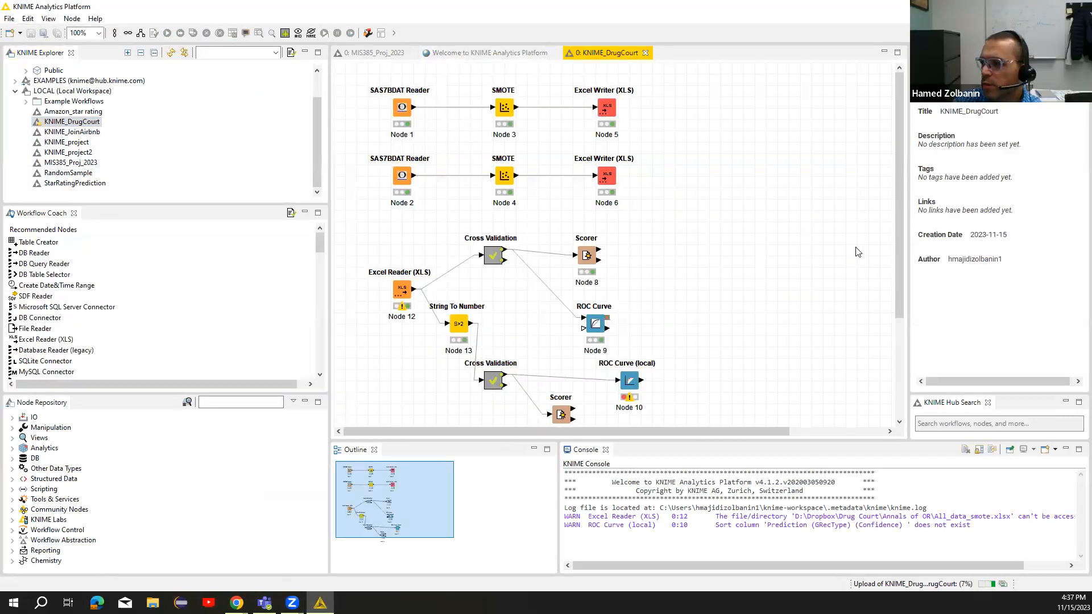
mouse_move(896, 242)
mouse_down()
mouse_move(903, 278)
mouse_move(902, 239)
mouse_move(903, 257)
mouse_up()
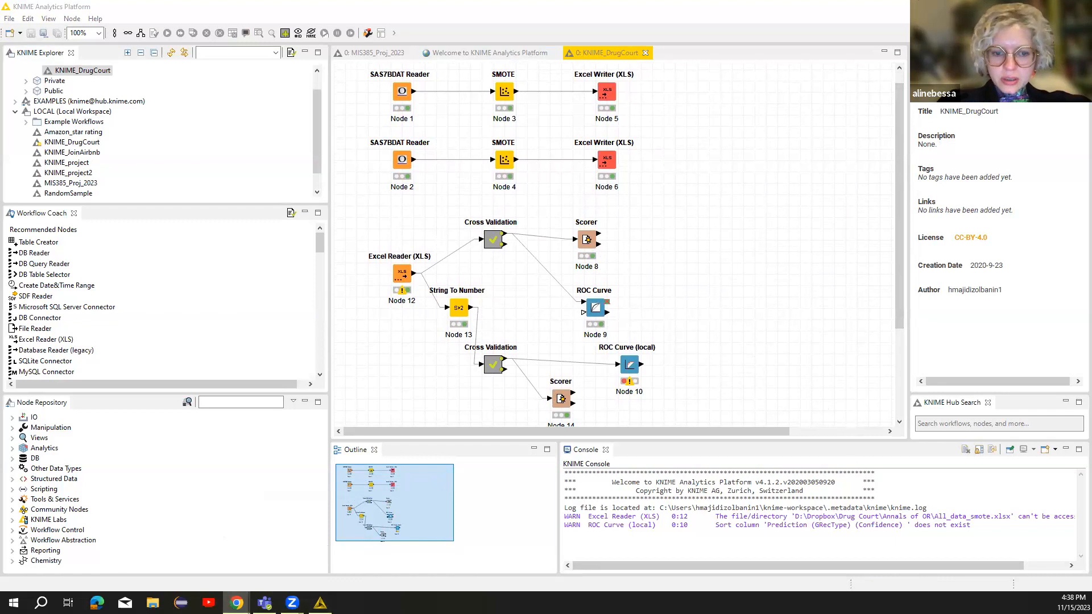
click(1026, 6)
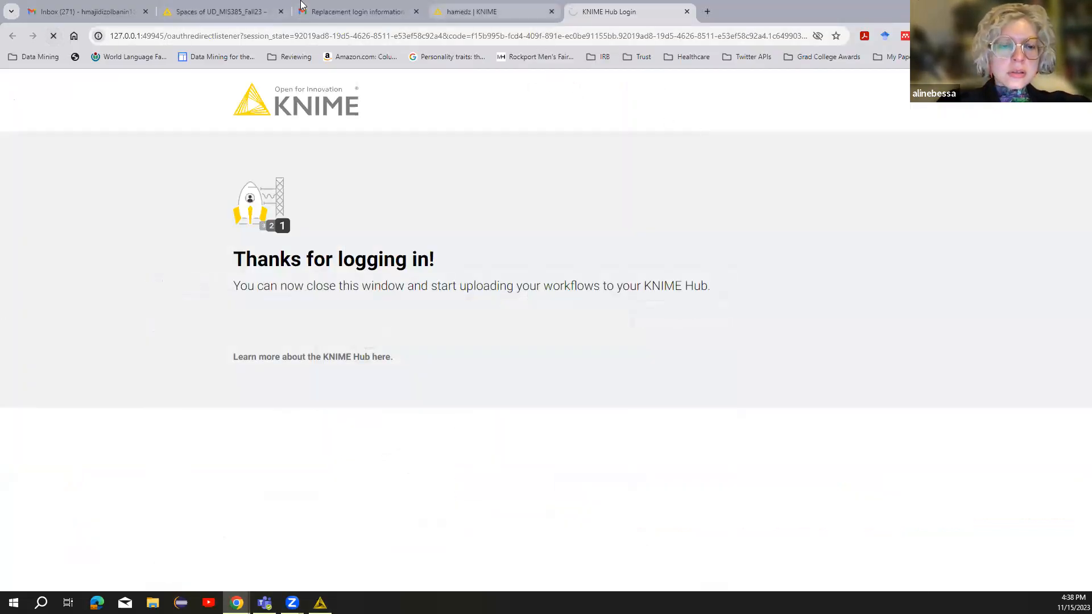
Reload the account page and save the UD_MIS385_Fall23 team member changes, keeping them instead of discarding.
click(472, 11)
click(53, 36)
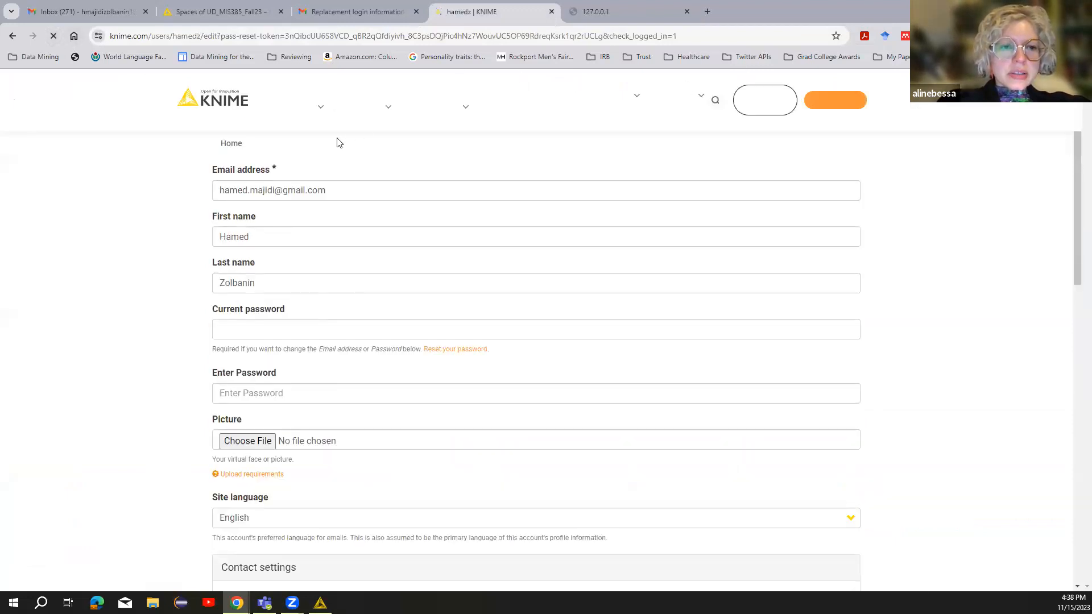
click(252, 12)
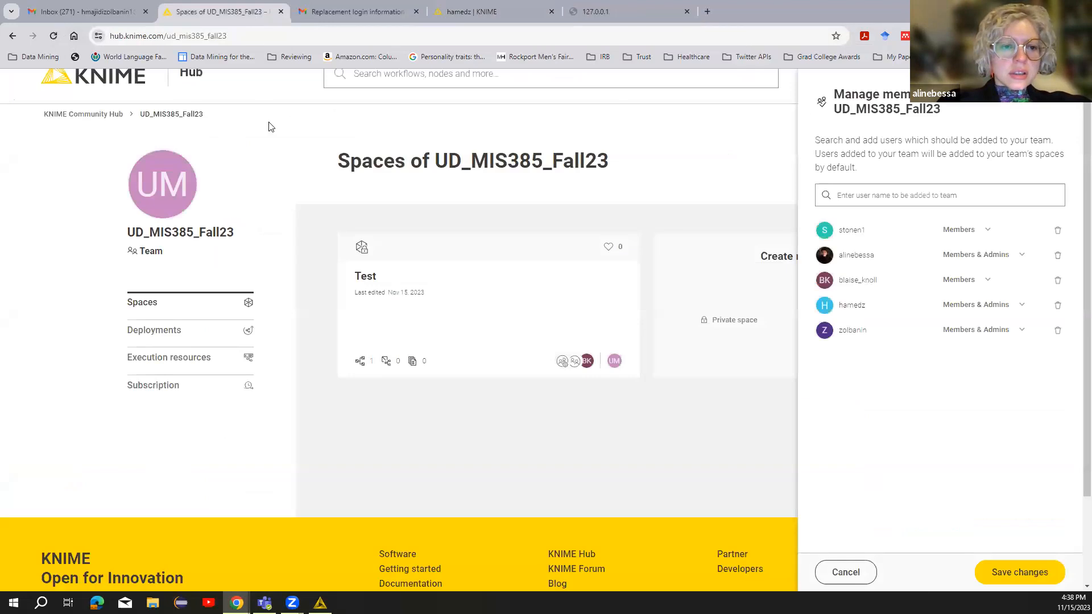
click(492, 304)
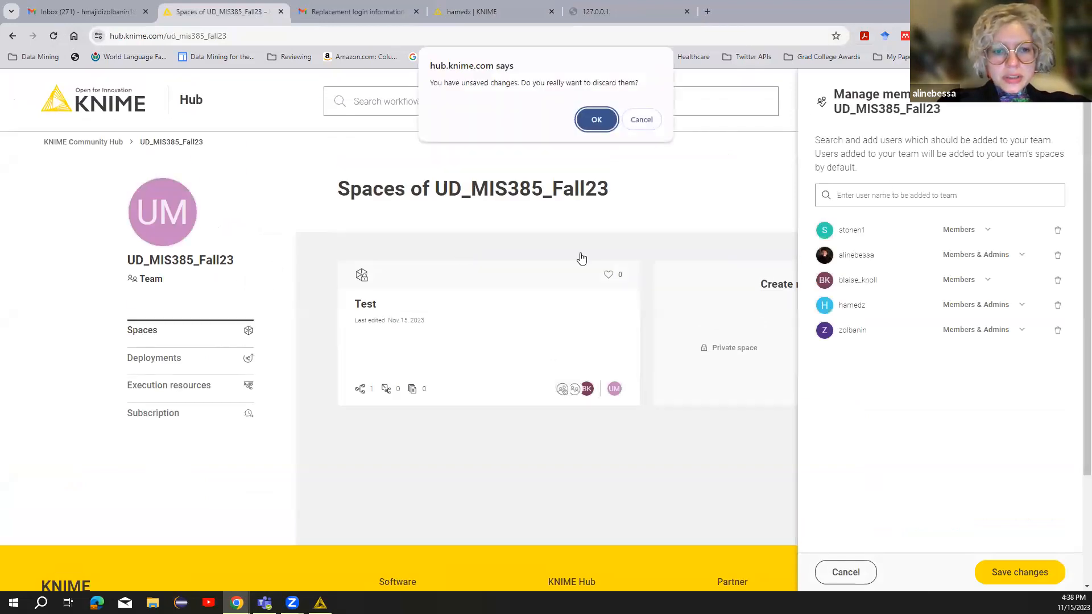
click(641, 121)
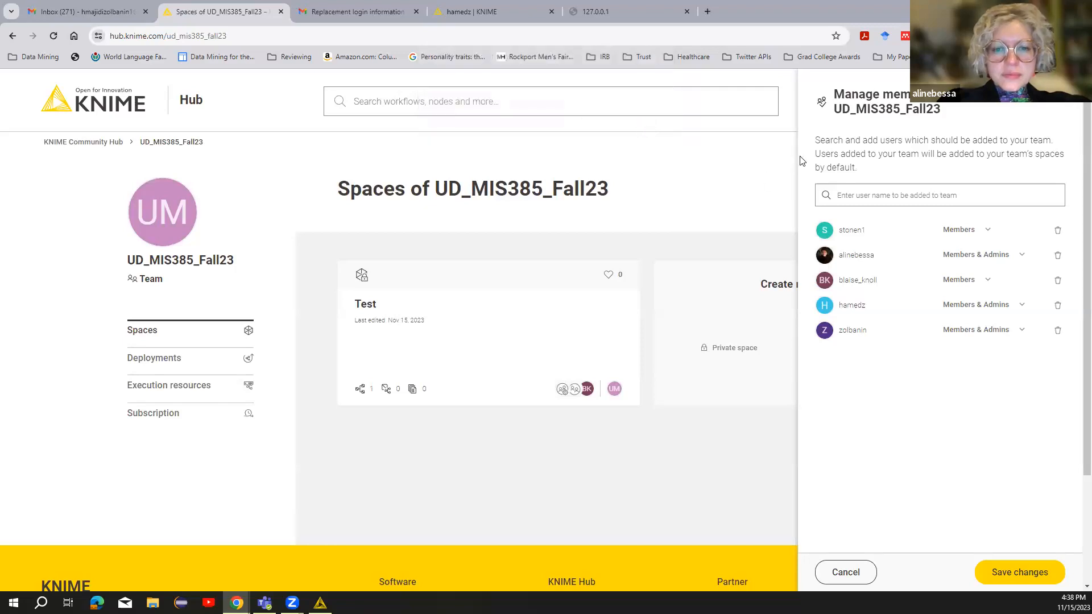
click(1013, 574)
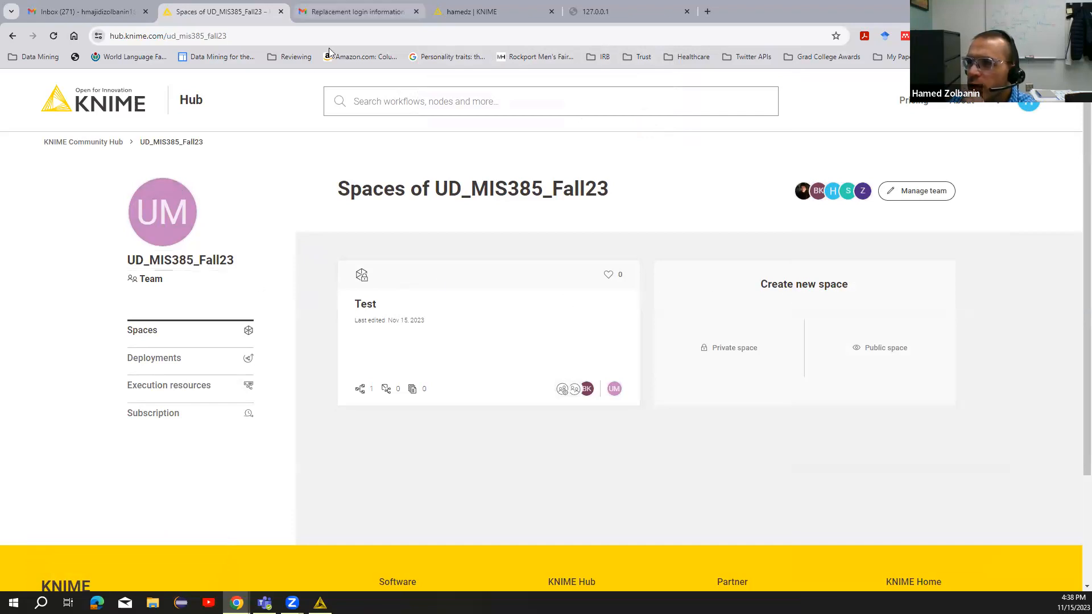
Return from Chrome to KNIME Analytics Platform showing the KNIME_DrugCourt workflow.
click(480, 11)
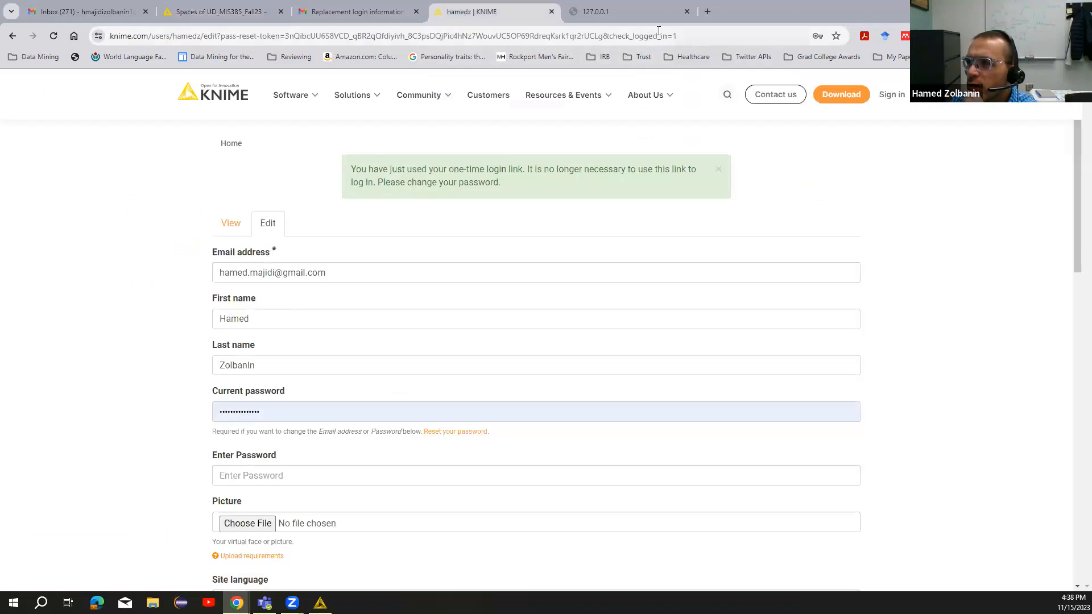
click(660, 12)
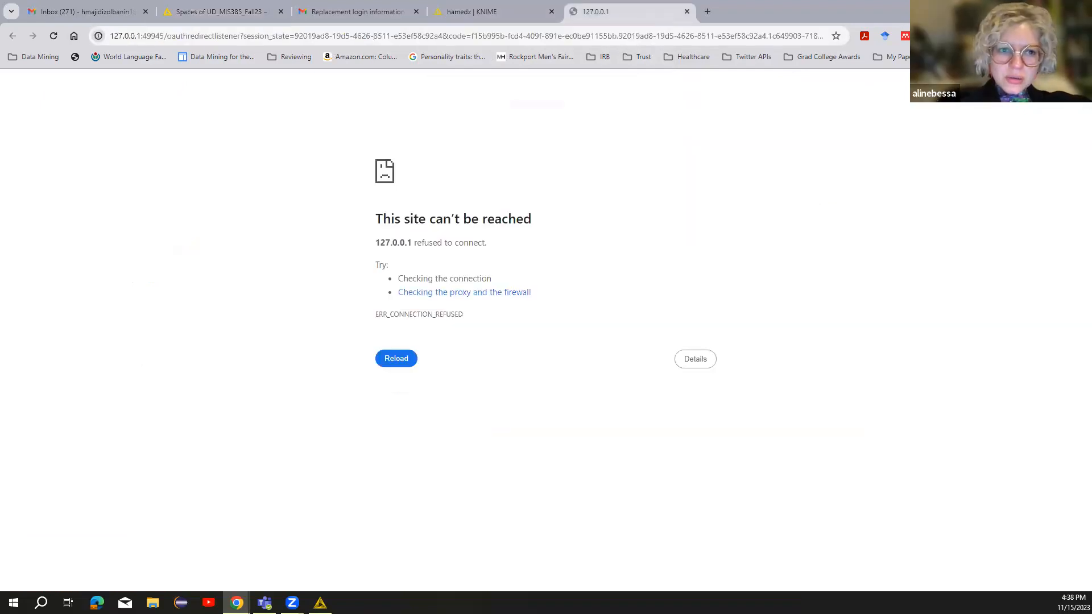
click(320, 603)
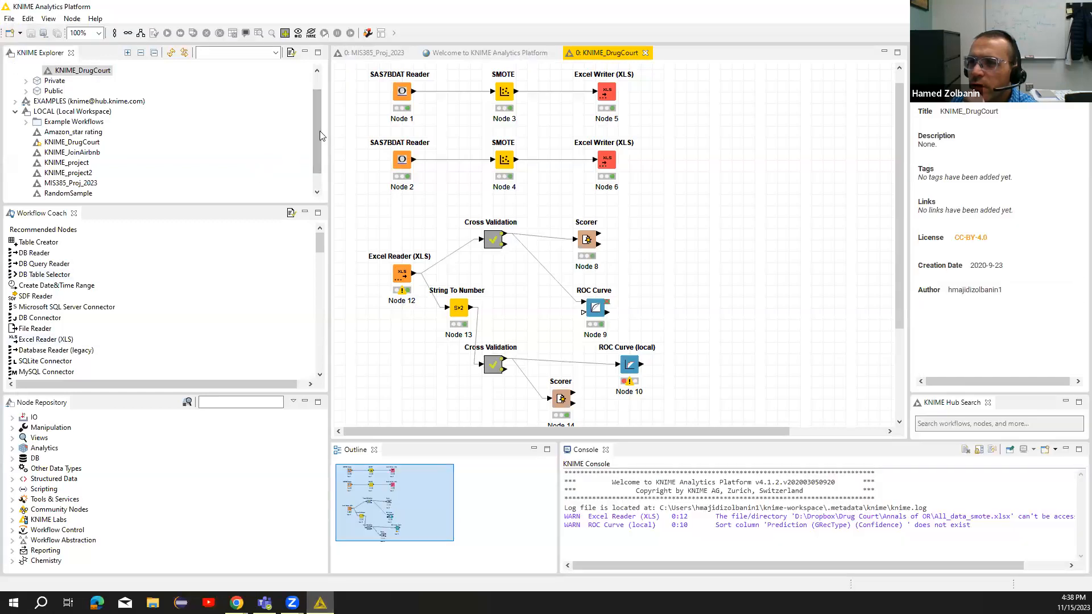
Inspect the KNIME_DrugCourt and MIS 385 Project details on the hub, and expand the empty Private space.
scroll(319, 130, up, 1)
click(79, 90)
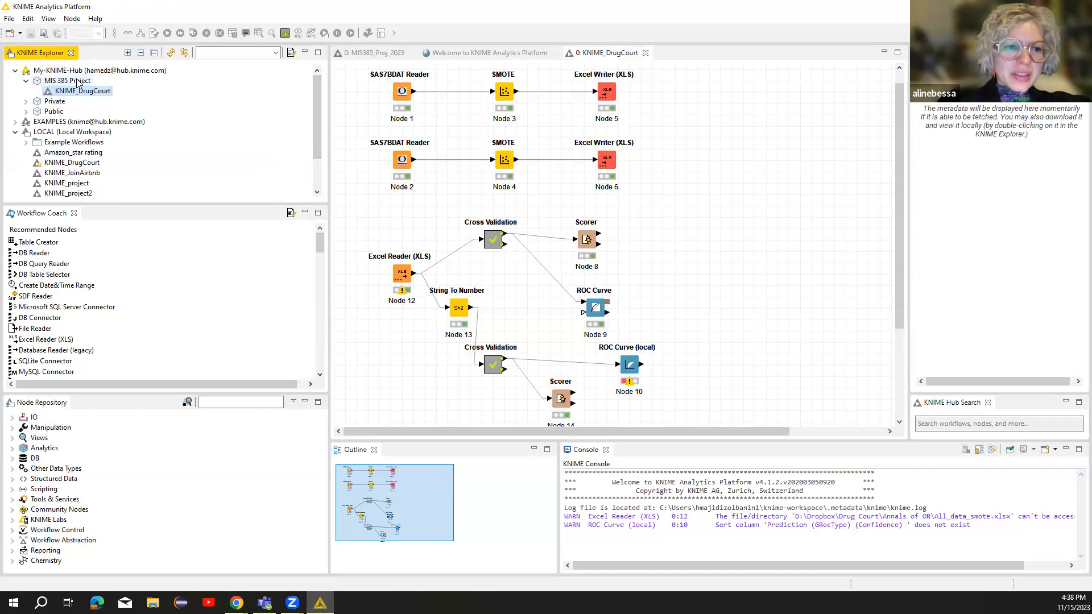
click(77, 82)
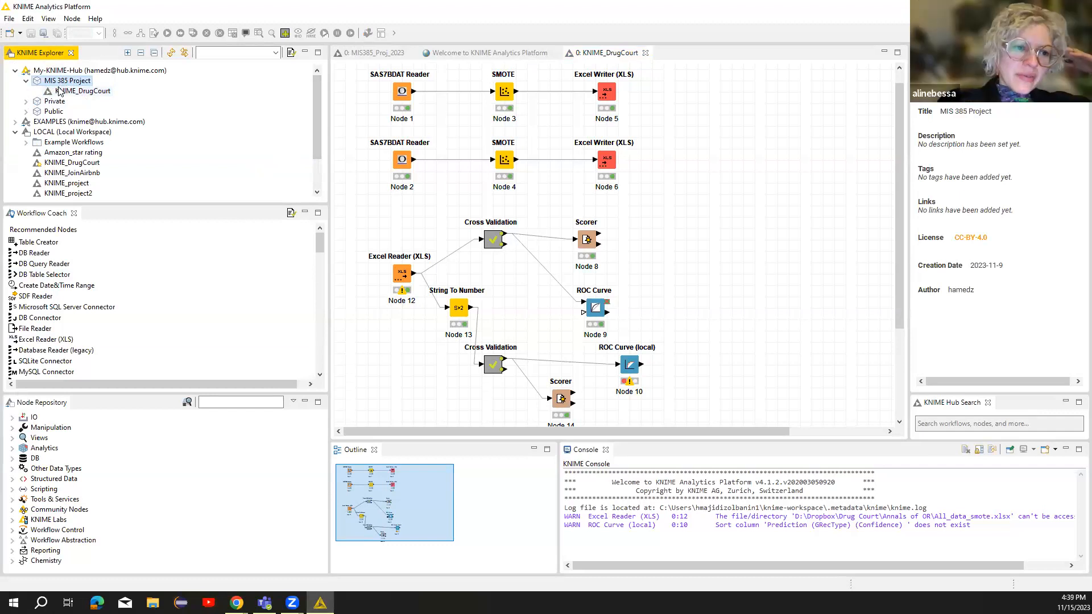
click(26, 101)
click(73, 113)
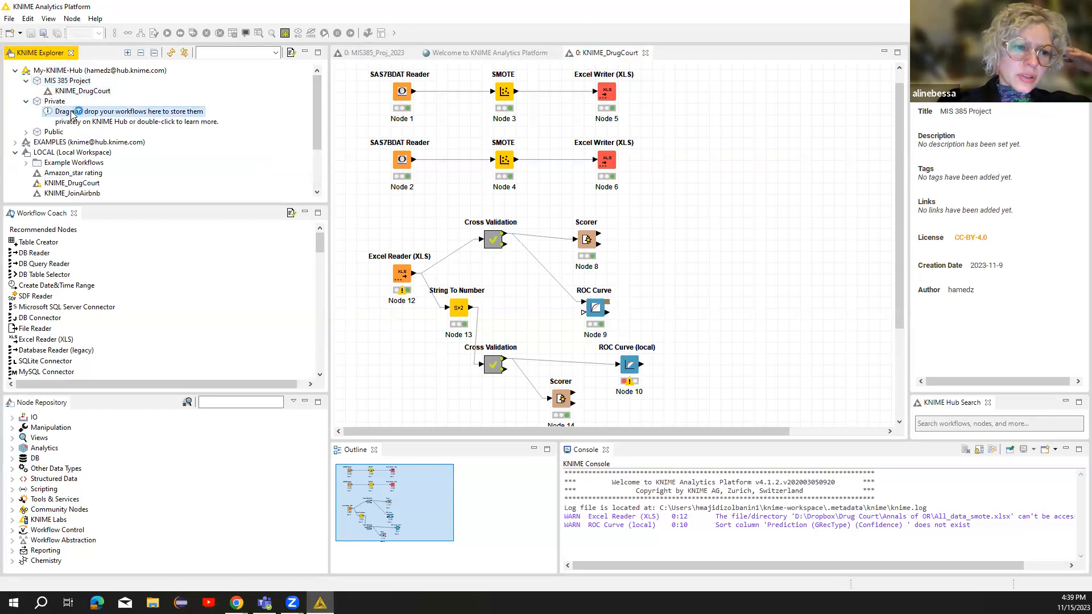
double_click(72, 113)
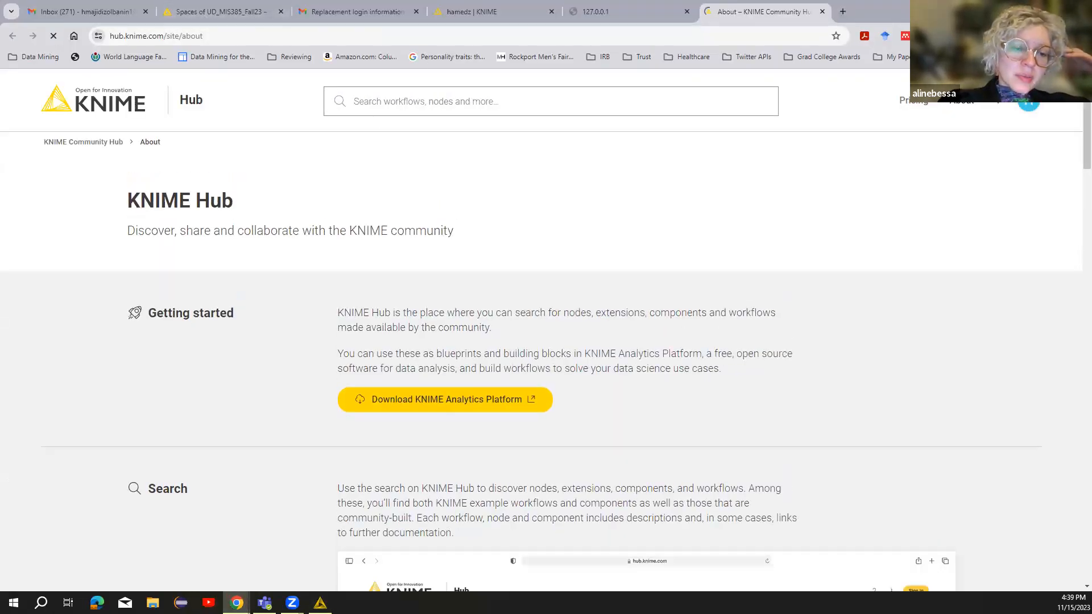
Expand the empty Public space and reselect the hub copy of KNIME_DrugCourt to view its details.
key(alt+Tab)
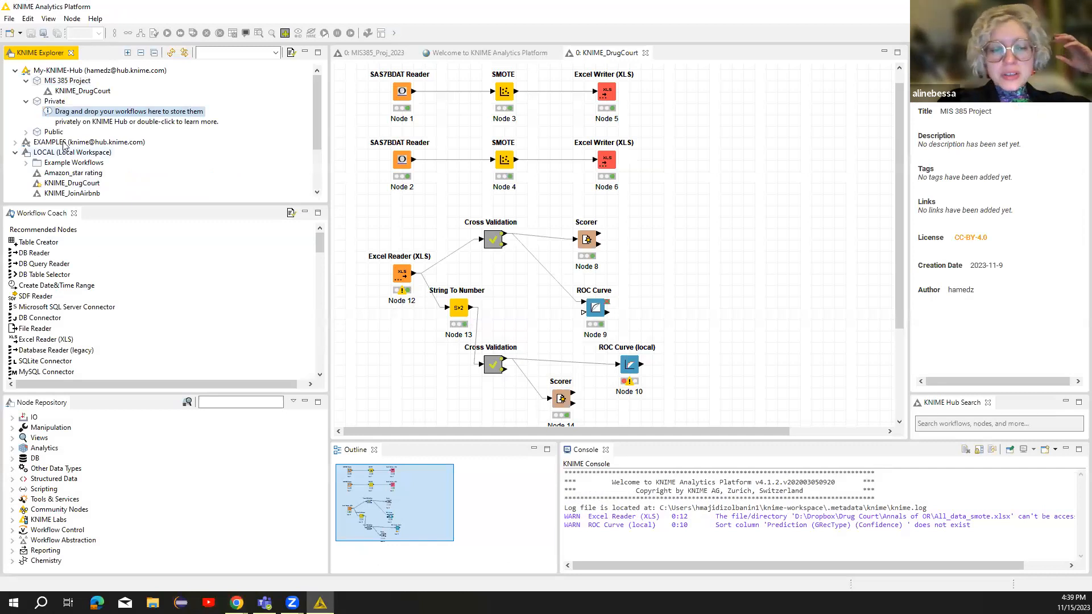
click(28, 133)
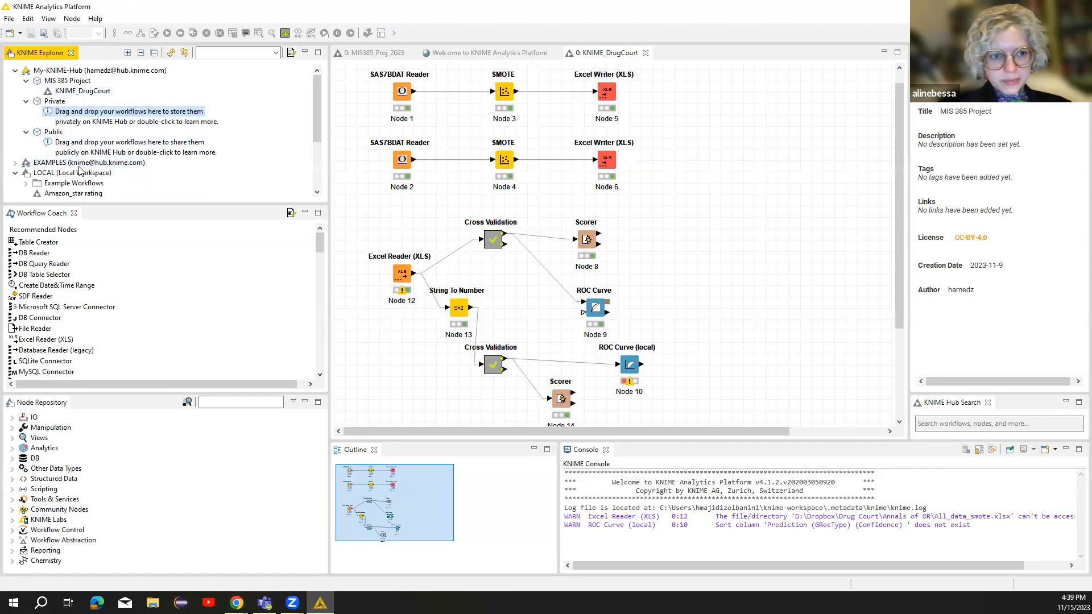
drag(316, 126, 314, 88)
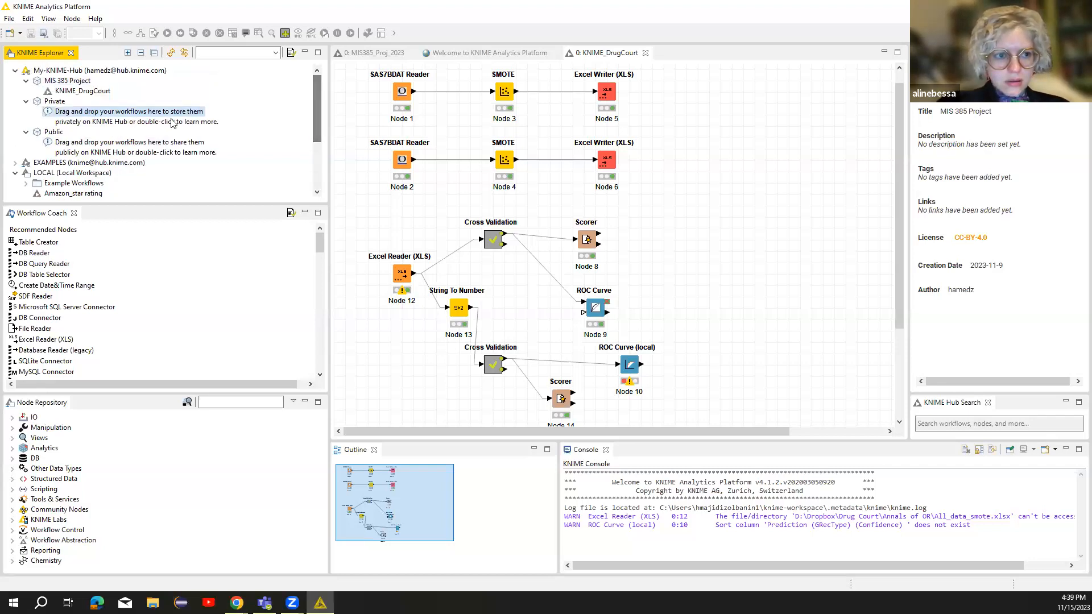
click(100, 94)
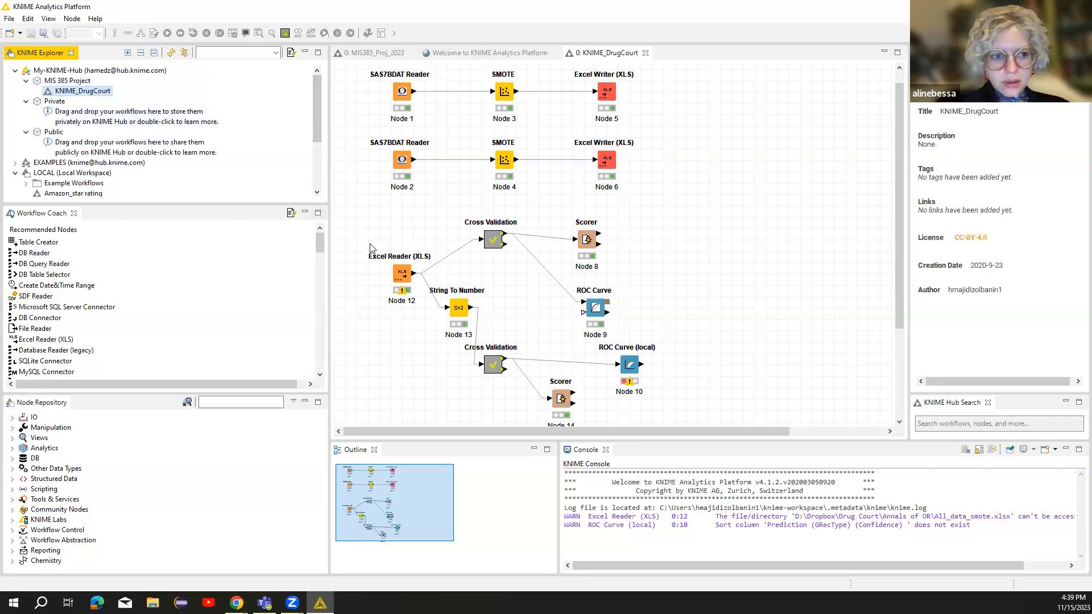
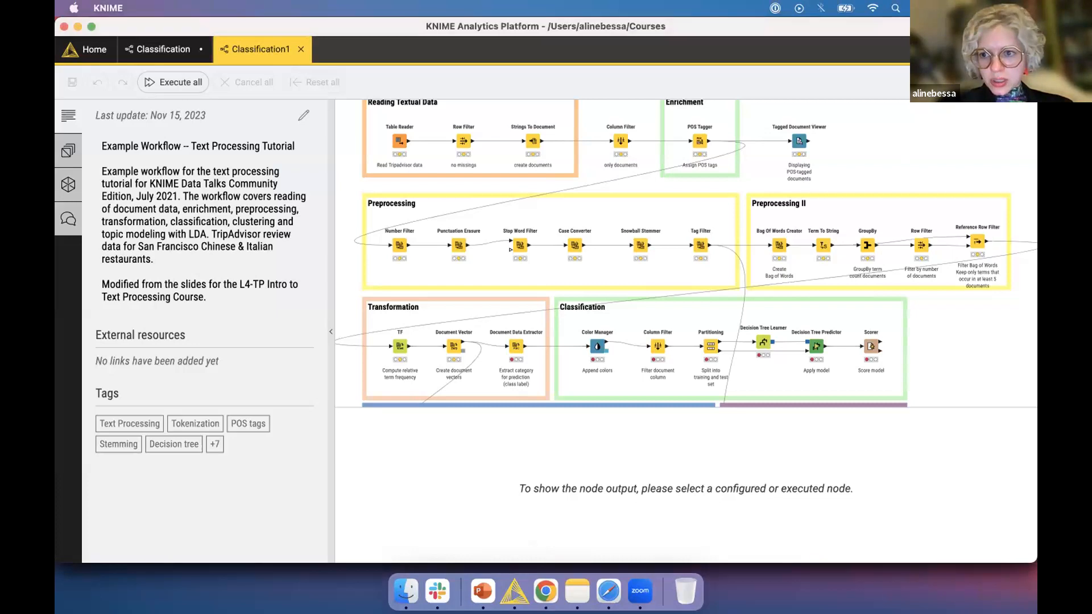
Save Classification, switch to the classic interface from Home, and expand My-KNIME-Hub in the Explorer.
click(86, 49)
scroll(671, 308, down, 6)
scroll(670, 307, down, 5)
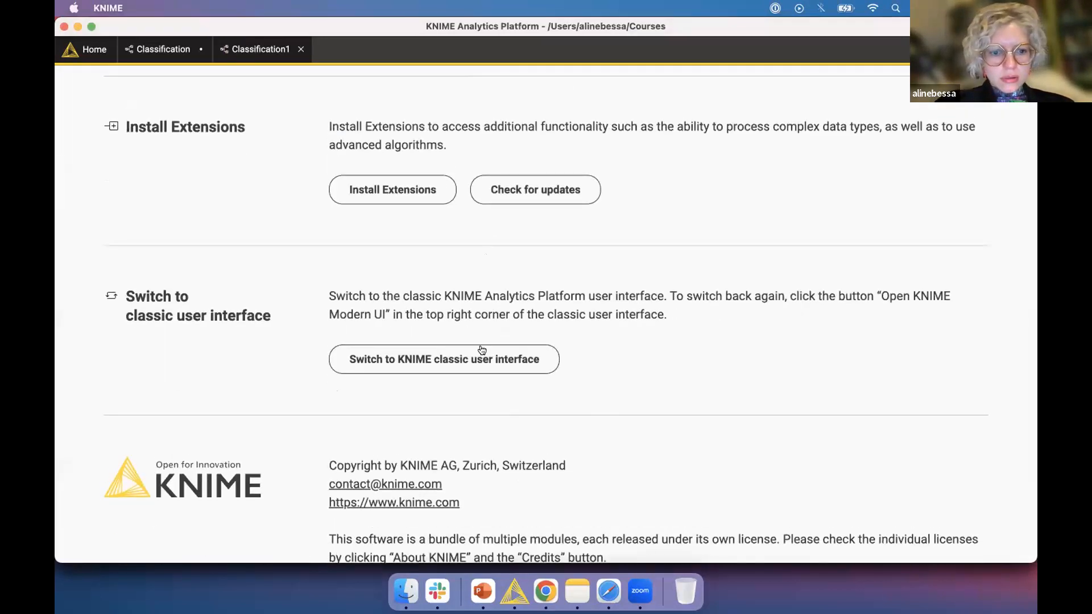
click(481, 360)
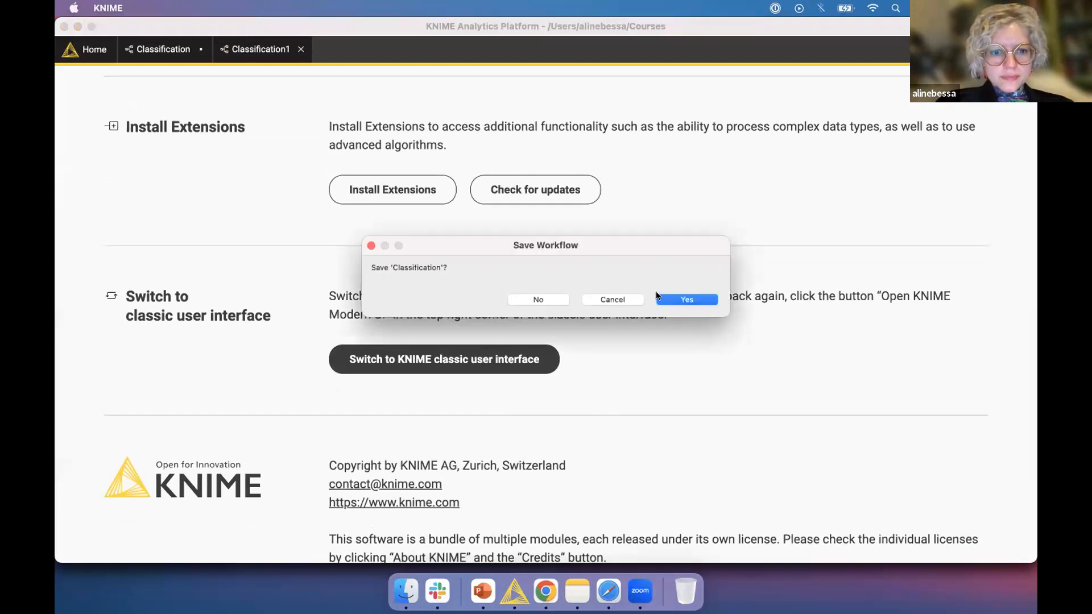
click(678, 301)
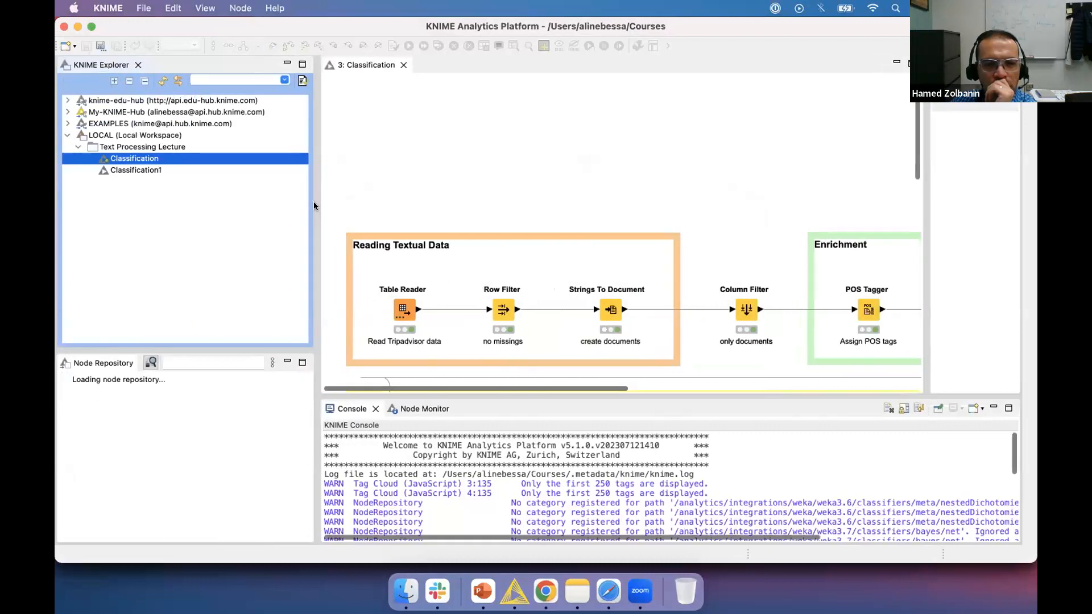
click(66, 112)
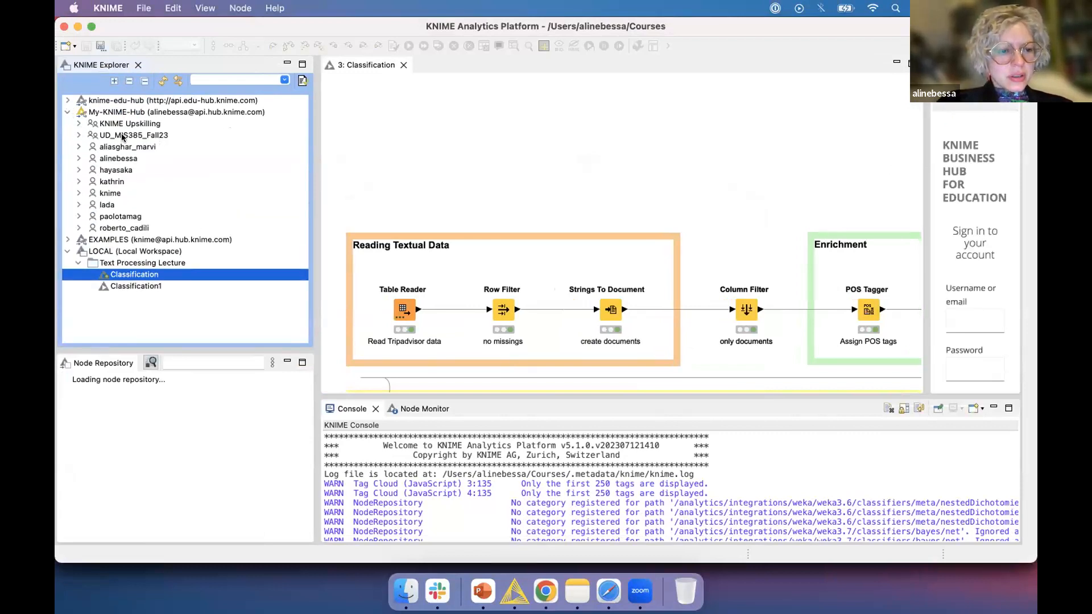
Expand, collapse and select the UD_MIS385_Fall23 team, then bring up its spaces page in the browser.
click(77, 135)
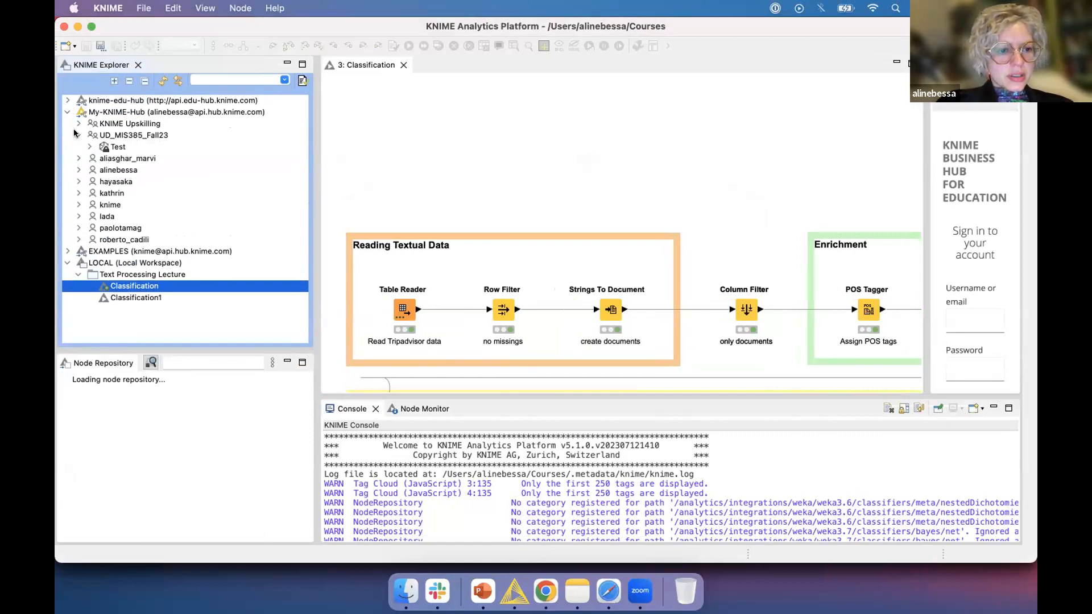
click(76, 135)
click(91, 136)
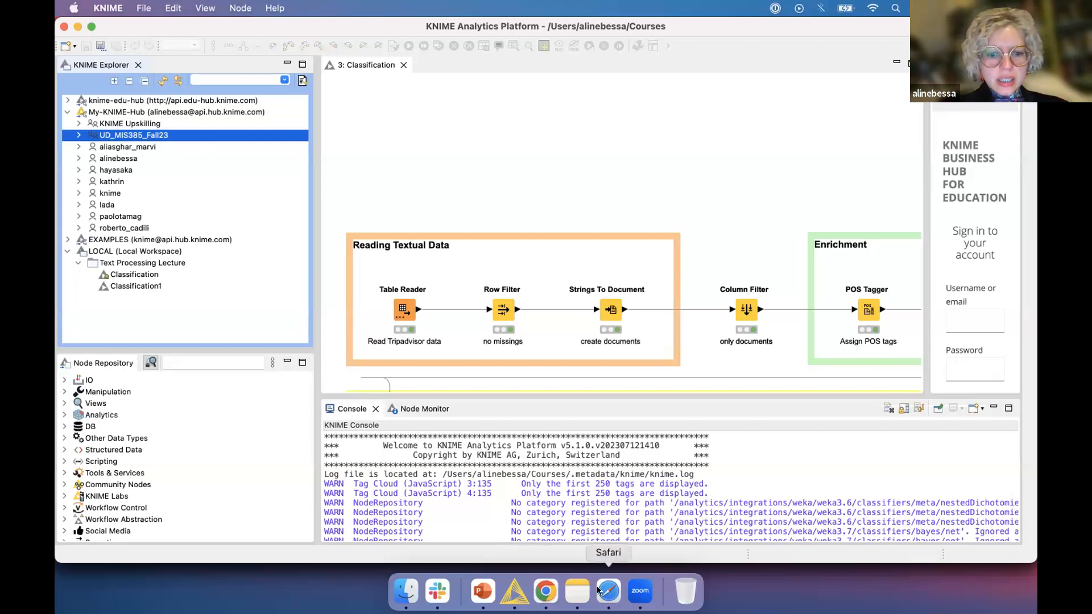
click(543, 590)
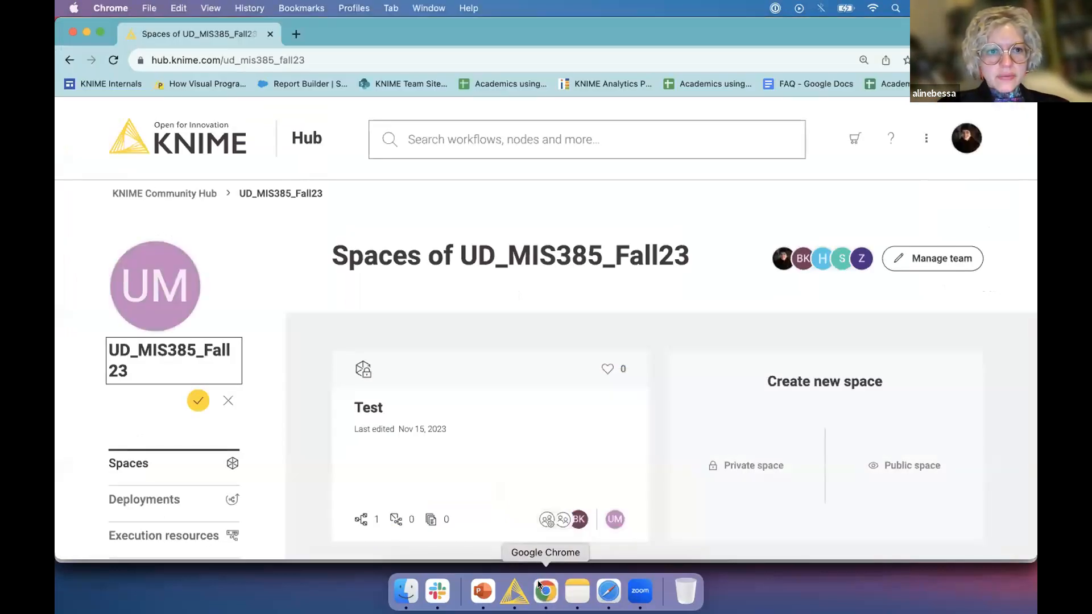
double_click(223, 58)
text(hamedz)
key(Return)
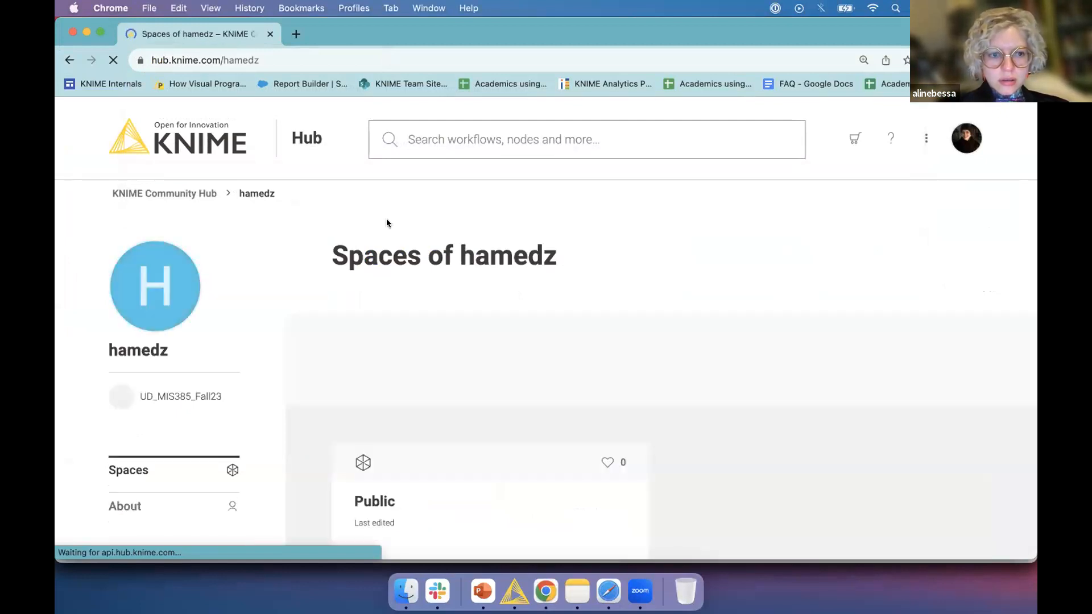
scroll(453, 358, down, 5)
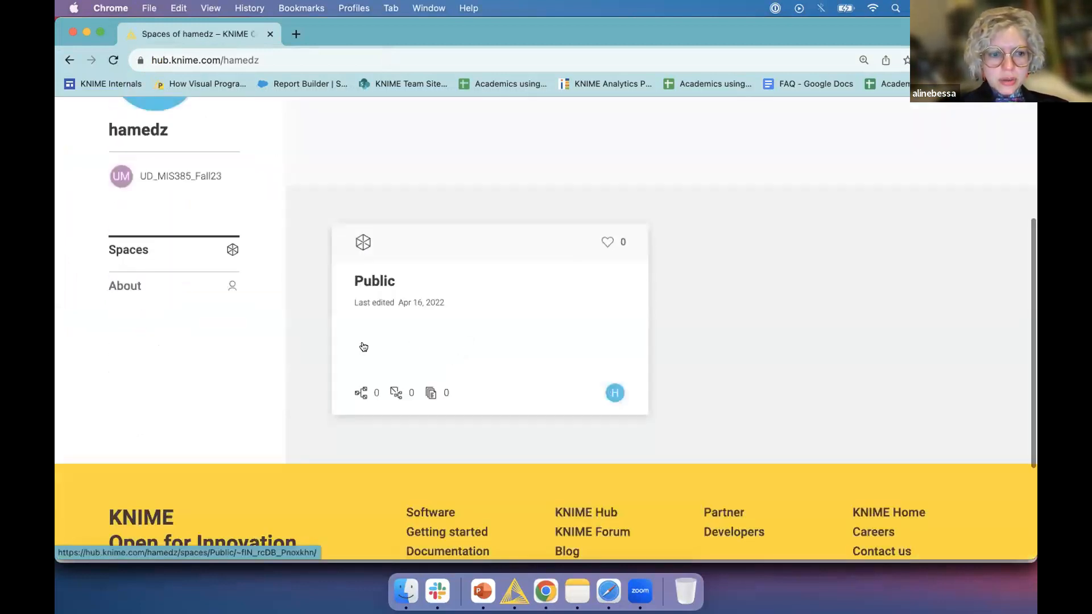
scroll(601, 457, up, 1)
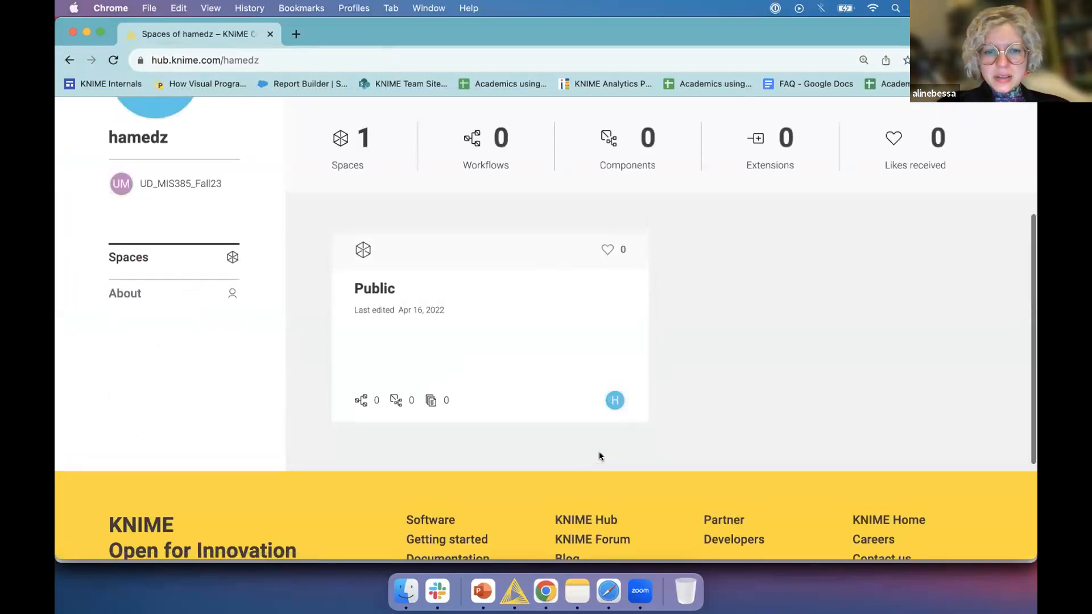
scroll(599, 454, up, 5)
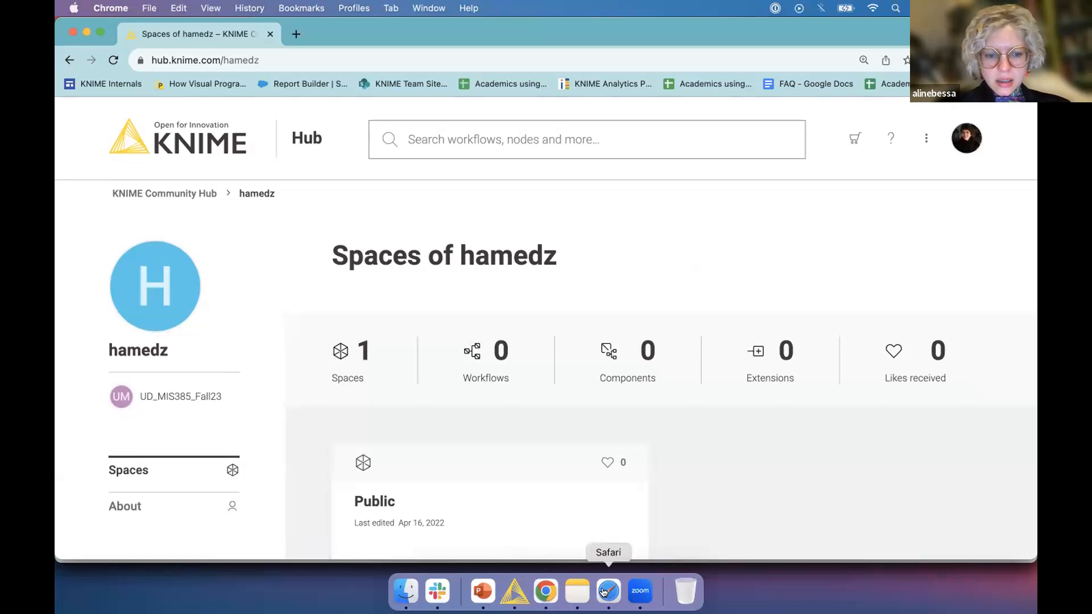
key(super+Tab)
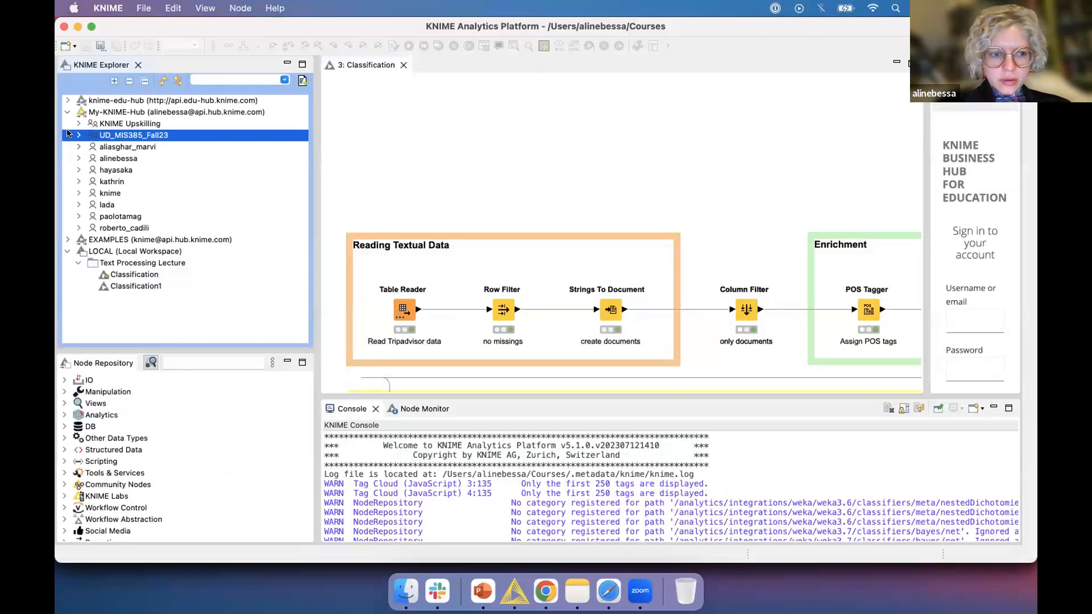
click(77, 135)
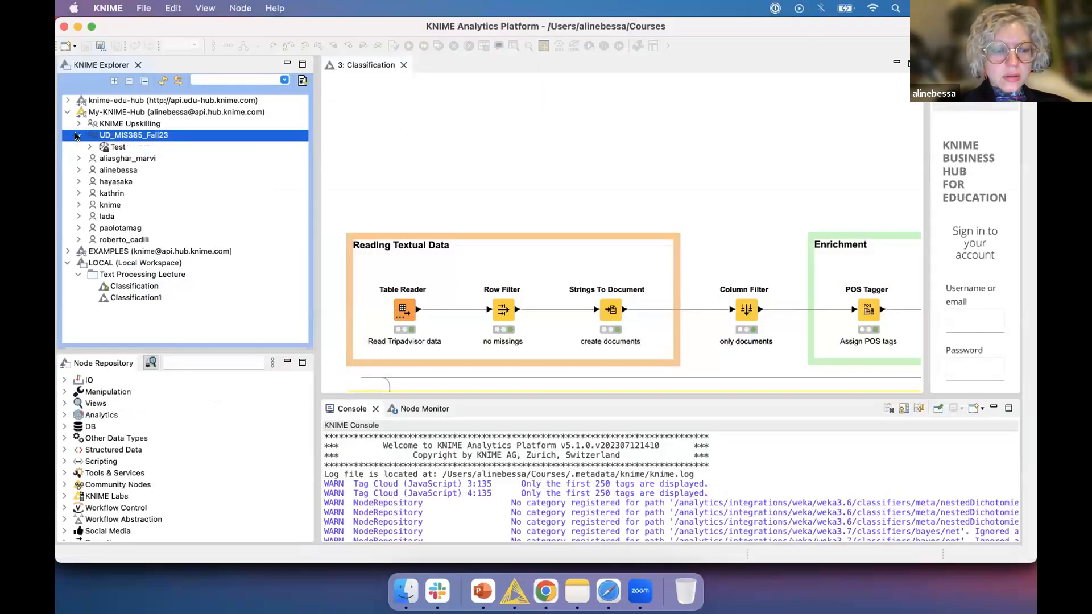
click(115, 147)
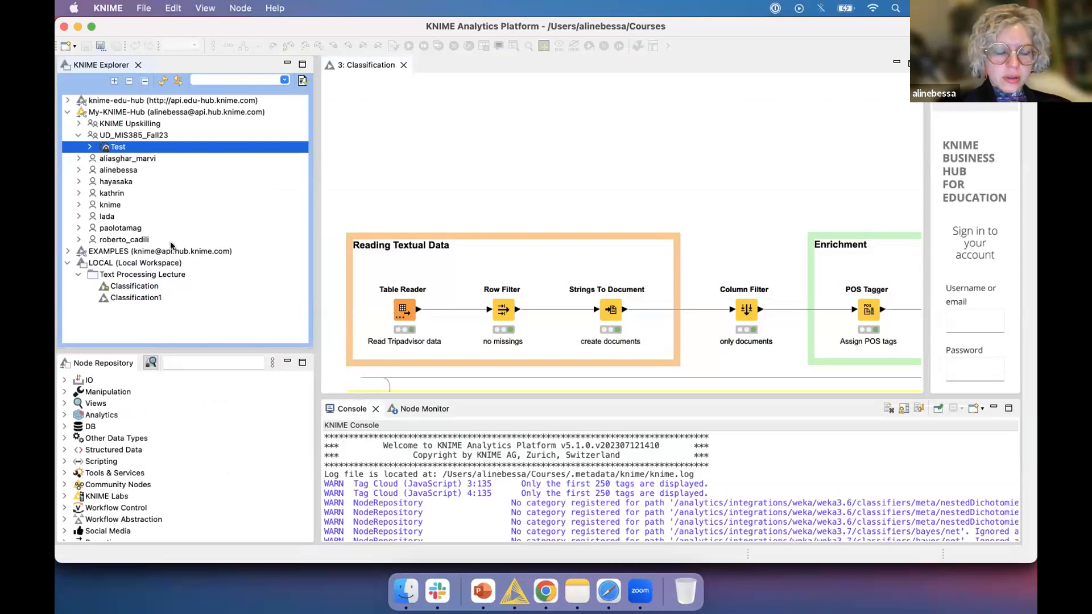
click(105, 131)
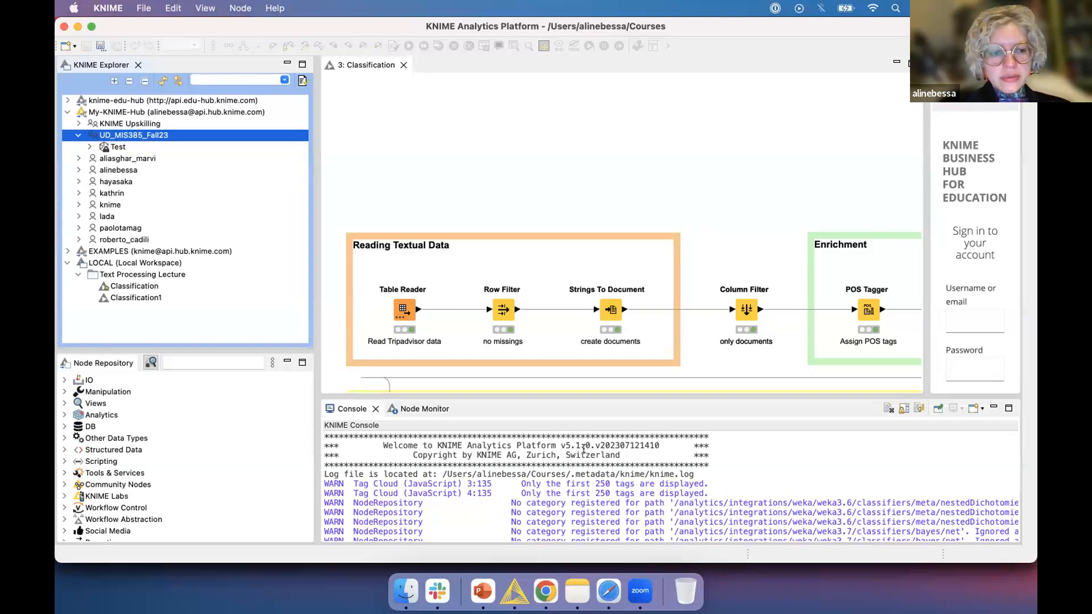
click(79, 136)
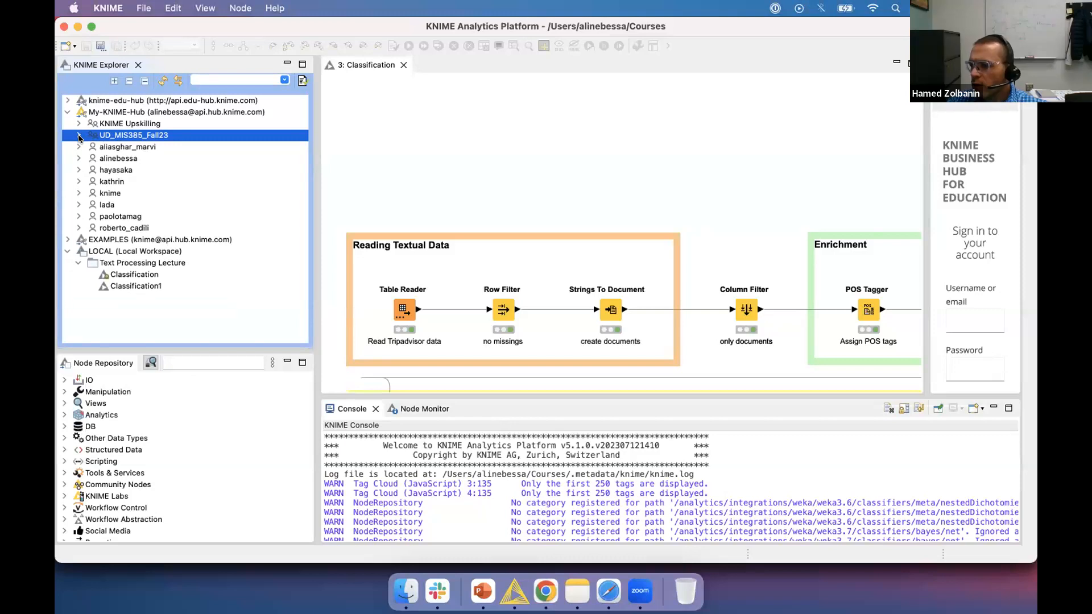
click(130, 275)
Show and dismiss the Classification workflow's context menu twice, then expand and collapse KNIME Upskilling.
right_click(129, 275)
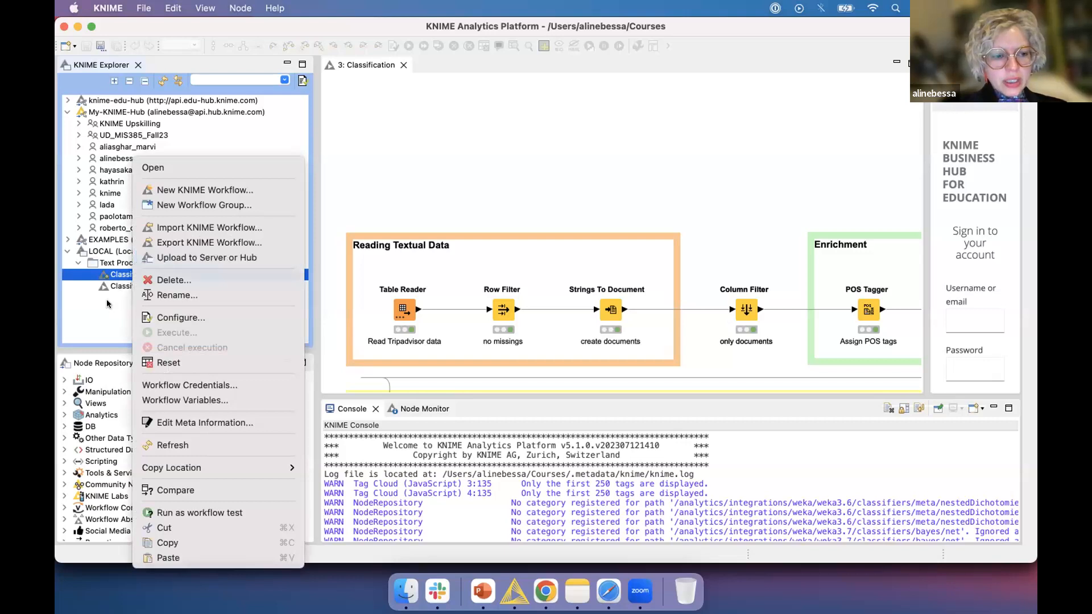
click(117, 291)
right_click(142, 274)
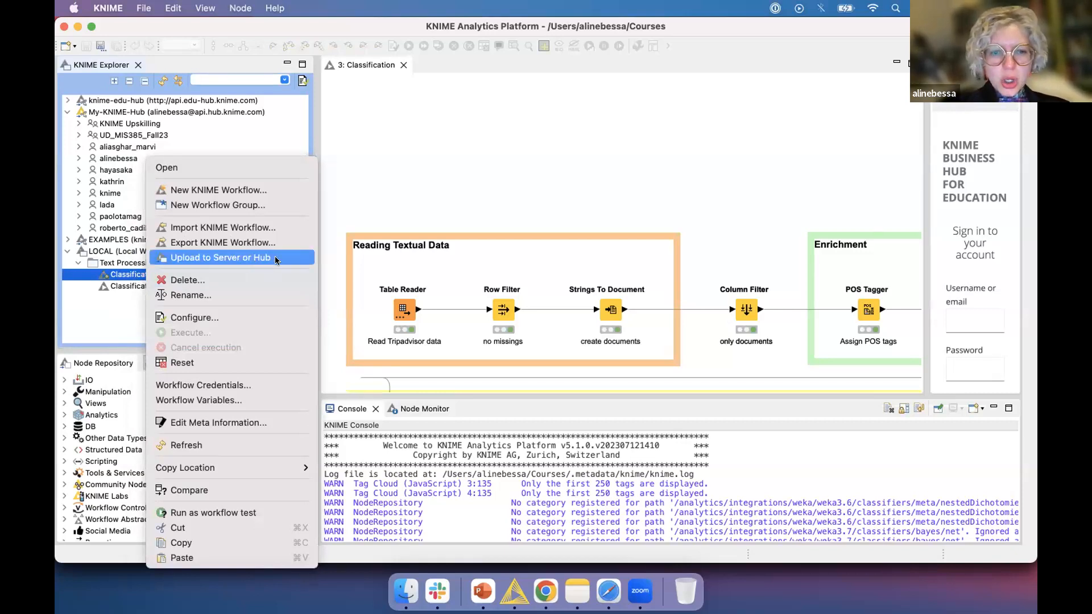
click(122, 324)
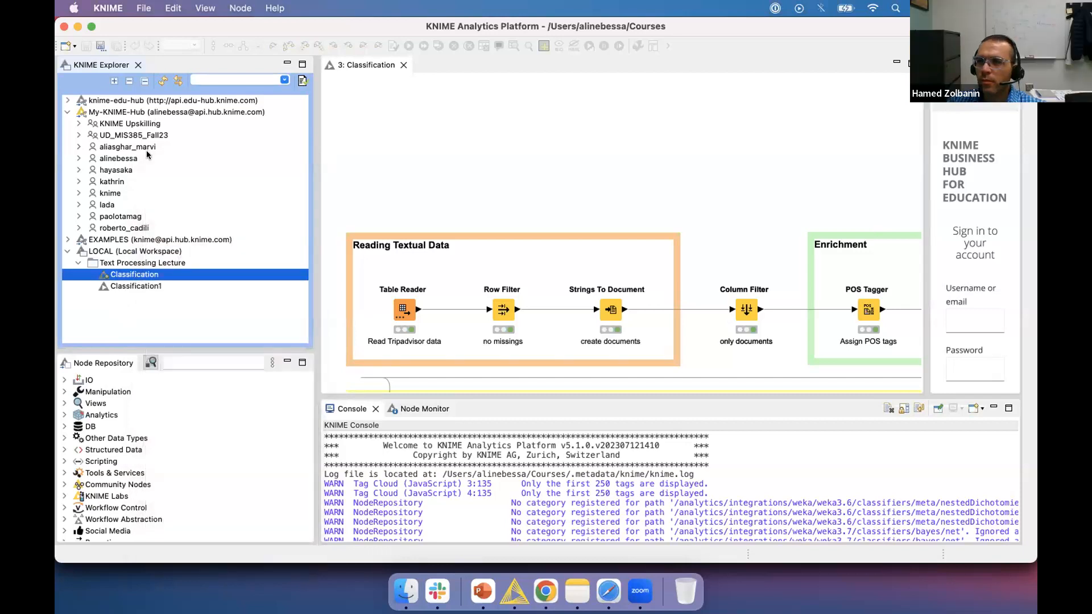
click(77, 123)
click(76, 123)
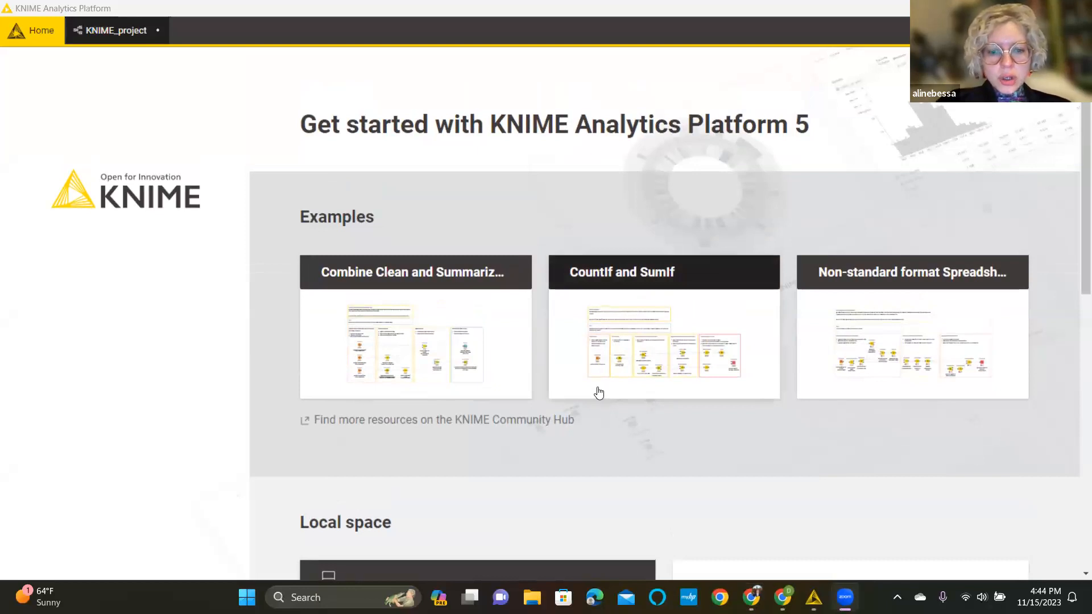
From the Help/Resources page, switch to the classic interface, saving KNIME_project on the way.
scroll(596, 385, down, 8)
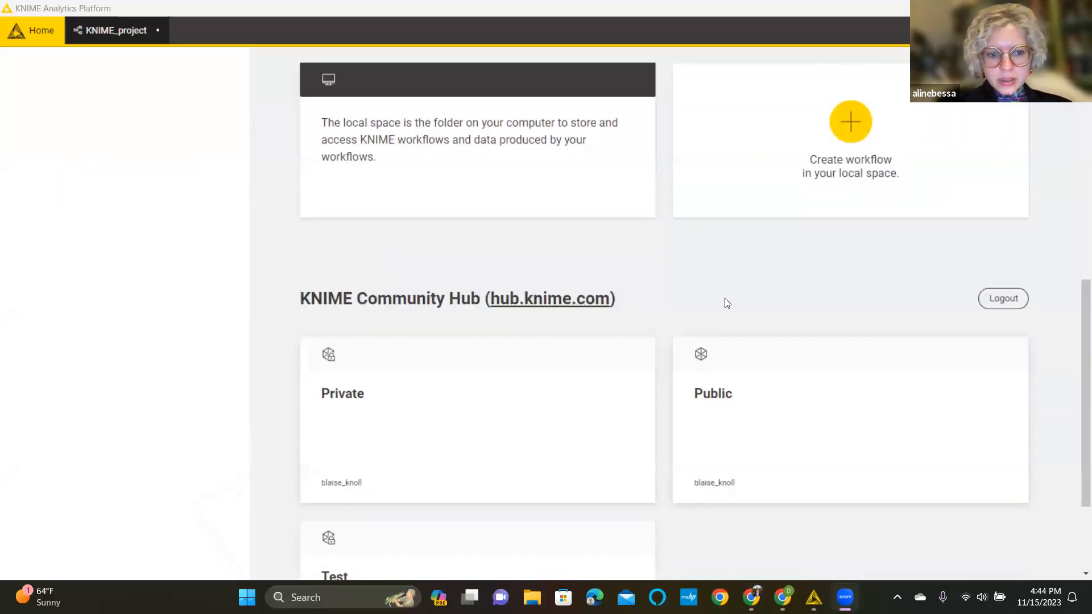
scroll(748, 267, up, 3)
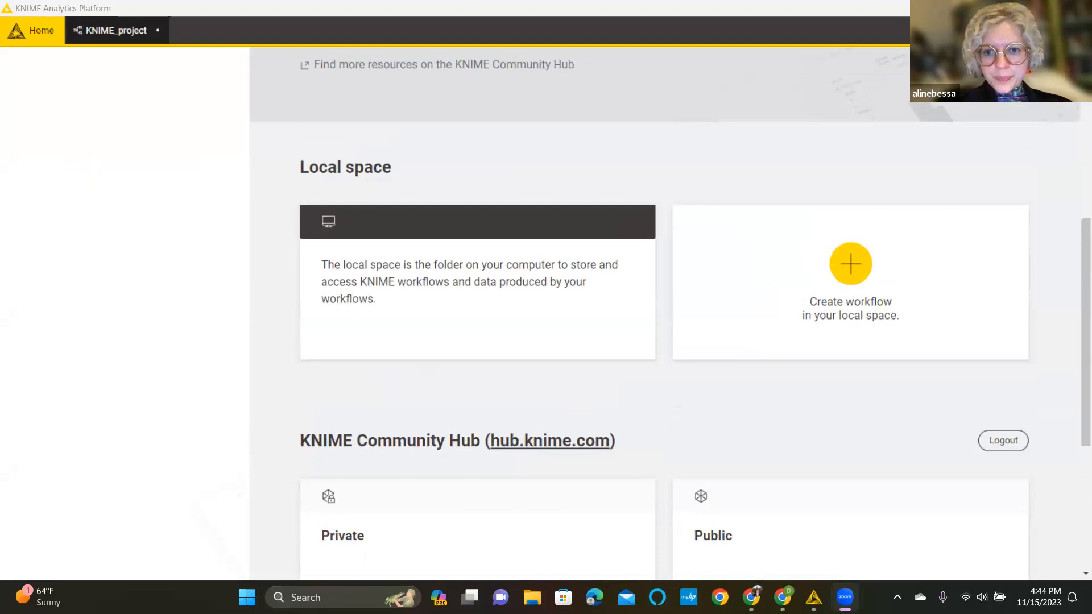
click(1006, 31)
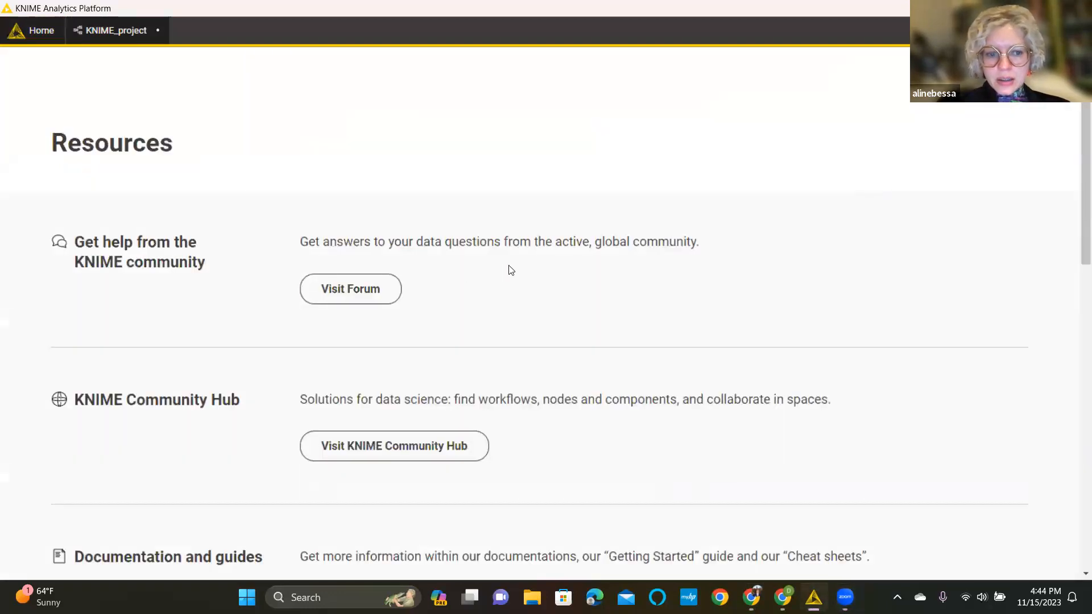
scroll(766, 246, down, 7)
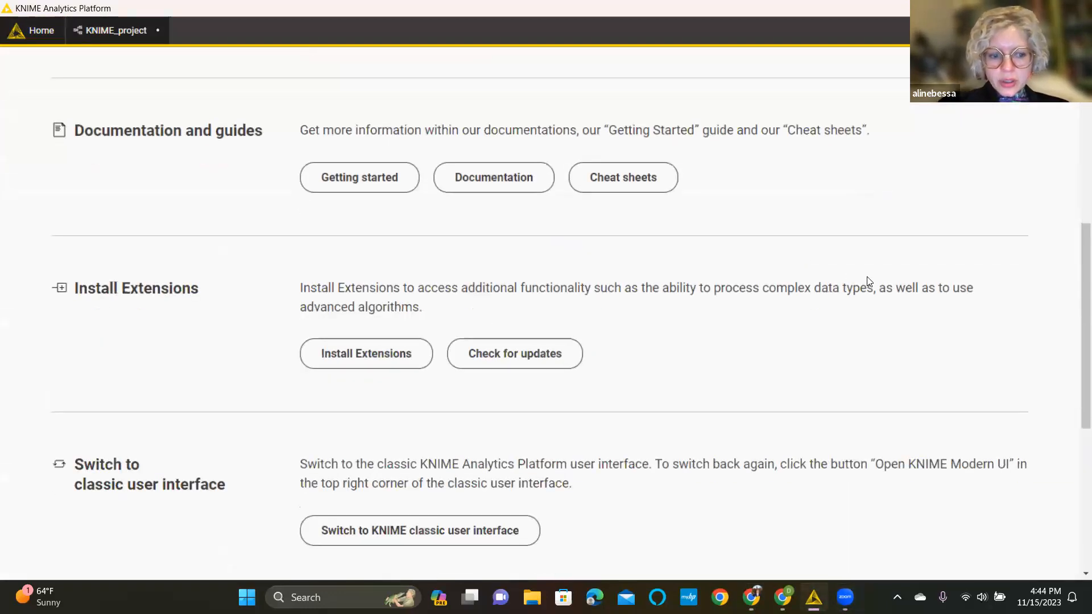
click(463, 539)
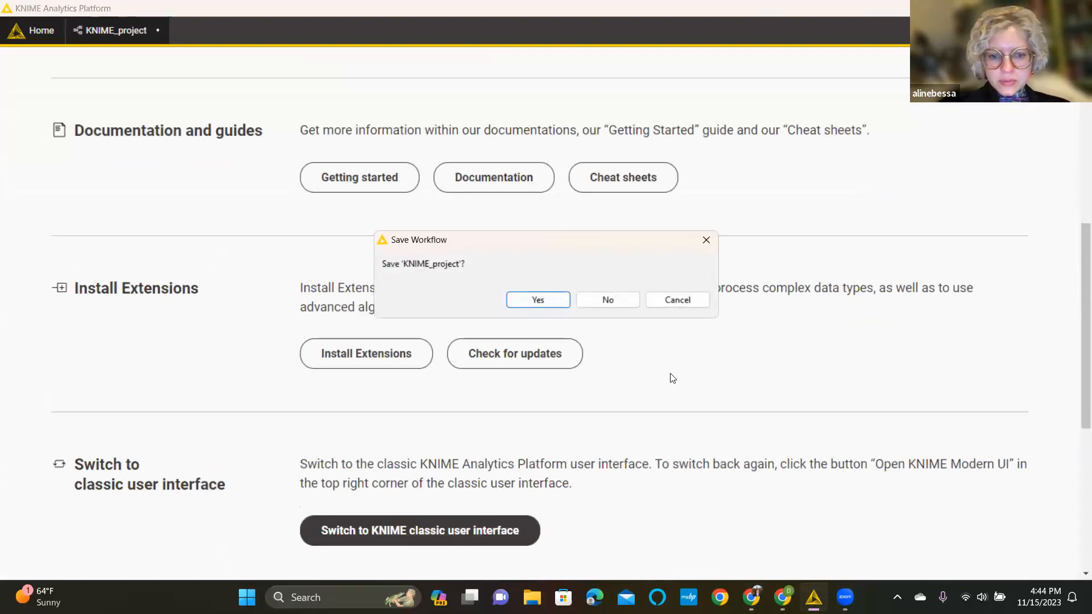
click(538, 300)
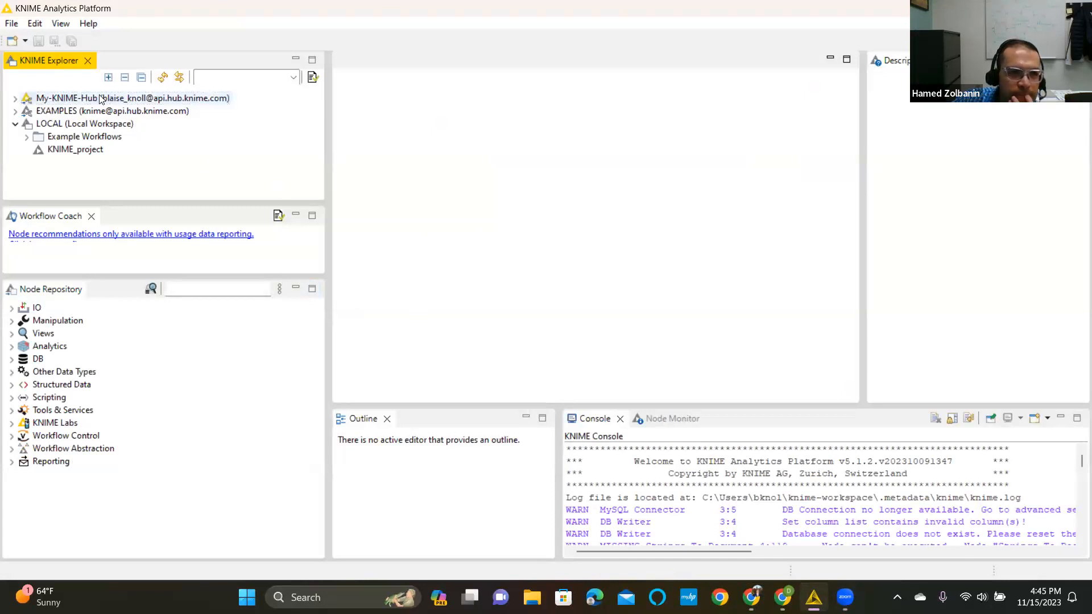
Expand My-KNIME-Hub and UD_MIS385_Fall23 to reveal the Test space, then briefly expand the personal spaces.
double_click(76, 100)
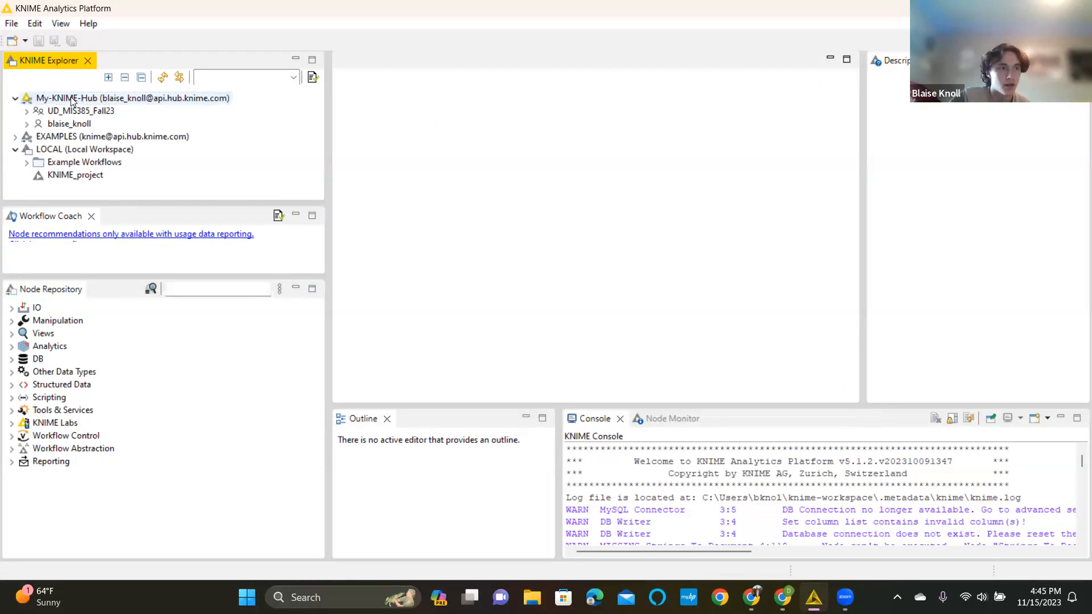
click(201, 122)
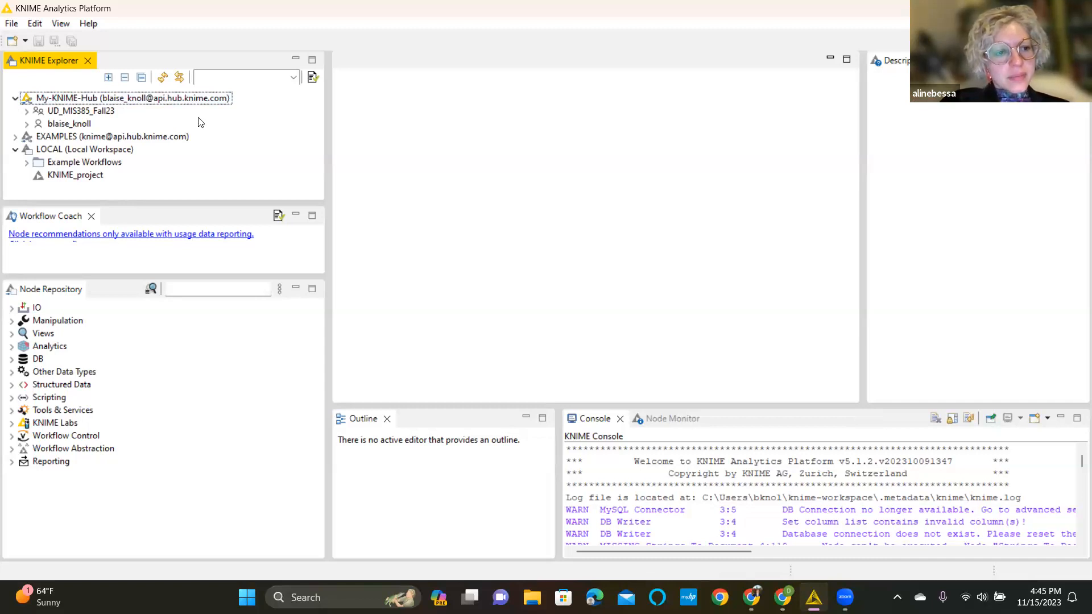
click(27, 111)
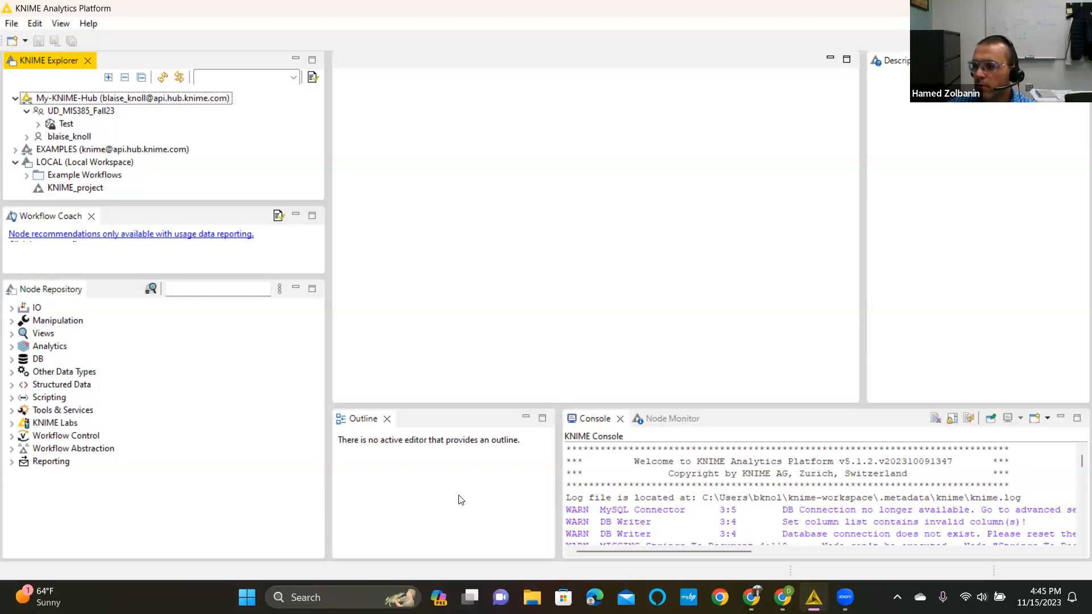
click(27, 138)
click(27, 137)
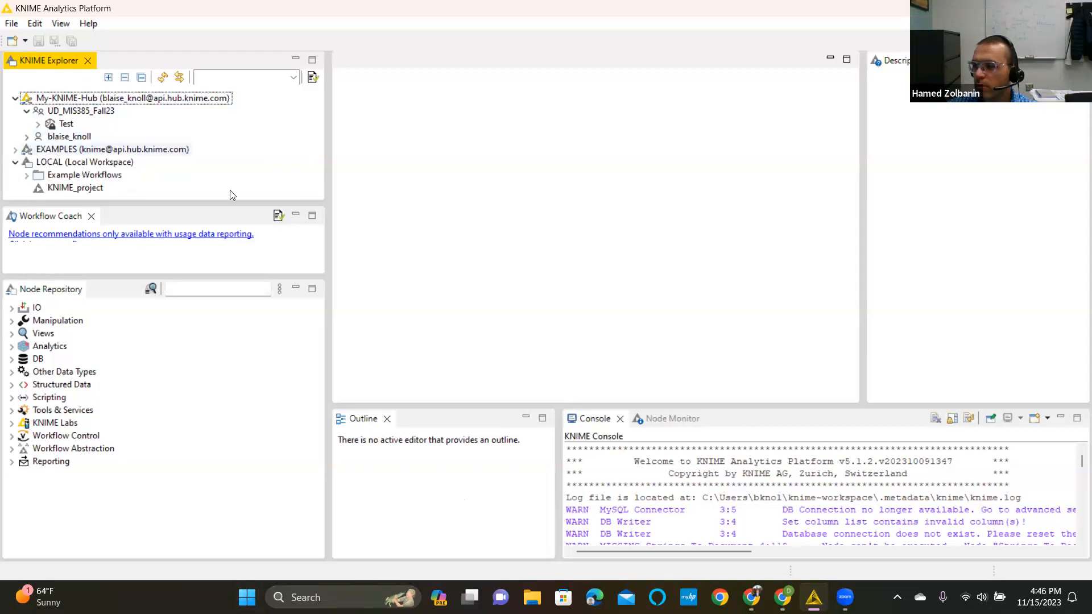